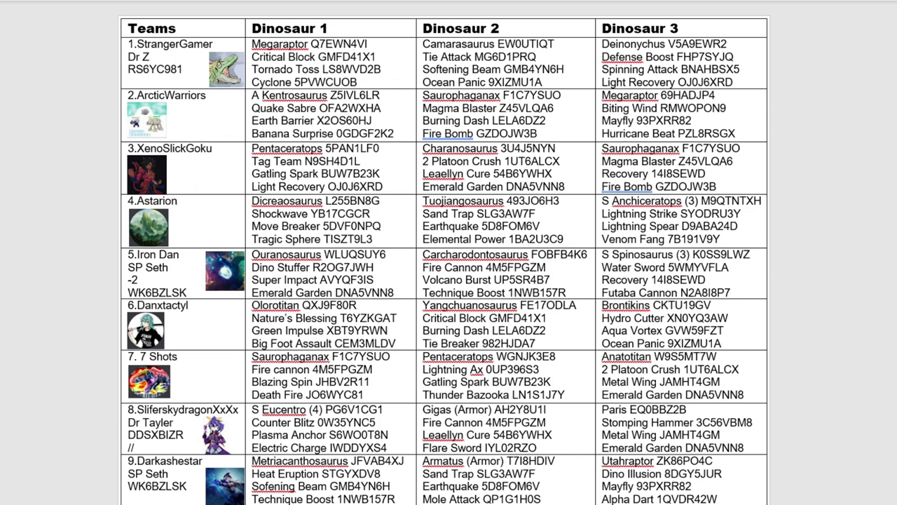
# Step: Review the whole dinosaur team list in Word, jumping to its end and back to the top
pyautogui.scroll(-15, 680, 174)
pyautogui.hotkey('ctrl', 'Home')
pyautogui.hotkey('ctrl', 'End')
pyautogui.hotkey('ctrl', 'Home')
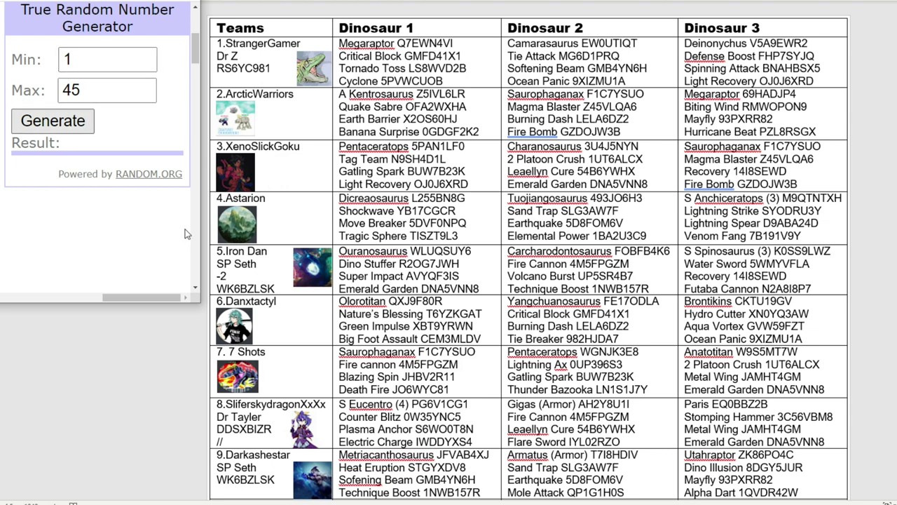
# Step: Switch to the DK tournament table workbook and highlight the group tables area
pyautogui.moveTo(448, 504)
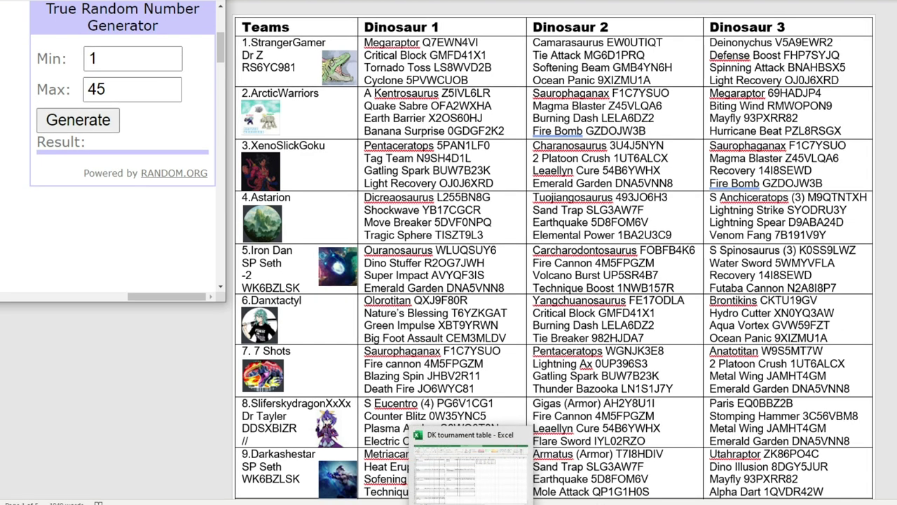
pyautogui.click(449, 504)
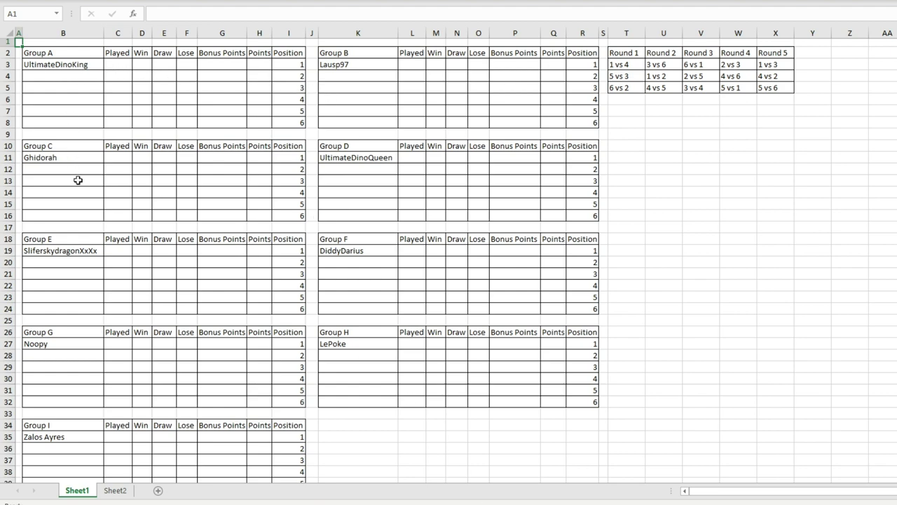
pyautogui.moveTo(91, 67); pyautogui.dragTo(578, 398)
pyautogui.click(173, 112)
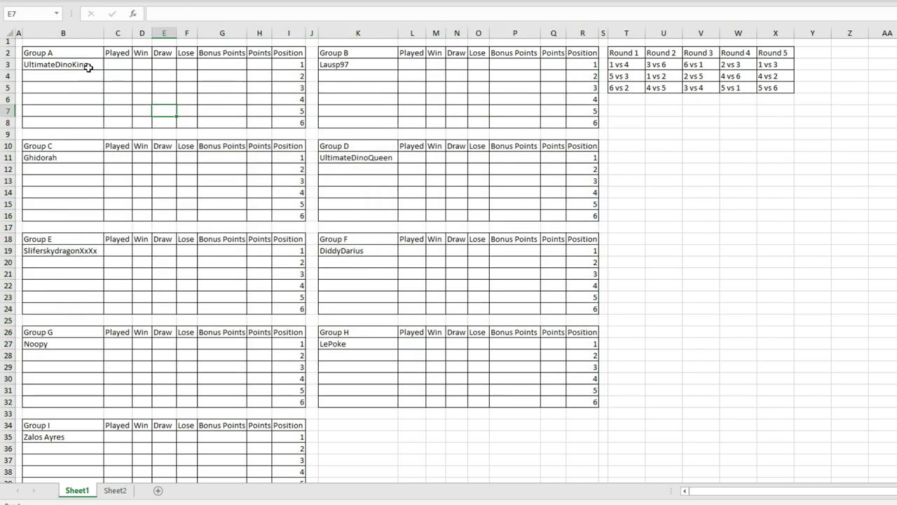
pyautogui.click(86, 65)
pyautogui.click(360, 66)
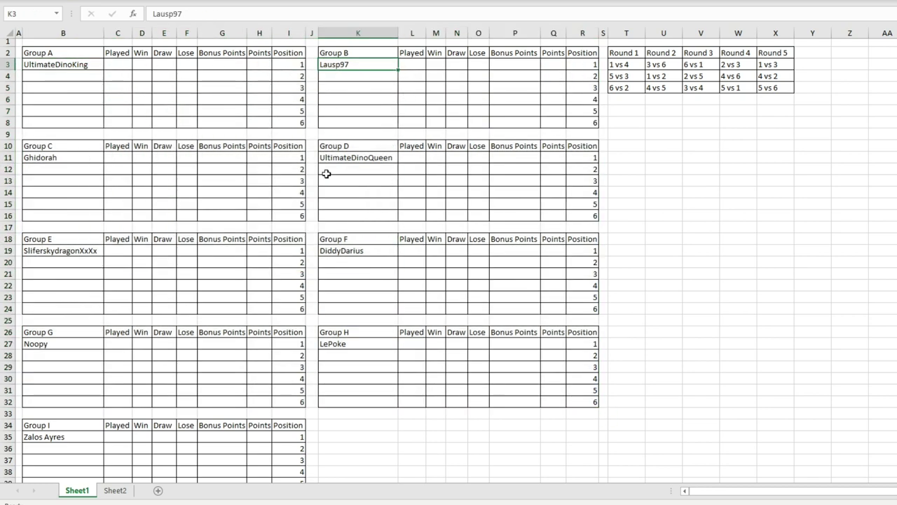
pyautogui.moveTo(68, 155); pyautogui.dragTo(387, 157)
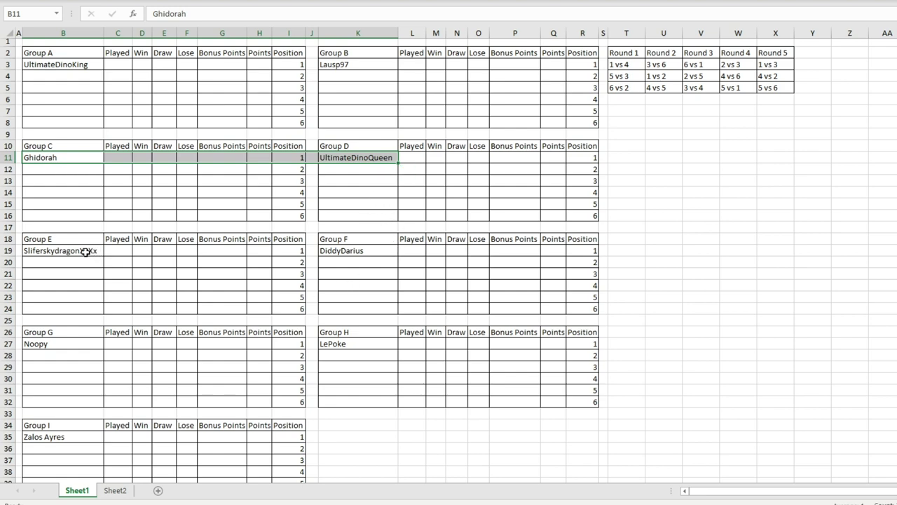
pyautogui.moveTo(86, 251); pyautogui.dragTo(382, 343)
pyautogui.click(435, 367)
pyautogui.click(68, 440)
pyautogui.scroll(-3, 158, 358)
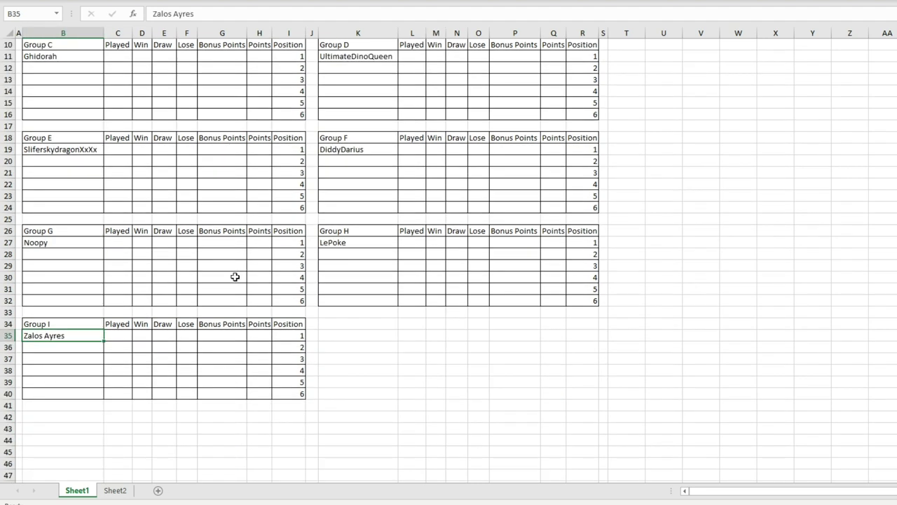
pyautogui.scroll(1, 106, 354)
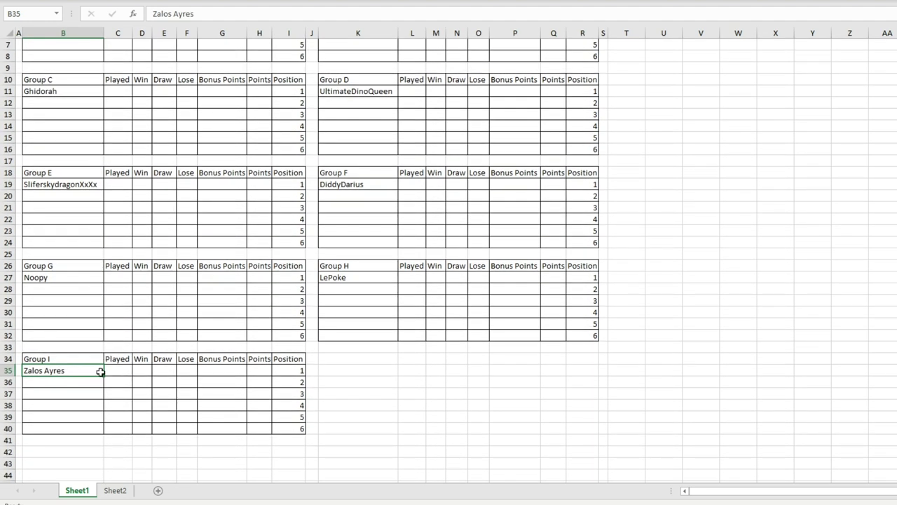
pyautogui.scroll(2, 106, 356)
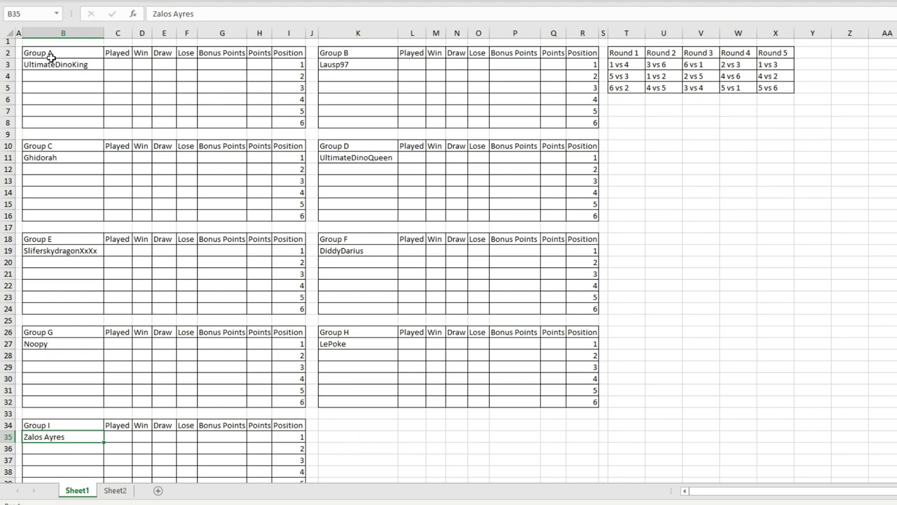
pyautogui.moveTo(349, 71); pyautogui.dragTo(263, 82)
pyautogui.click(297, 87)
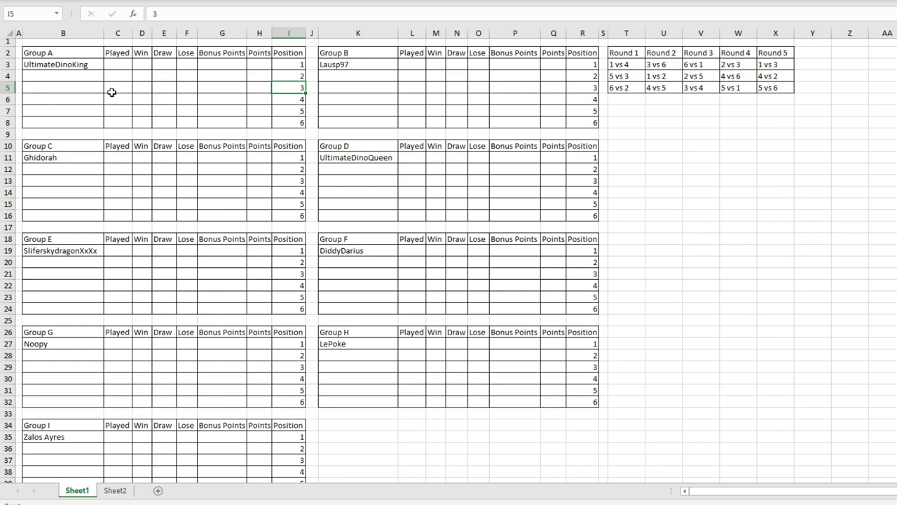
pyautogui.moveTo(88, 56); pyautogui.dragTo(631, 429)
pyautogui.click(582, 448)
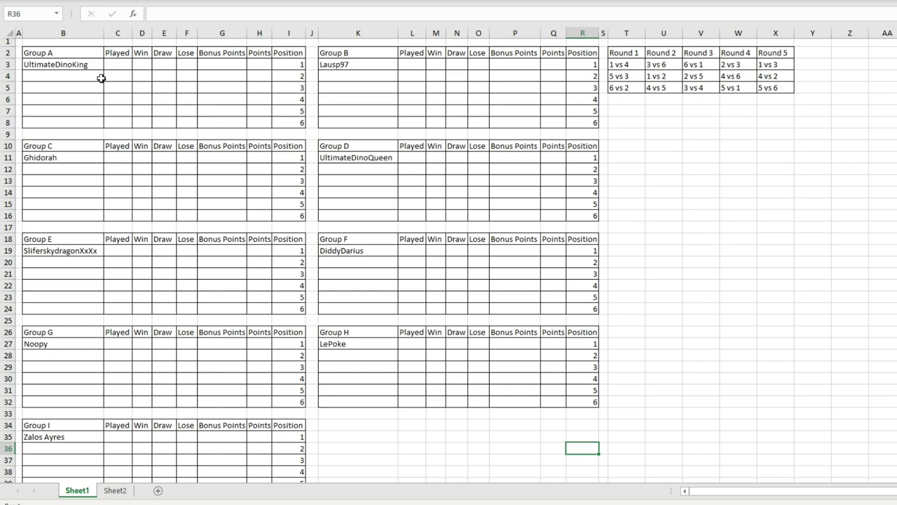
pyautogui.click(80, 77)
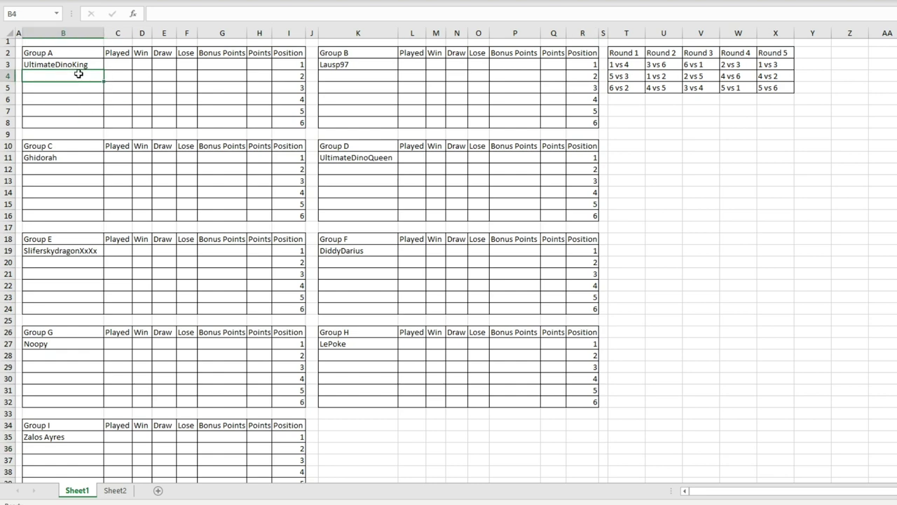
pyautogui.moveTo(88, 112); pyautogui.dragTo(91, 120)
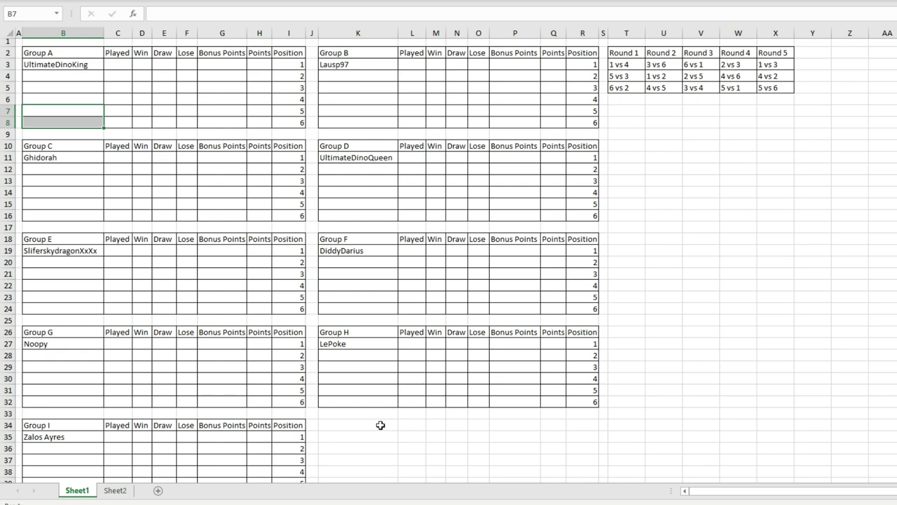
# Step: Inspect the Round 1–5 fixtures grid and Group A's first team, then narrow column L back
pyautogui.click(676, 135)
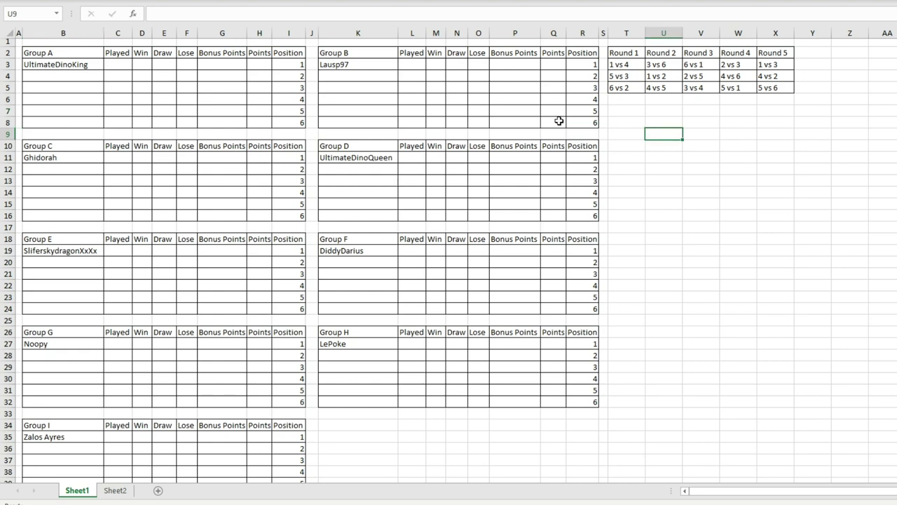
pyautogui.moveTo(629, 54); pyautogui.dragTo(789, 87)
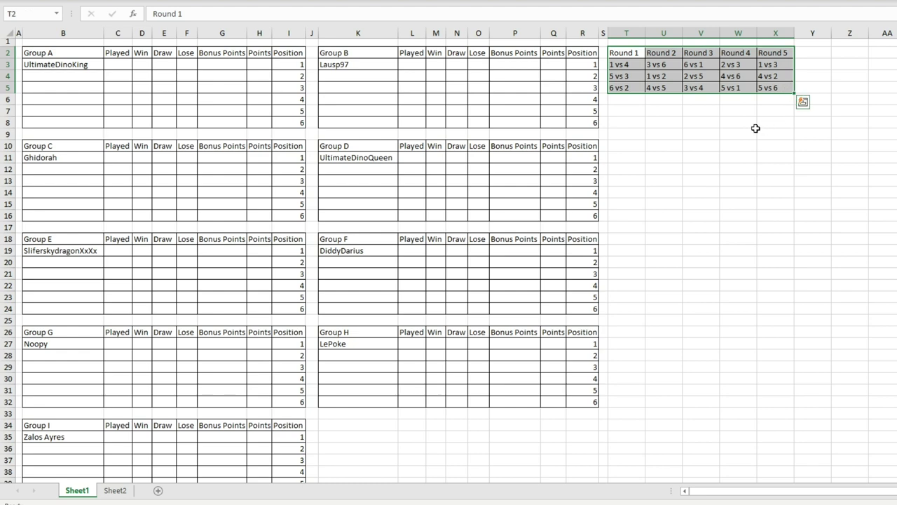
pyautogui.moveTo(662, 122); pyautogui.dragTo(700, 122)
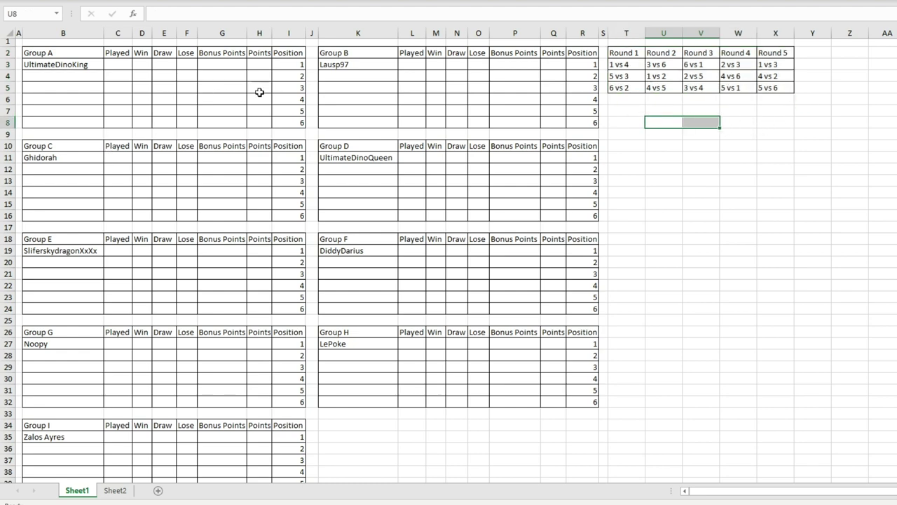
pyautogui.click(35, 63)
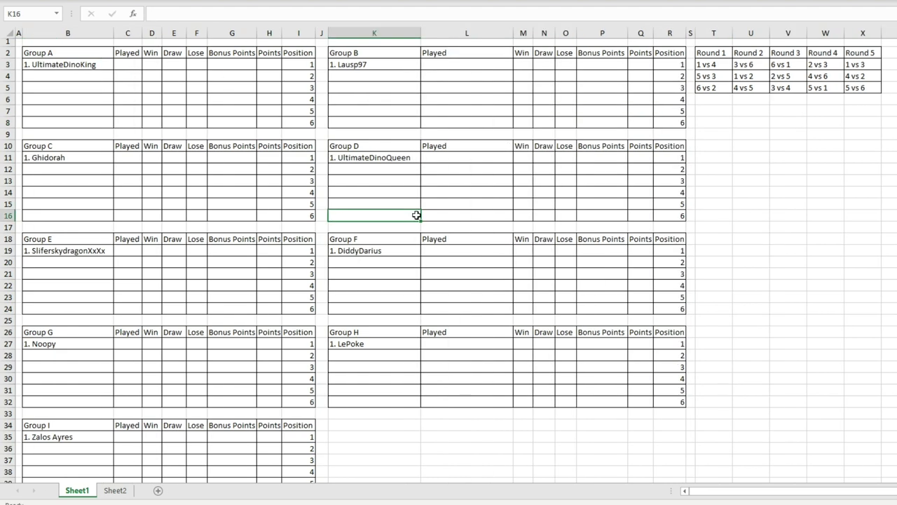
pyautogui.click(517, 238)
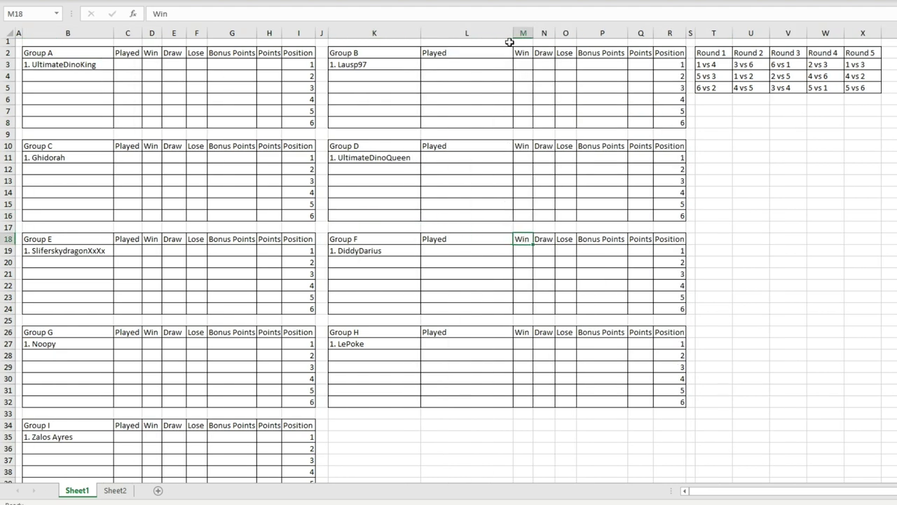
pyautogui.moveTo(510, 41); pyautogui.dragTo(451, 39)
pyautogui.click(502, 204)
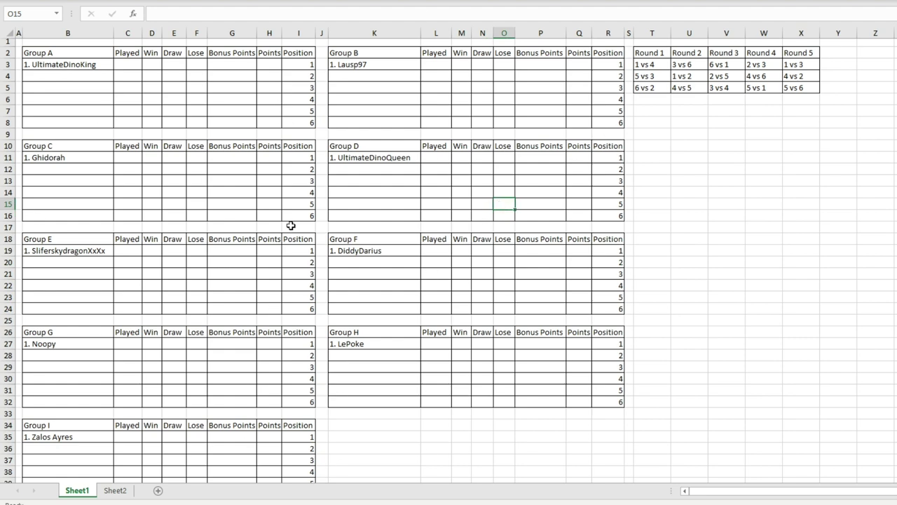
# Step: Scroll through the Word team list to the last team and back
pyautogui.click(463, 501)
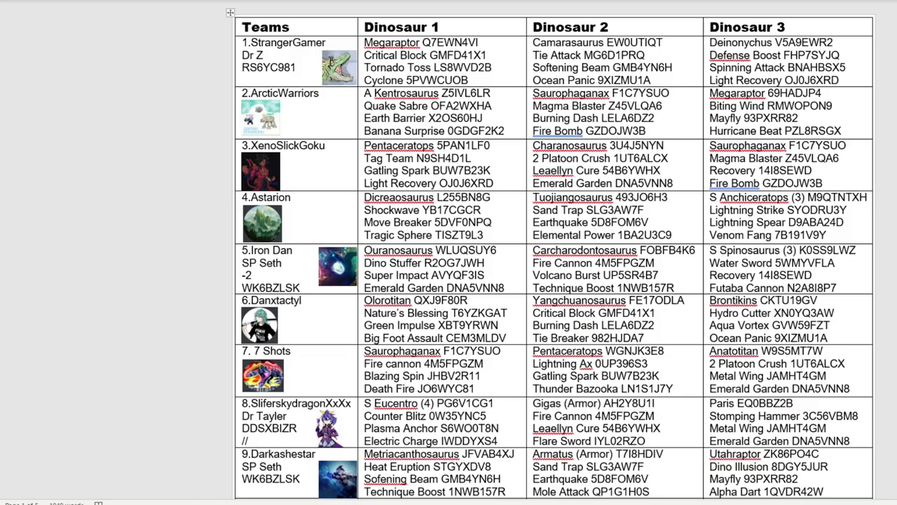
pyautogui.scroll(-2, 317, 235)
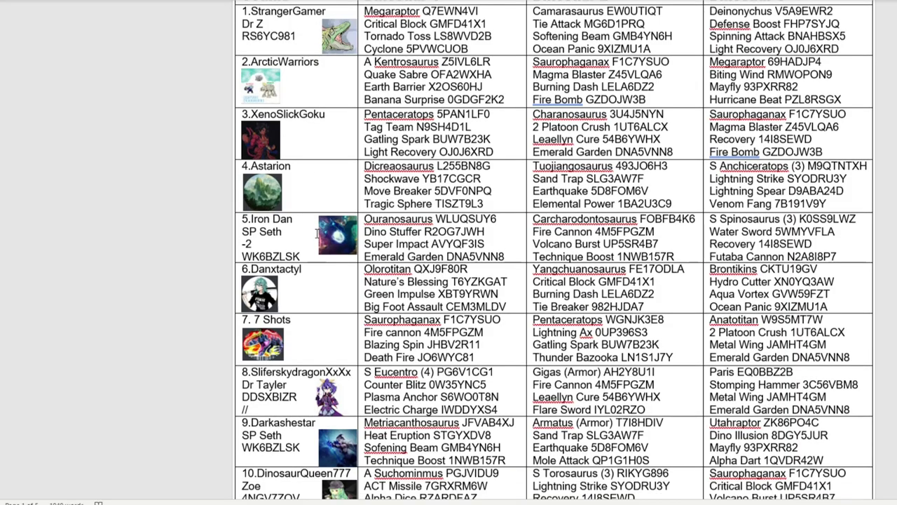
pyautogui.scroll(-5, 317, 235)
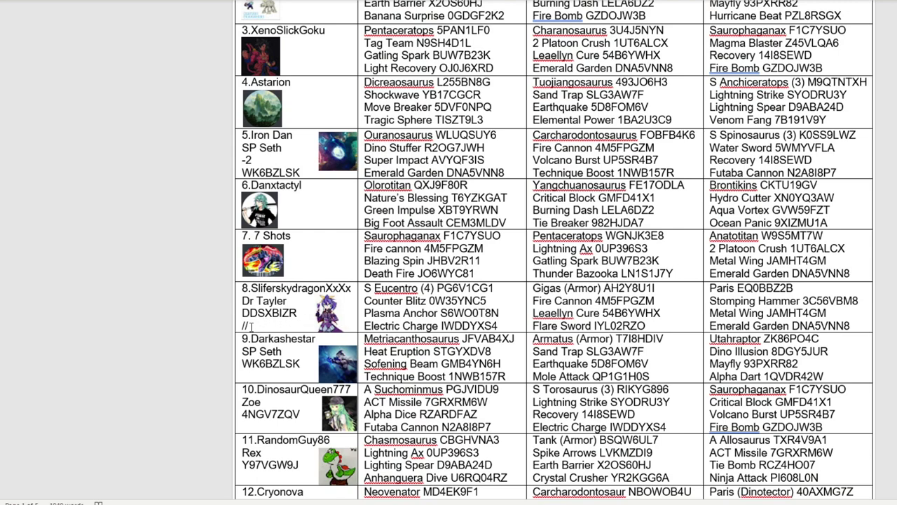
pyautogui.scroll(7, 320, 276)
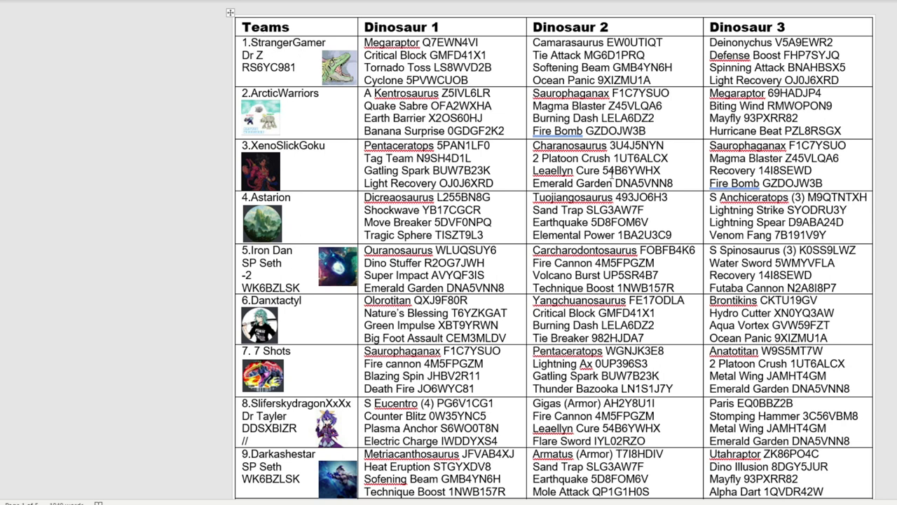
pyautogui.scroll(-20, 554, 252)
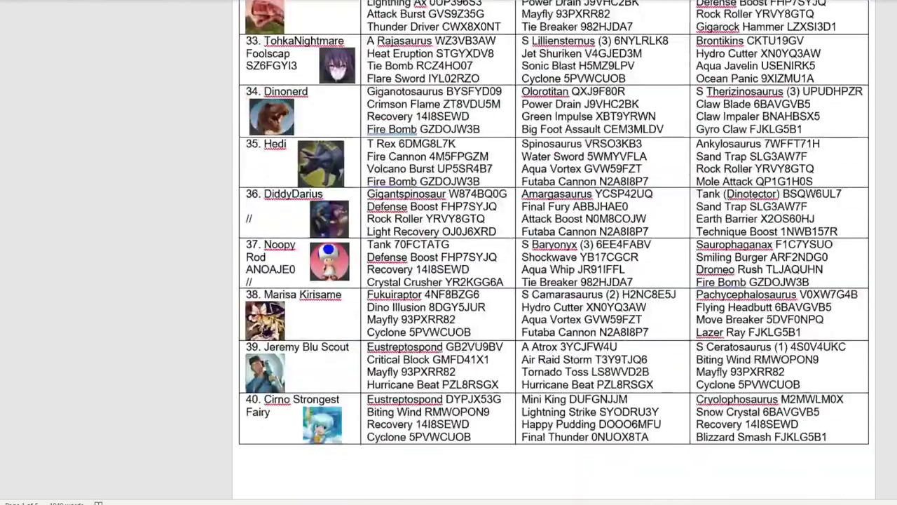
pyautogui.scroll(-10, 554, 252)
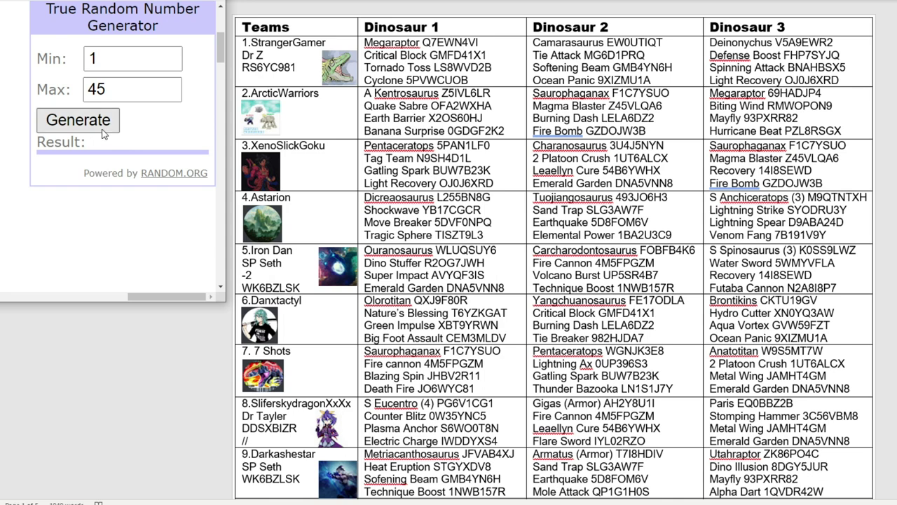
# Step: Draw a number from 1–45 and enter 2. IronDan as Group A's second team
pyautogui.click(103, 133)
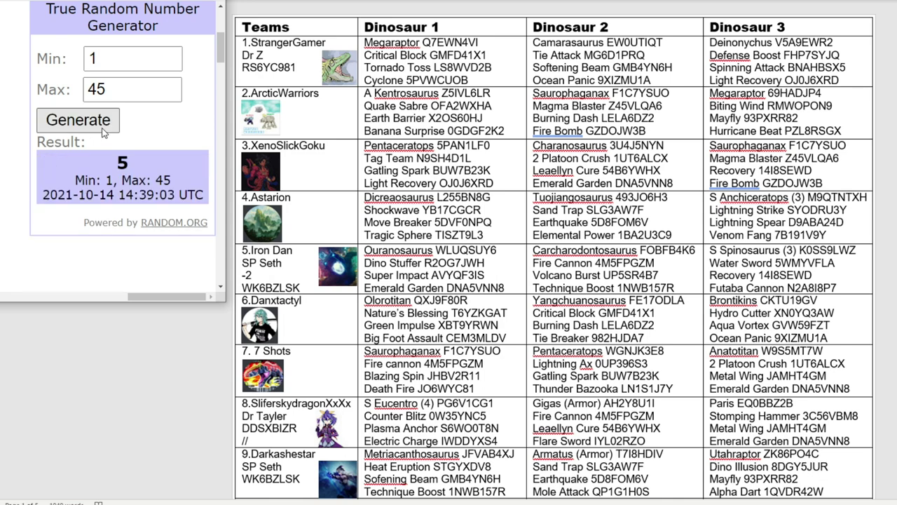
pyautogui.click(304, 274)
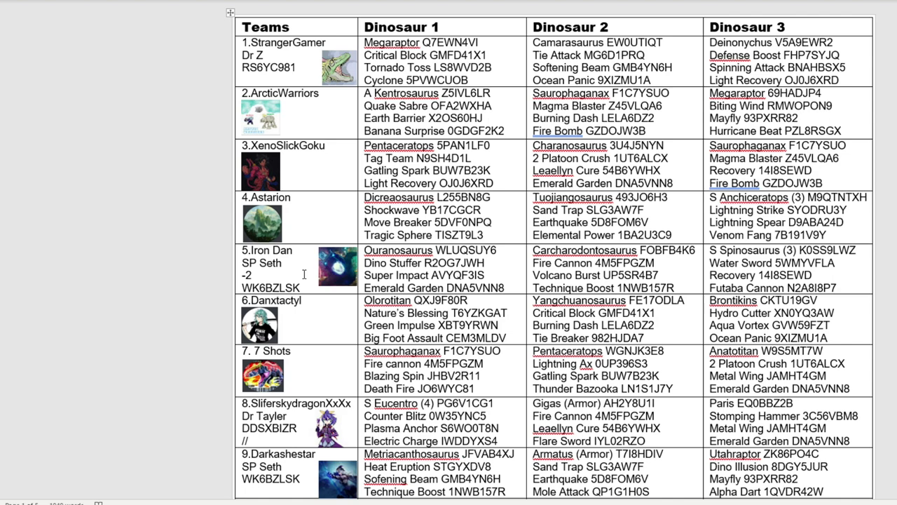
pyautogui.click(305, 250)
pyautogui.hotkey('alt', 'Tab')
pyautogui.click(72, 76)
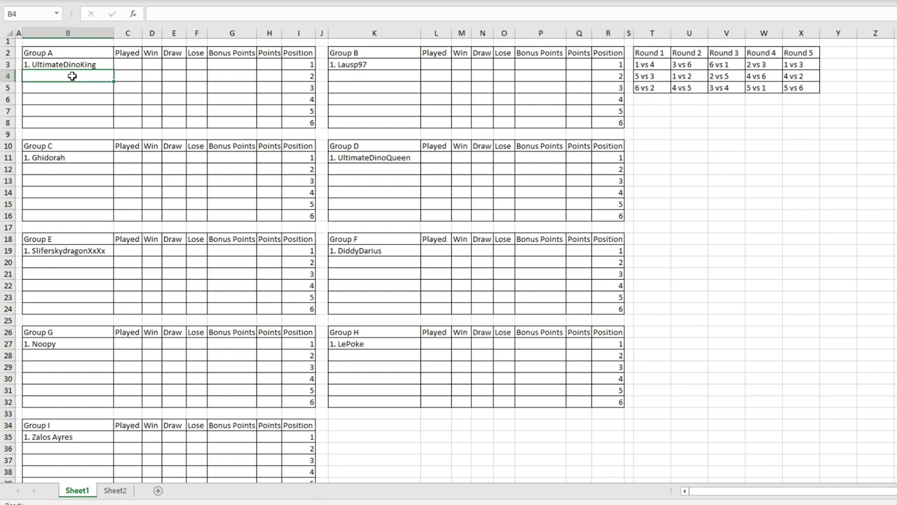
pyautogui.write('2. IronDan')
pyautogui.press('Return')
pyautogui.press('Down')
pyautogui.press('Down')
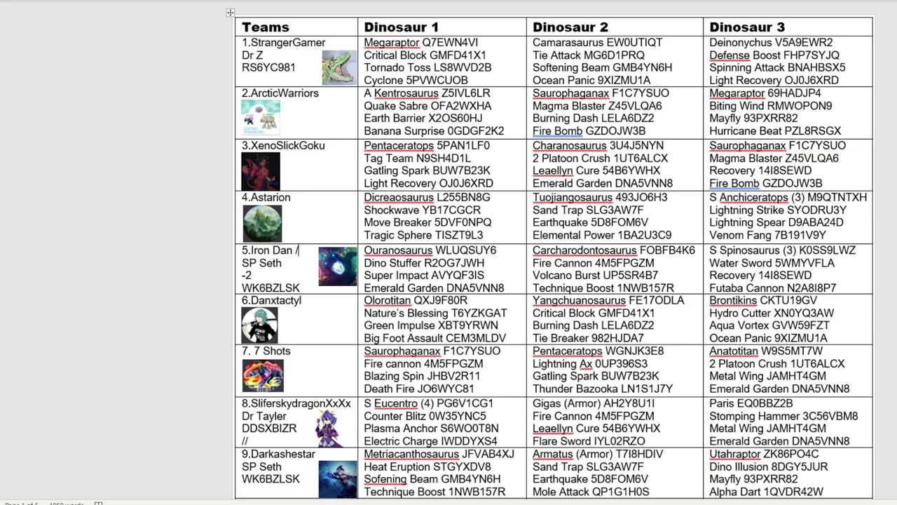
# Step: Redraw with a 1–44 range, mark Pilk as drawn, and enter 2. Pilk in Group B
pyautogui.hotkey('alt', 'Tab')
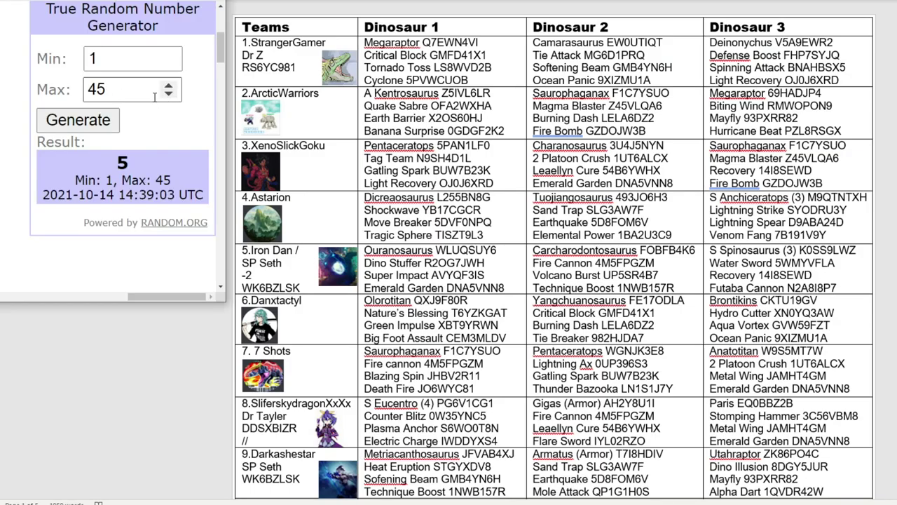
pyautogui.click(168, 94)
pyautogui.click(101, 122)
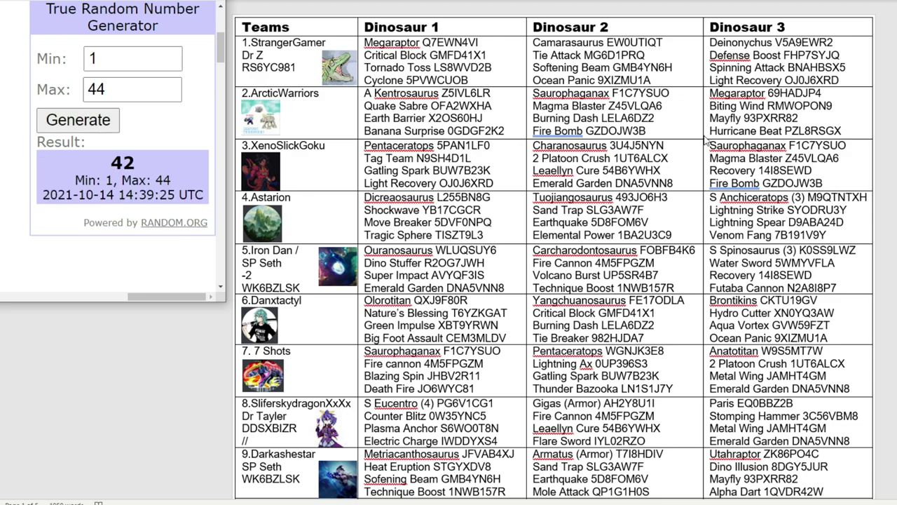
pyautogui.scroll(-20, 607, 176)
pyautogui.scroll(-20, 606, 176)
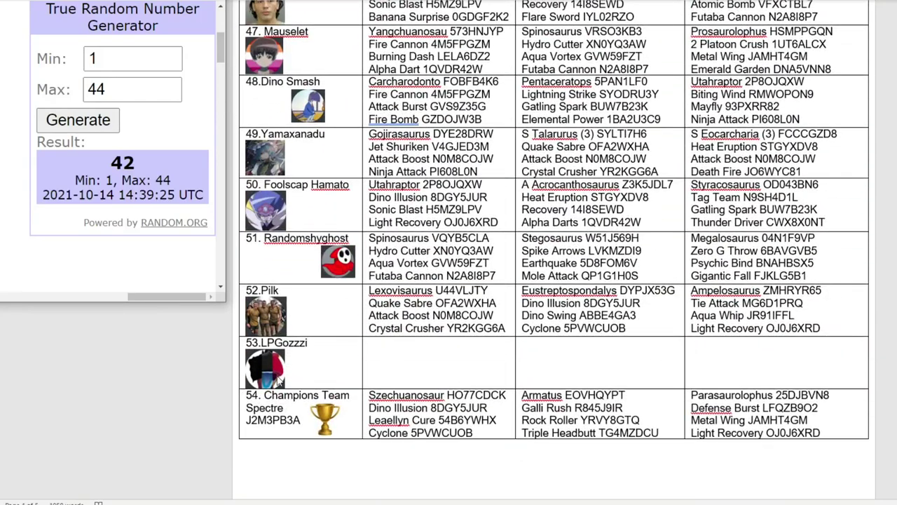
pyautogui.click(316, 293)
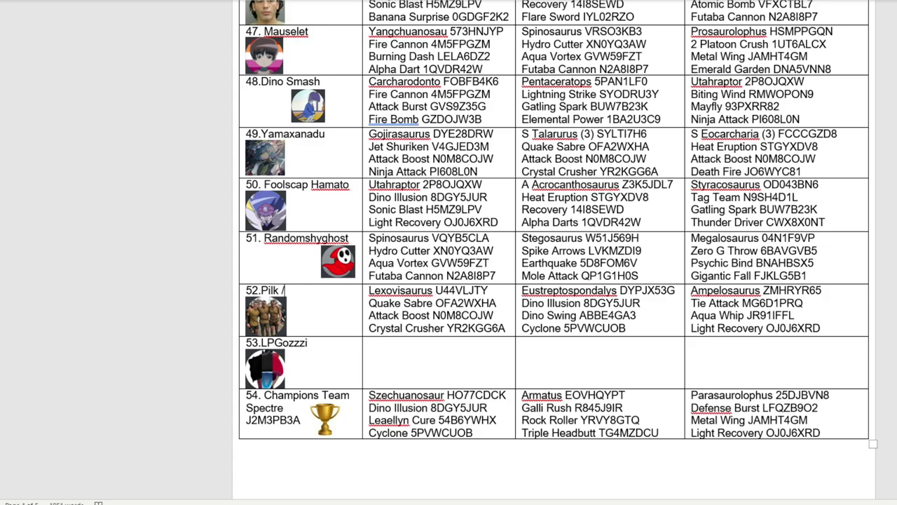
pyautogui.hotkey('alt', 'Tab')
pyautogui.click(358, 76)
pyautogui.write('2. Pilk')
pyautogui.press('Return')
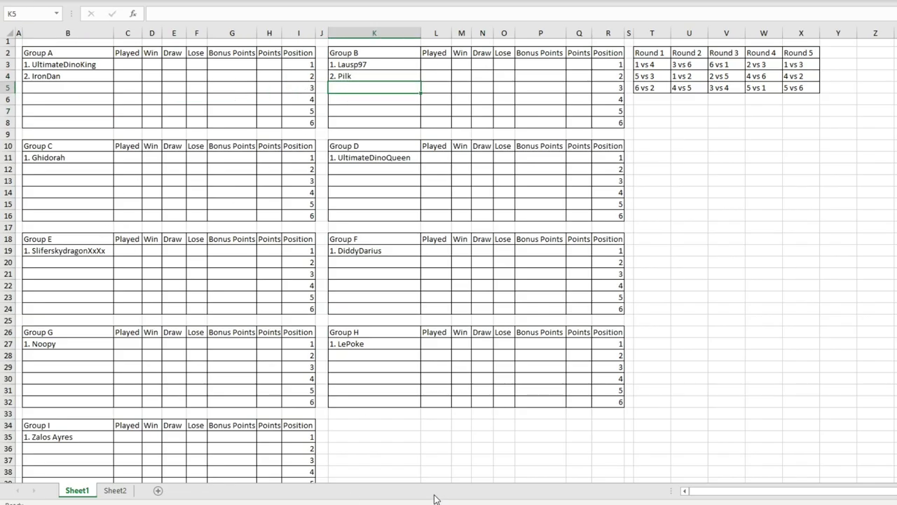
# Step: Draw the next team number from 1 to 43
pyautogui.hotkey('alt', 'Tab')
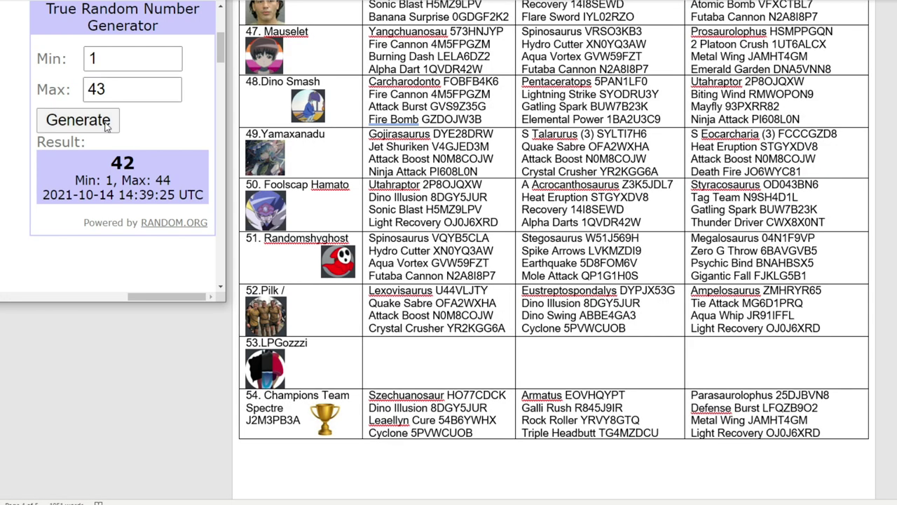
pyautogui.click(104, 120)
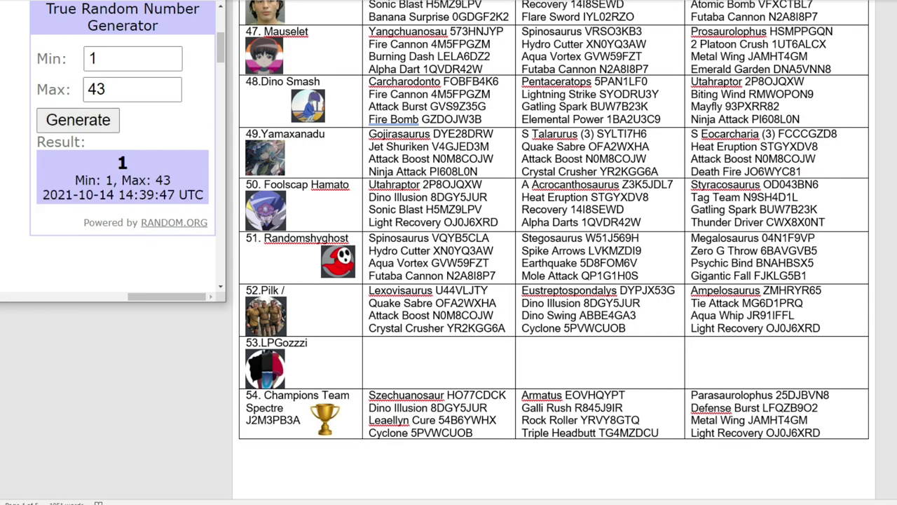
pyautogui.scroll(15, 554, 252)
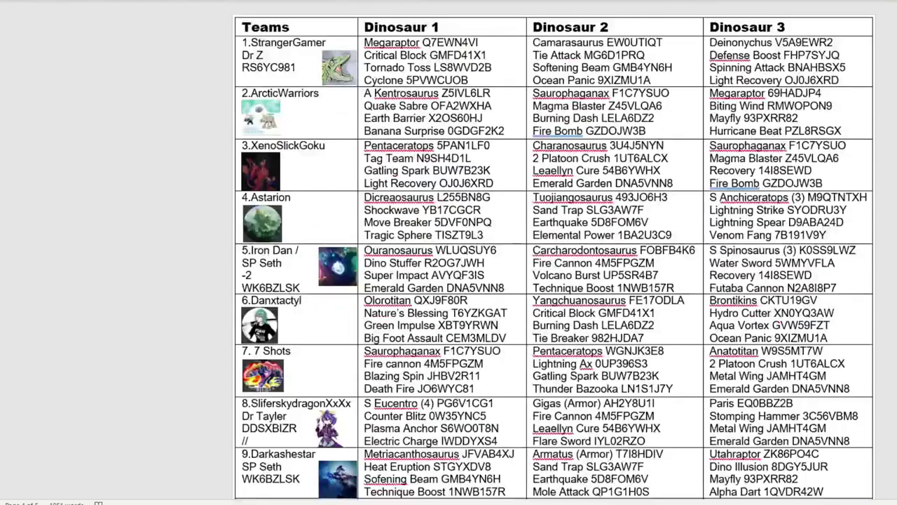
# Step: Mark Stranger Gamer as drawn and enter 2. Stranger Gamer below Ghidorah
pyautogui.click(292, 68)
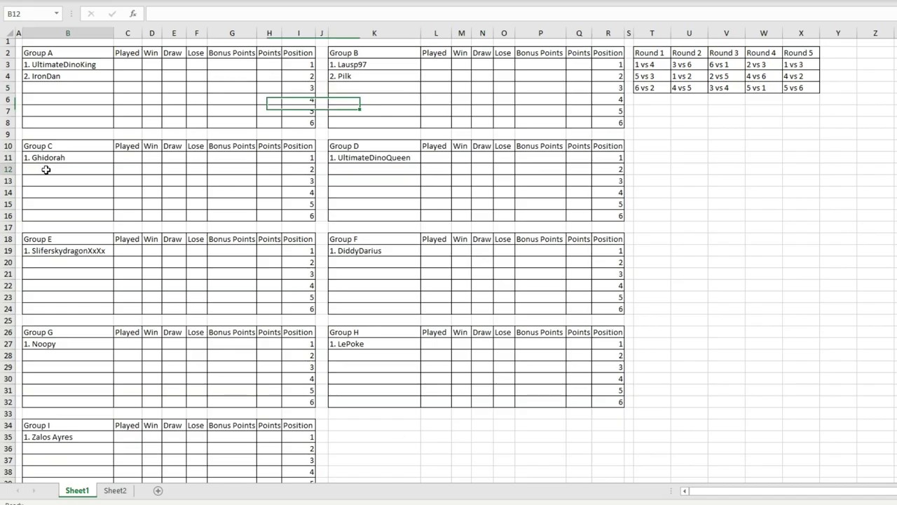
pyautogui.click(47, 170)
pyautogui.write('2. Stranger Gamer')
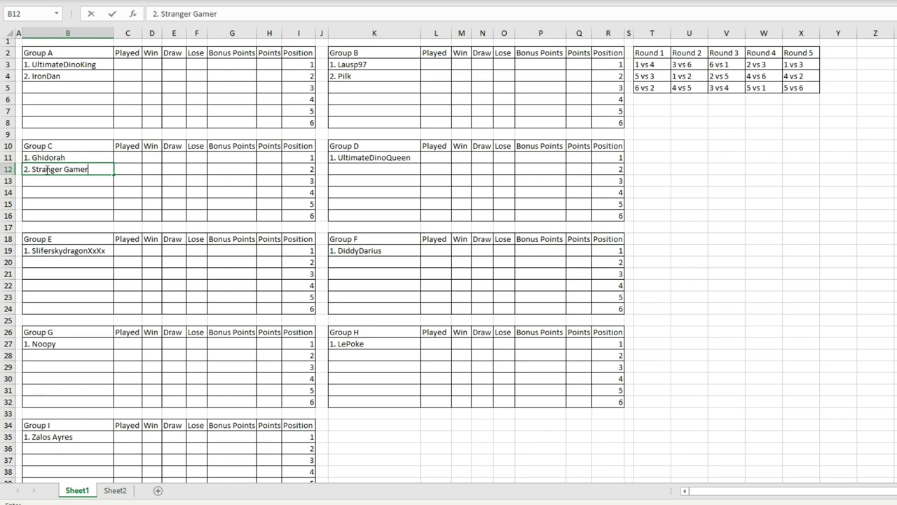
pyautogui.press('Return')
# Step: Rename the Group C heading and the top group's heading
pyautogui.click(74, 143)
pyautogui.doubleClick(74, 143)
pyautogui.doubleClick(63, 52)
pyautogui.moveTo(50, 144); pyautogui.dragTo(294, 213)
pyautogui.click(151, 192)
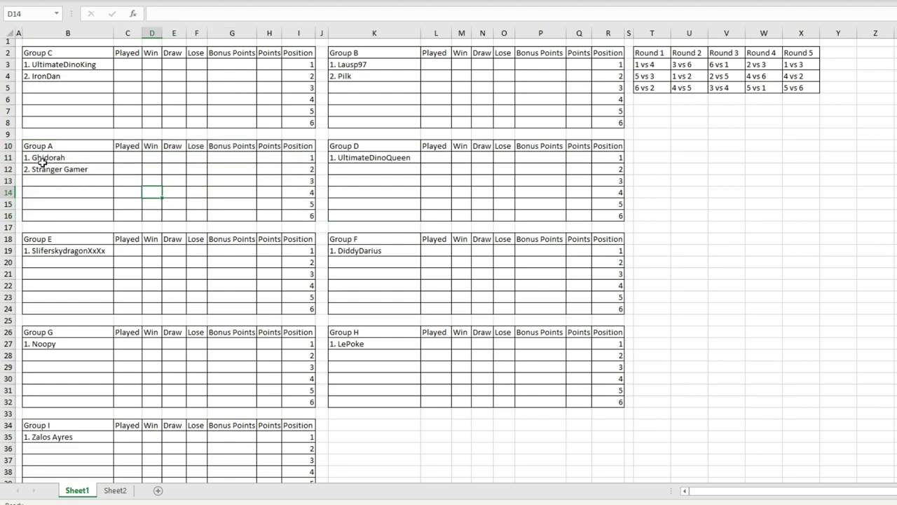
# Step: Cut Ghidorah and Stranger Gamer and move them into the top group's table
pyautogui.moveTo(39, 158); pyautogui.dragTo(51, 168)
pyautogui.rightClick(50, 167)
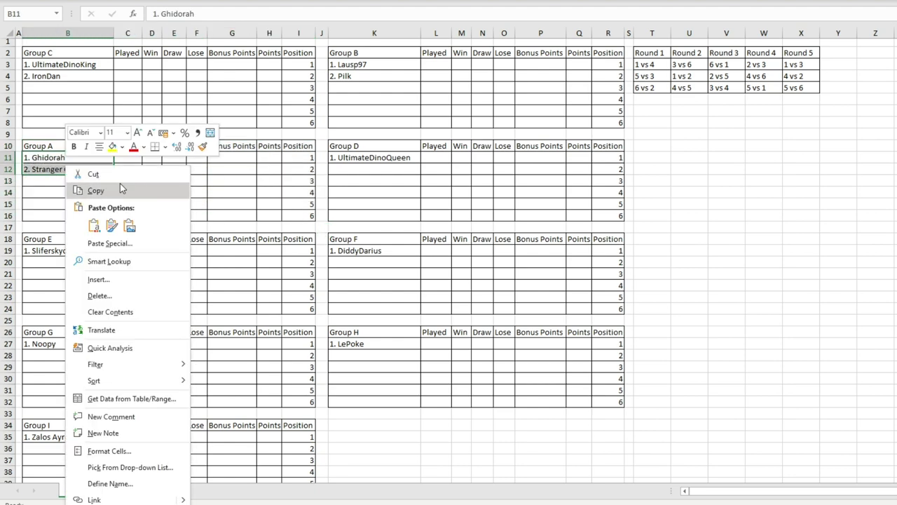
pyautogui.click(91, 174)
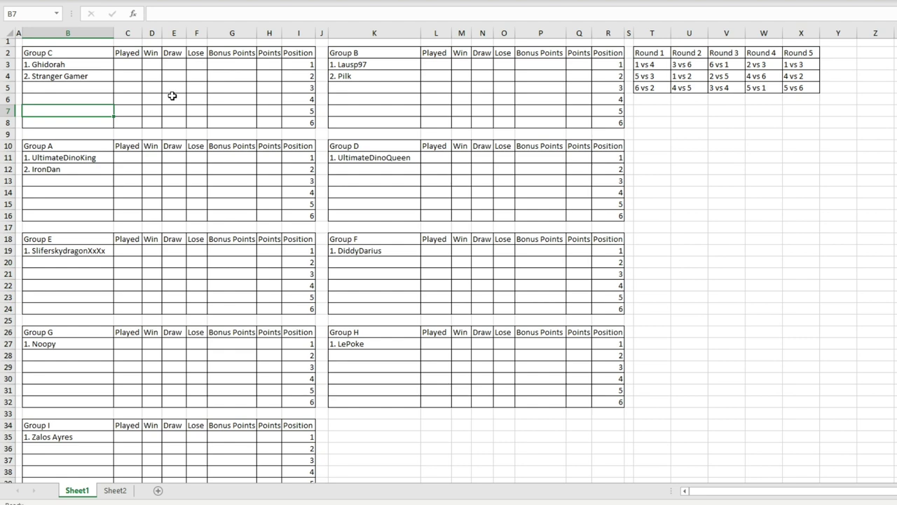
pyautogui.press('Down')
pyautogui.press('Down')
pyautogui.press('Down')
pyautogui.press('Up')
pyautogui.press('Up')
pyautogui.press('Up')
pyautogui.press('Up')
pyautogui.press('Up')
pyautogui.press('Up')
pyautogui.press('Up')
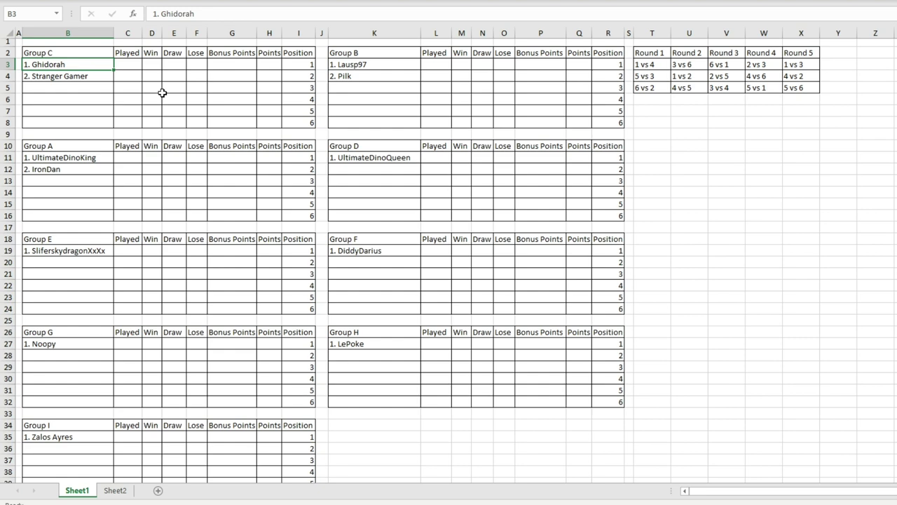
pyautogui.click(96, 74)
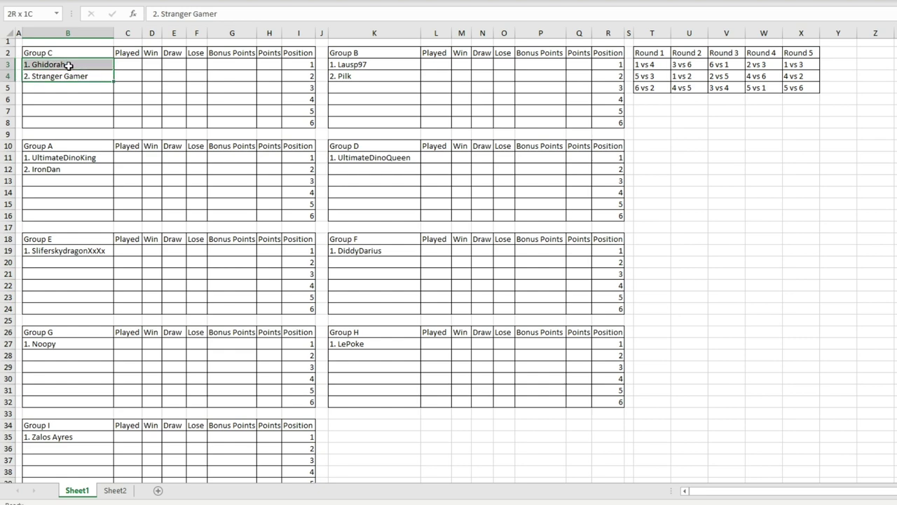
pyautogui.click(137, 89)
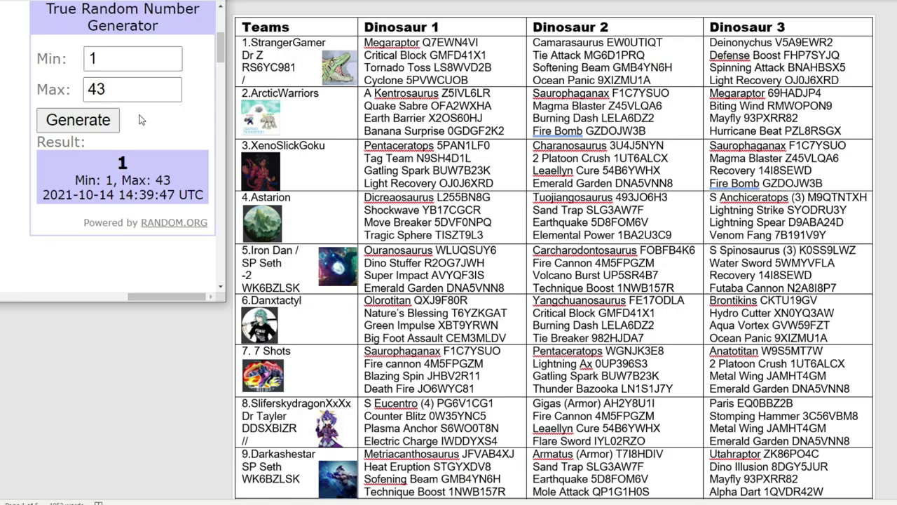
# Step: Set RANDOM.ORG's maximum to 42 and generate a new team number
pyautogui.click(168, 90)
pyautogui.press('BackSpace')
pyautogui.write('2')
pyautogui.doubleClick(75, 131)
# Step: Enter 2. TheThunderstorm as Group D's second team
pyautogui.click(439, 171)
pyautogui.scroll(-15, 317, 382)
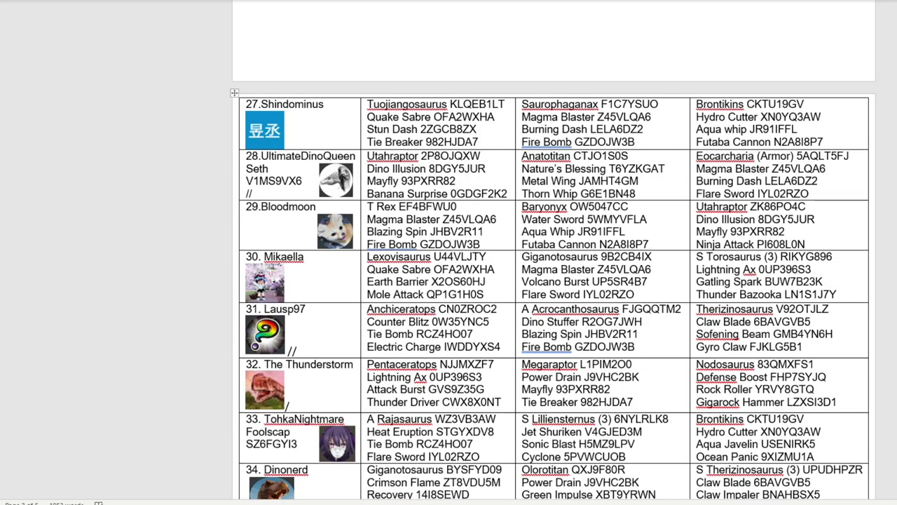
pyautogui.hotkey('alt', 'Tab')
pyautogui.click(350, 169)
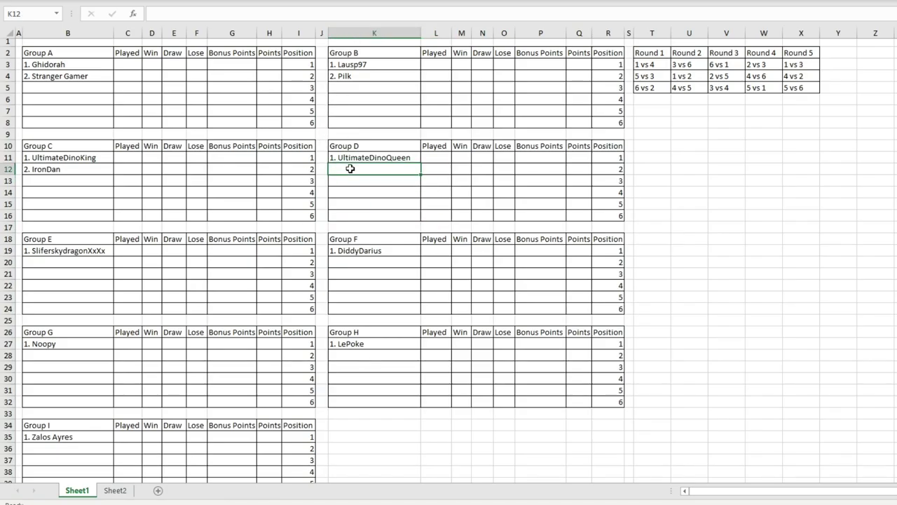
pyautogui.write('2.')
pyautogui.hotkey('ctrl', 'v')
pyautogui.click(372, 218)
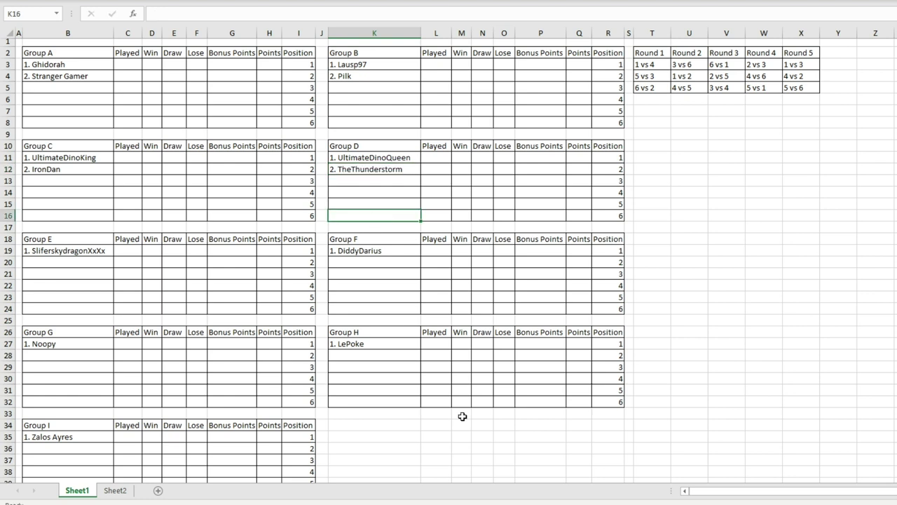
pyautogui.hotkey('alt', 'Tab')
pyautogui.click(104, 122)
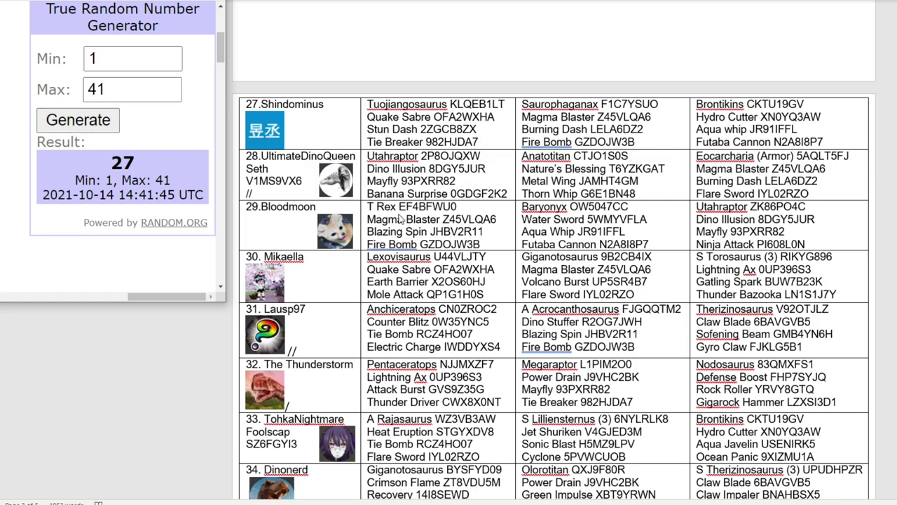
pyautogui.scroll(6, 314, 232)
pyautogui.scroll(20, 353, 228)
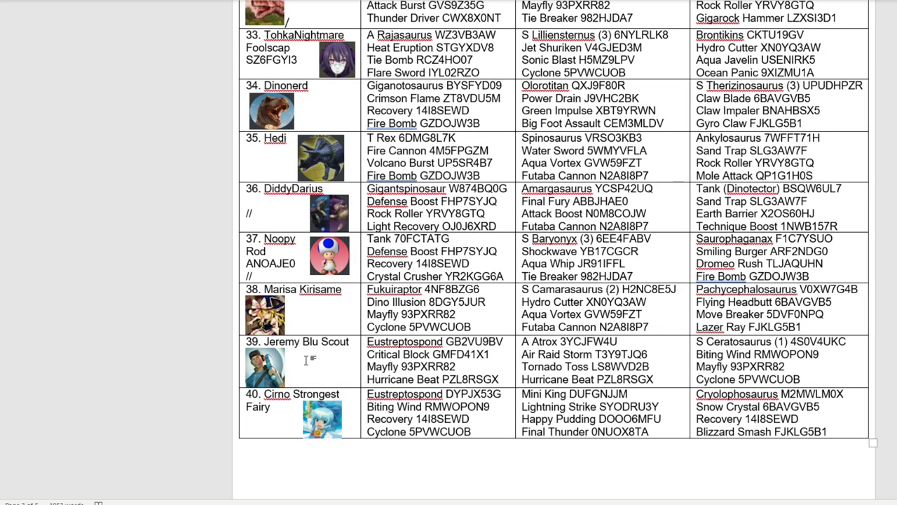
pyautogui.click(306, 360)
pyautogui.write('/')
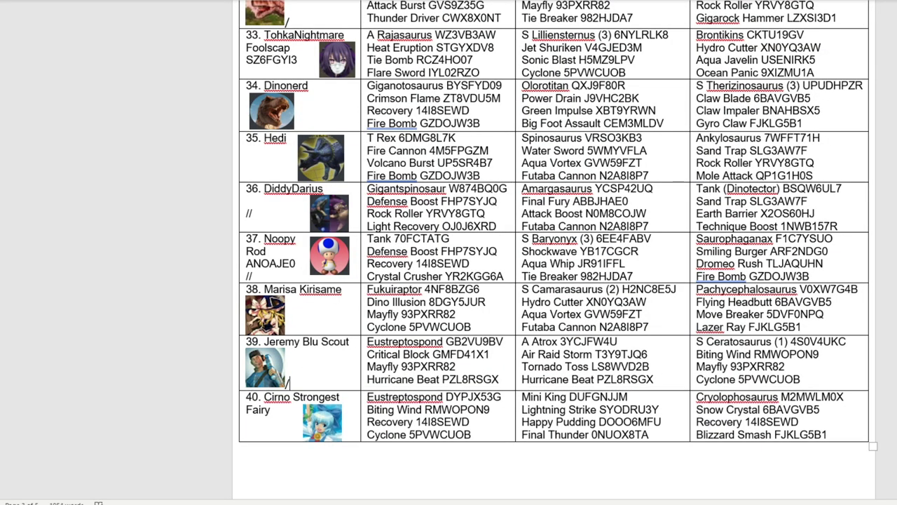
pyautogui.scroll(-1, 320, 364)
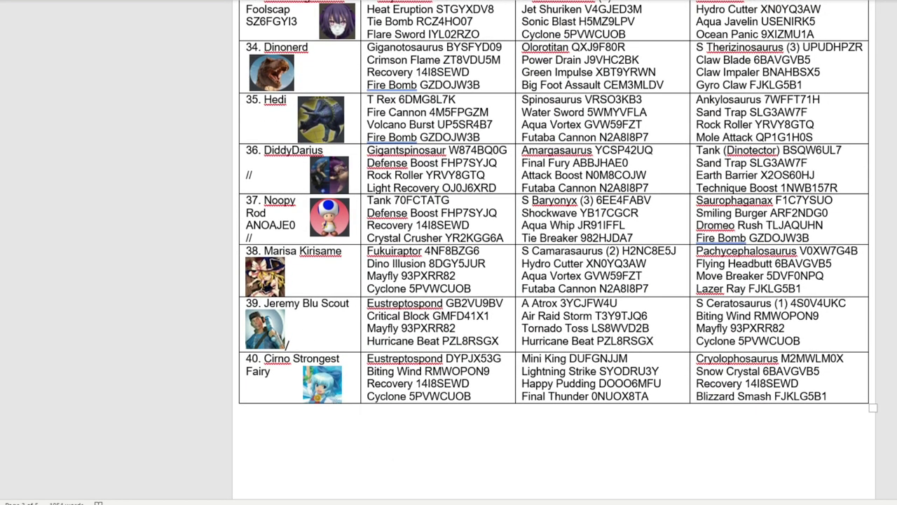
pyautogui.hotkey('alt', 'Tab')
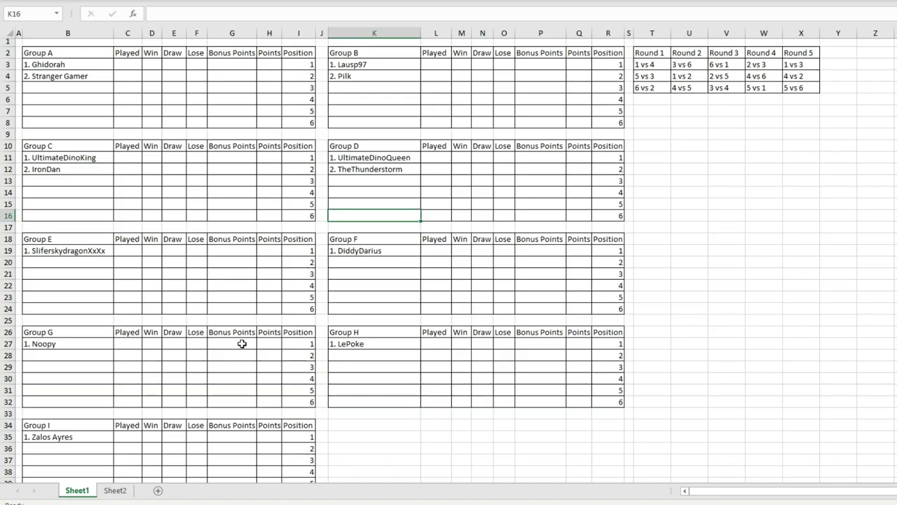
pyautogui.click(58, 266)
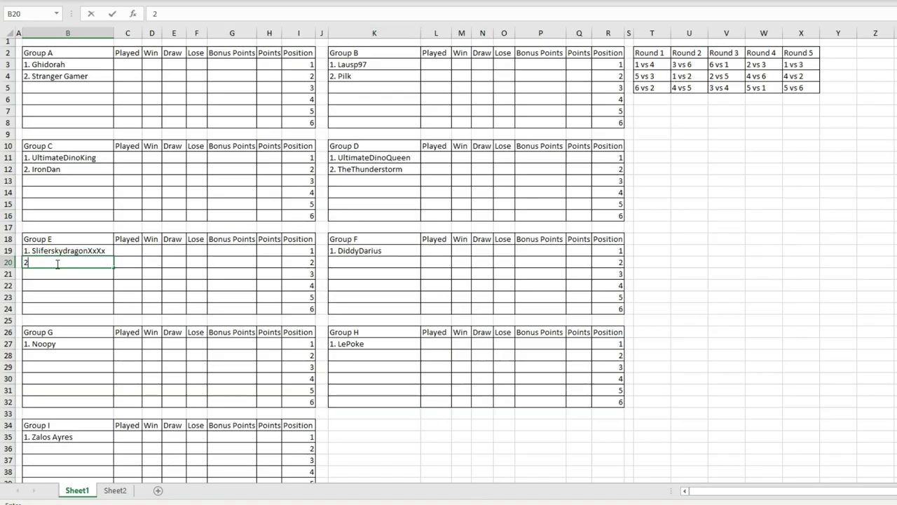
pyautogui.hotkey('alt', 'Tab')
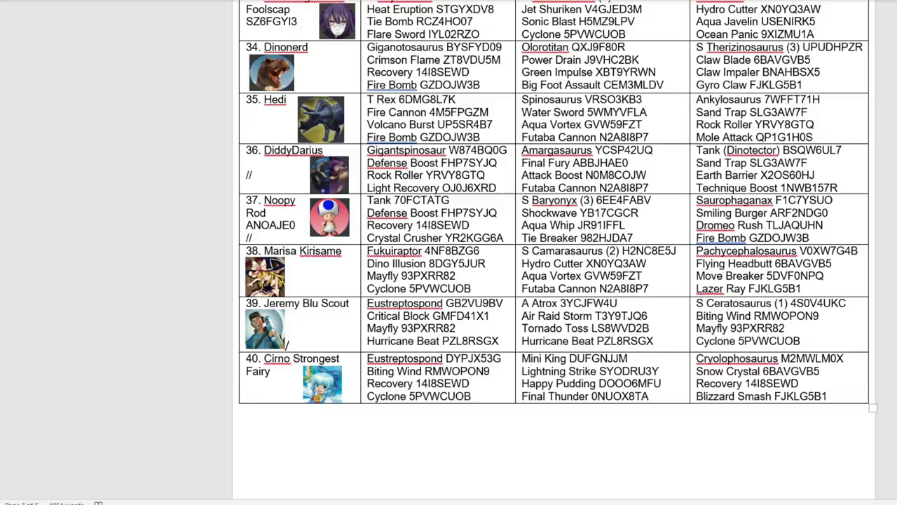
pyautogui.hotkey('alt', 'Tab')
pyautogui.click(128, 286)
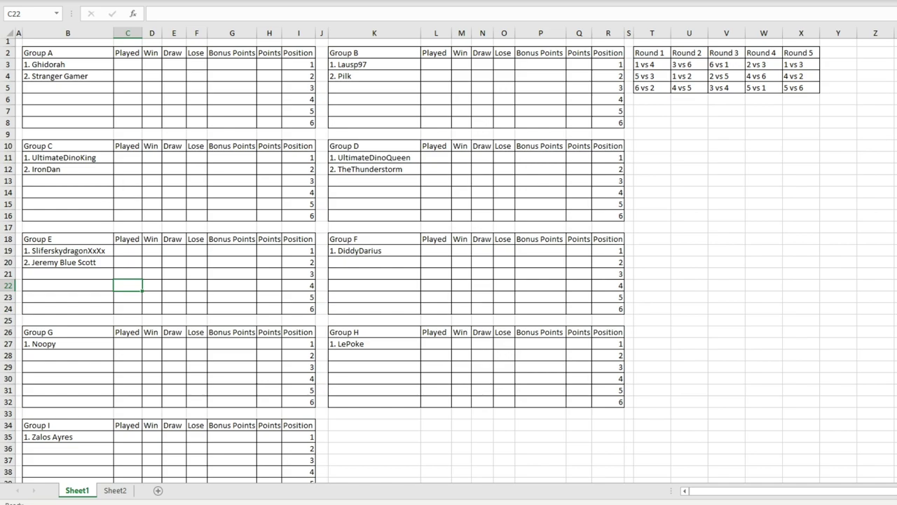
# Step: Check the team list, then lower the draw maximum to 40 and generate a number
pyautogui.hotkey('alt', 'Tab')
pyautogui.scroll(15, 414, 291)
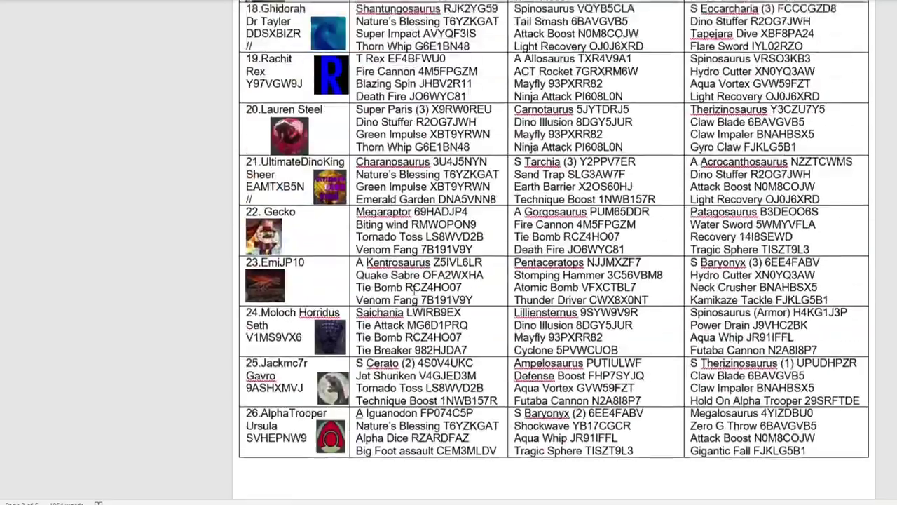
pyautogui.scroll(10, 414, 291)
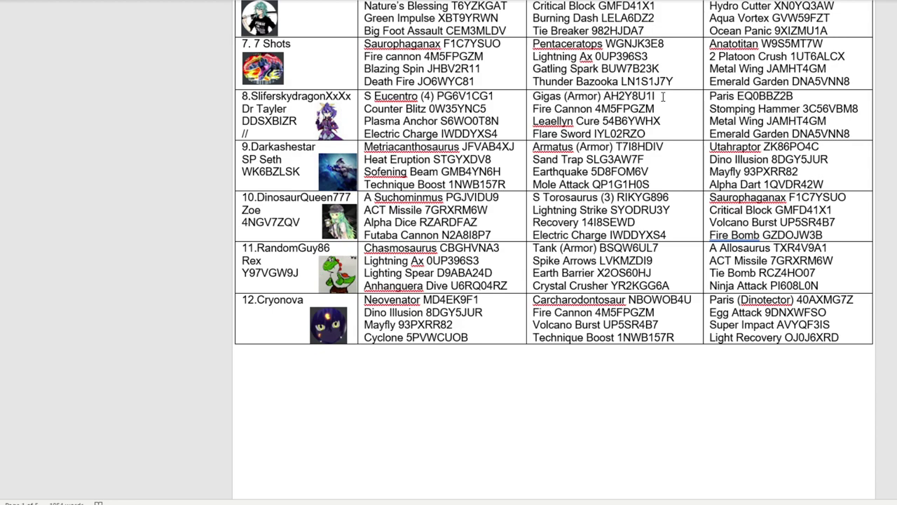
pyautogui.scroll(8, 343, 147)
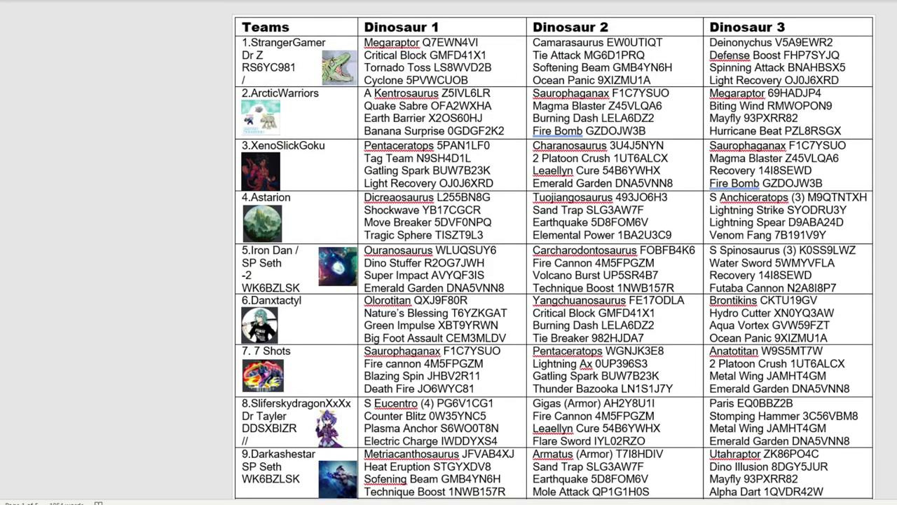
pyautogui.hotkey('alt', 'Tab')
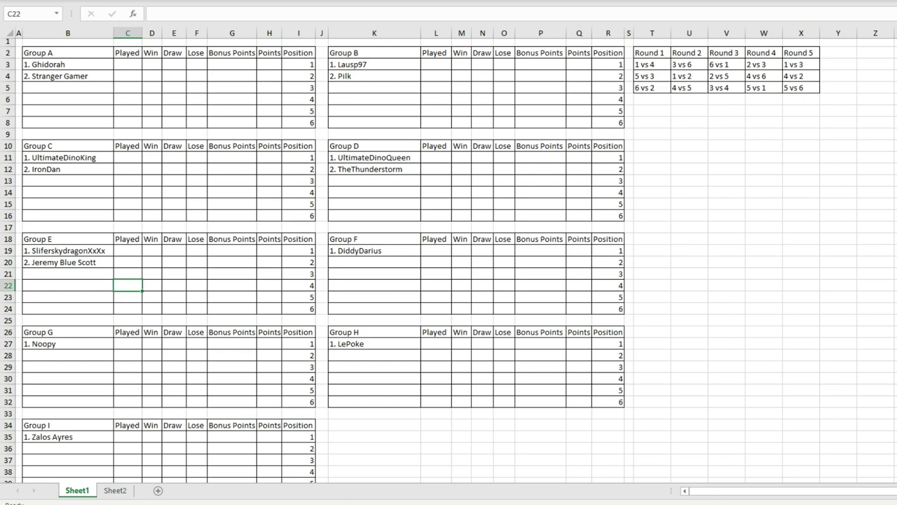
pyautogui.hotkey('alt', 'Tab')
pyautogui.hotkey('alt', 'Tab')
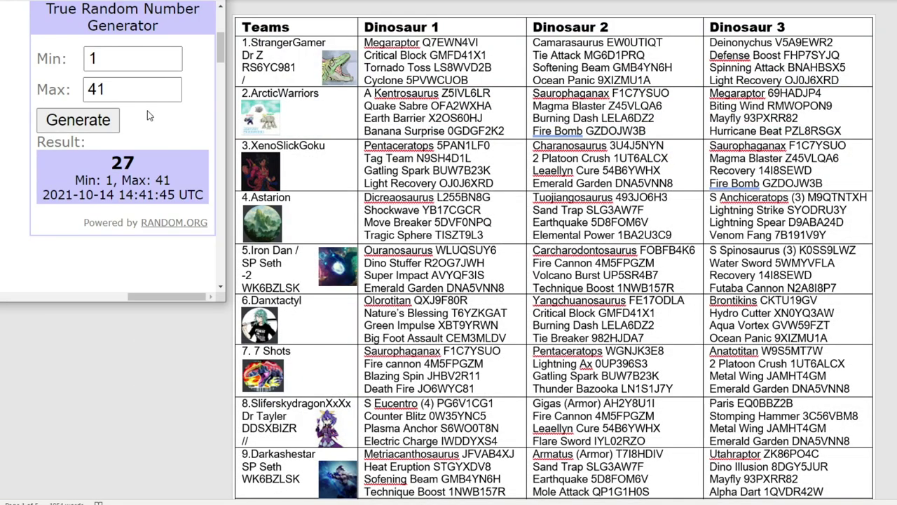
pyautogui.click(170, 96)
pyautogui.click(86, 123)
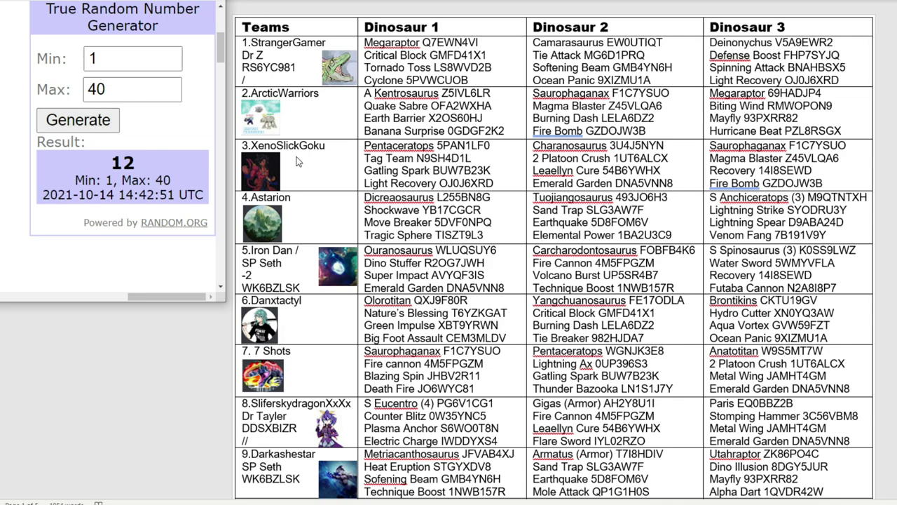
# Step: Find and mark Dinohug's entry in the Word team list
pyautogui.scroll(-1, 304, 203)
pyautogui.scroll(-3, 303, 202)
pyautogui.scroll(-5, 306, 266)
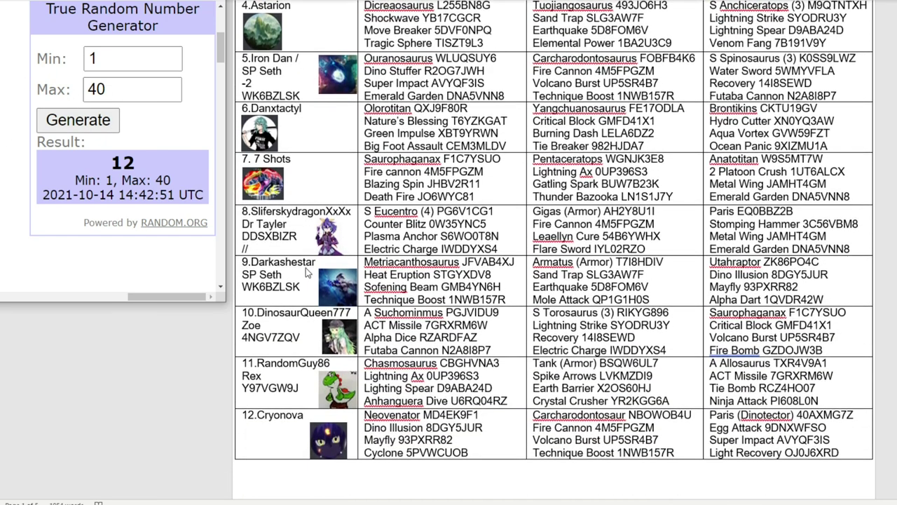
pyautogui.scroll(-10, 271, 339)
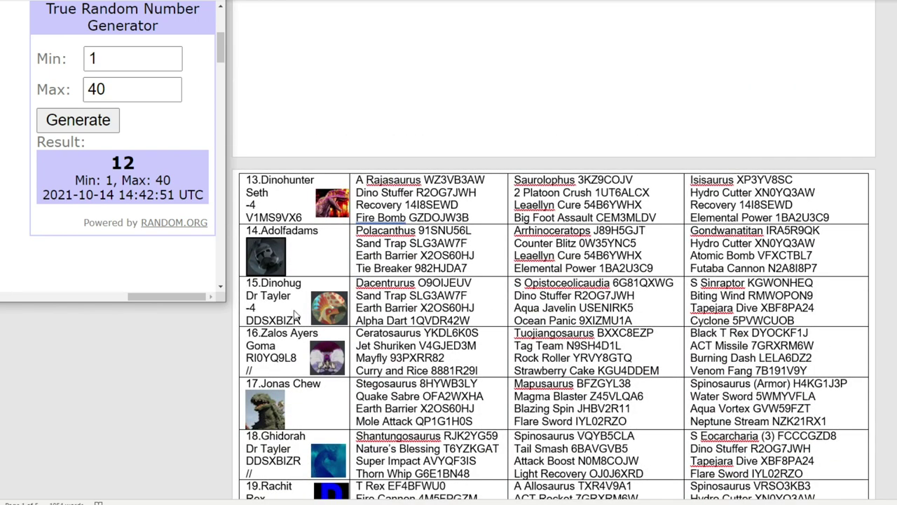
pyautogui.click(295, 307)
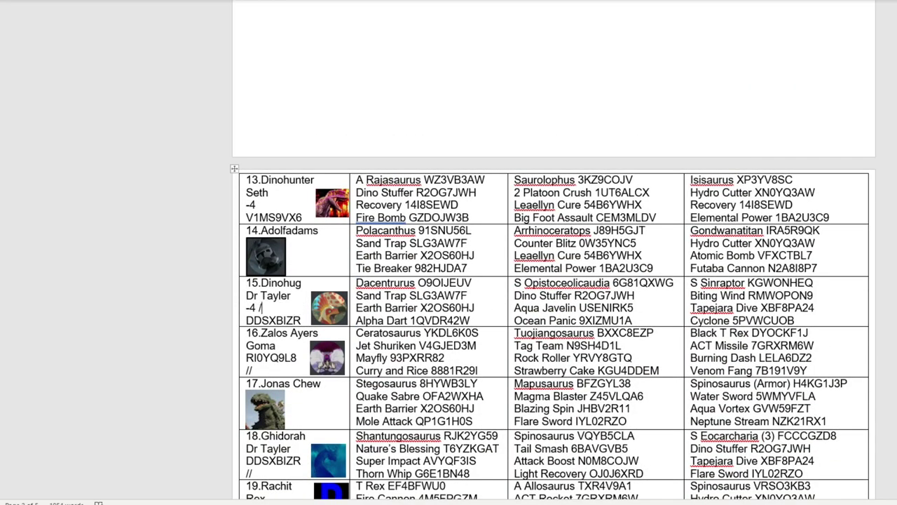
# Step: Enter 2. Dinohug as Group F's second team with -4 points
pyautogui.hotkey('alt', 'Tab')
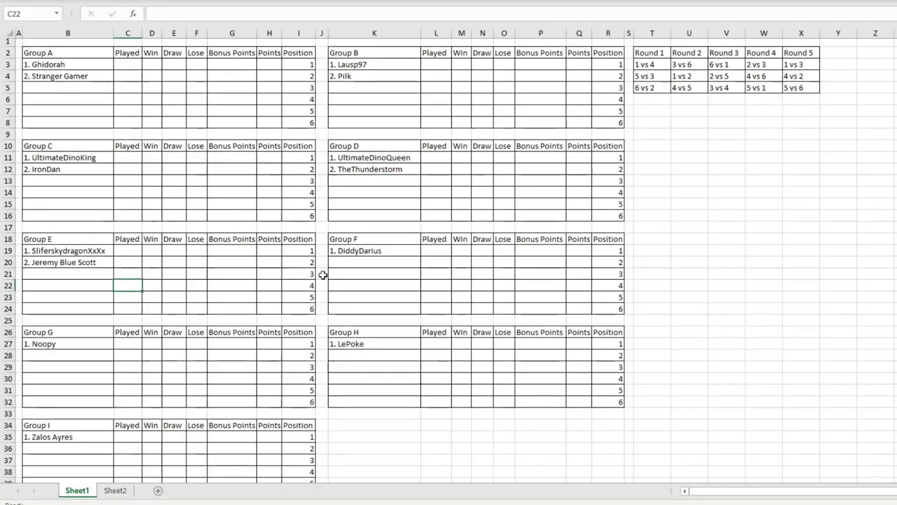
pyautogui.click(354, 261)
pyautogui.write('2. Dinohug')
pyautogui.doubleClick(586, 262)
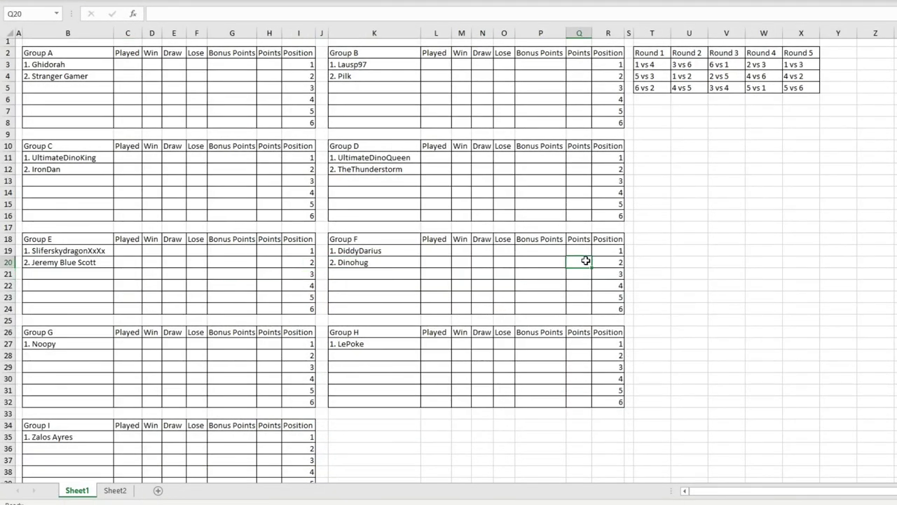
pyautogui.write('-4')
pyautogui.click(387, 251)
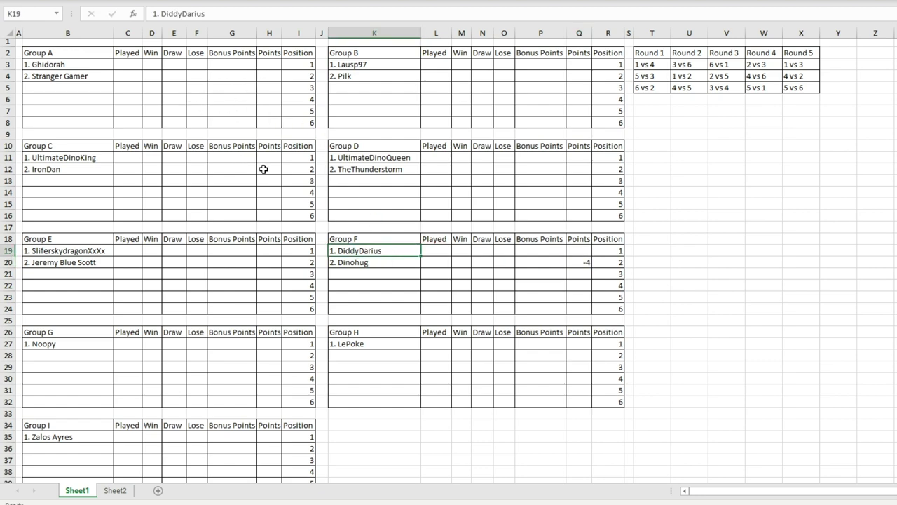
# Step: Lower the draw maximum to 39 and generate the next team number
pyautogui.scroll(-3, 341, 288)
pyautogui.hotkey('alt', 'Tab')
pyautogui.hotkey('alt', 'Tab')
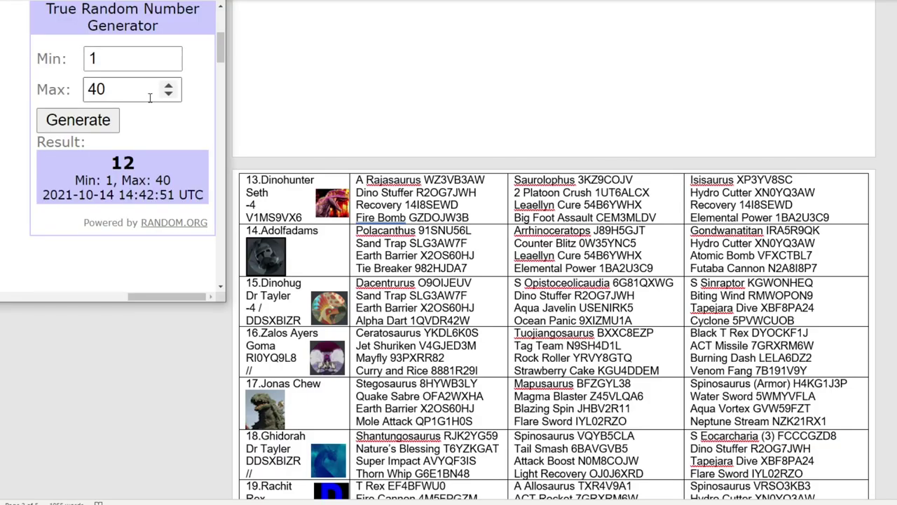
pyautogui.click(176, 94)
pyautogui.click(83, 122)
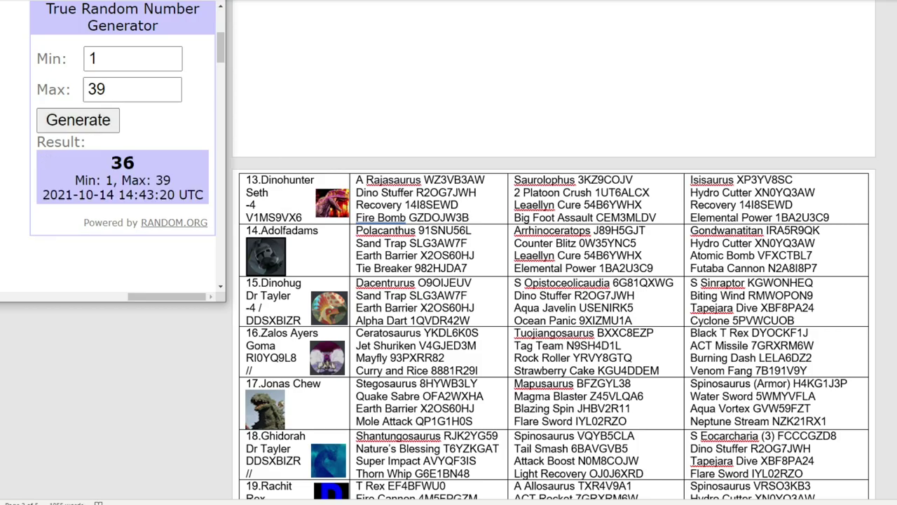
pyautogui.scroll(-20, 420, 280)
pyautogui.scroll(-15, 420, 281)
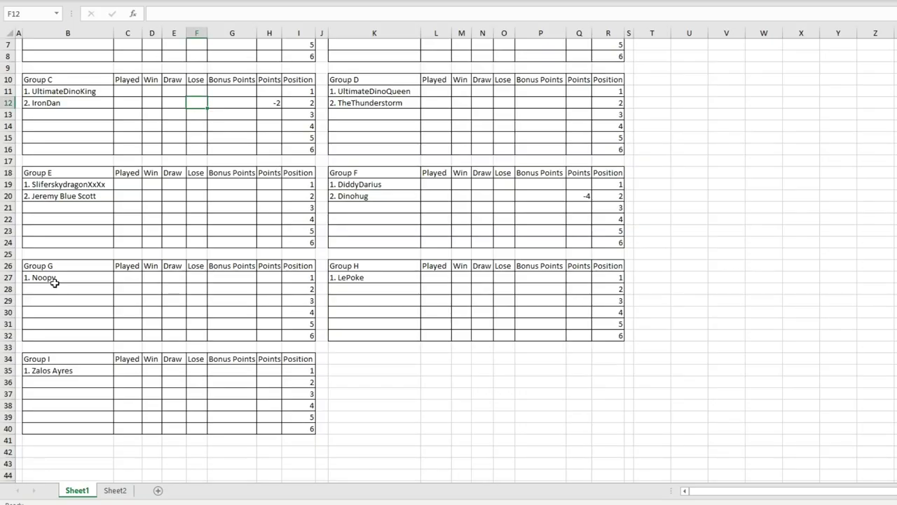
# Step: Select Group G's second slot, then redraw with the maximum set to 38
pyautogui.click(46, 290)
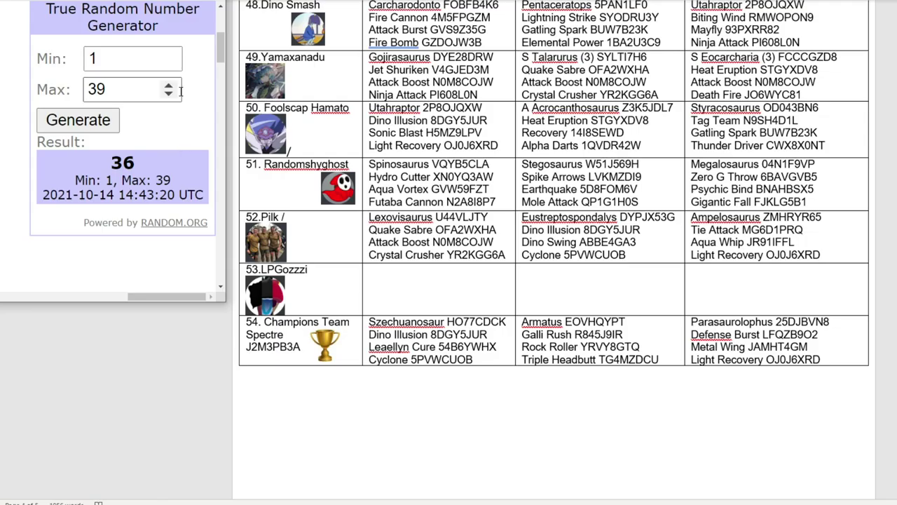
pyautogui.press('BackSpace')
pyautogui.write('8')
pyautogui.click(107, 122)
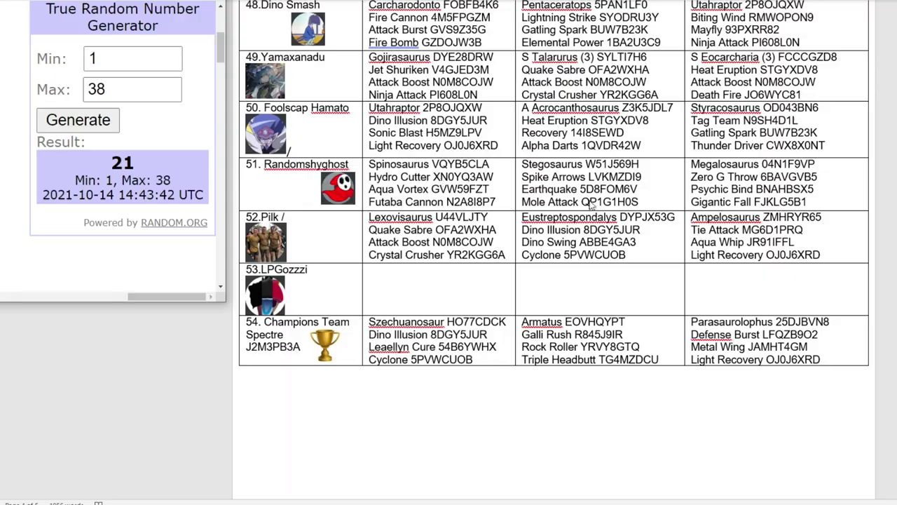
# Step: Mark Bloodmoon as drawn and enter 2. Bloodmoon as Group H's second team
pyautogui.scroll(10, 579, 202)
pyautogui.scroll(15, 579, 202)
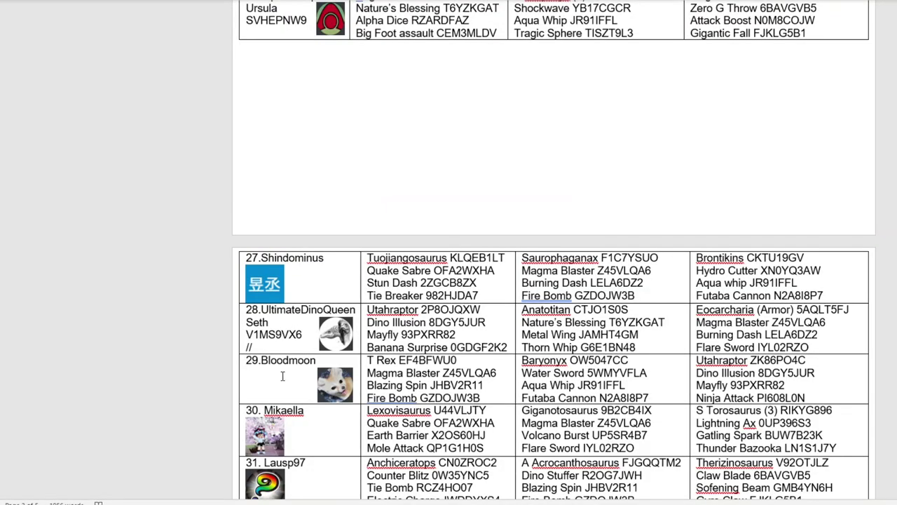
pyautogui.click(282, 377)
pyautogui.hotkey('alt', 'Tab')
pyautogui.click(335, 293)
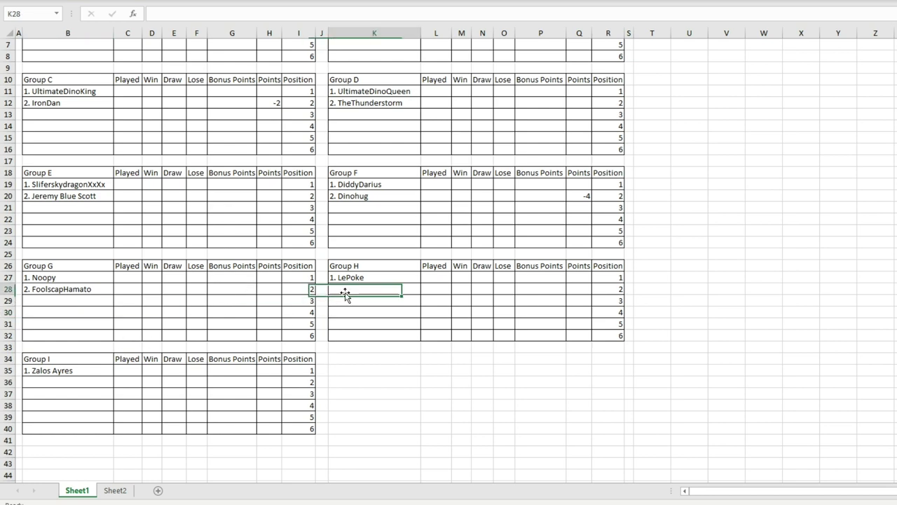
pyautogui.write('2. Bloodmoon')
pyautogui.click(449, 343)
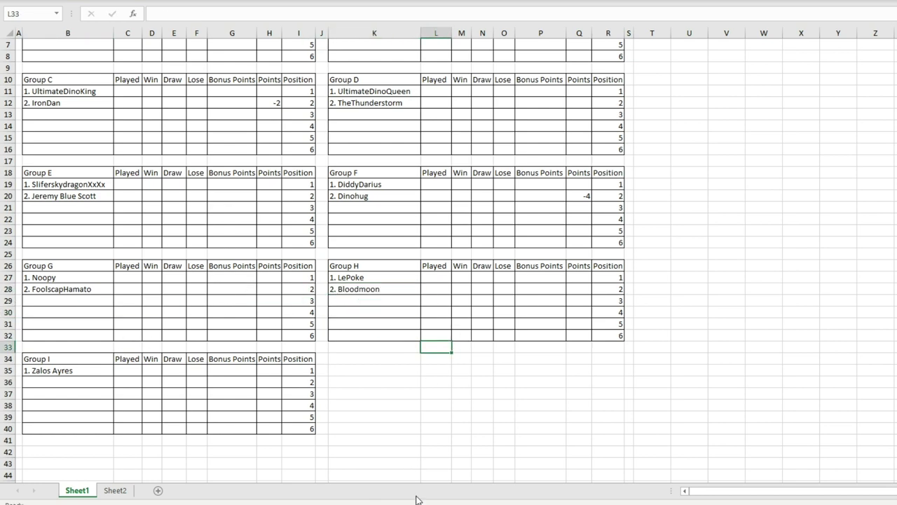
# Step: Draw a team with maximum 37 and enter '2. Mauslet' as Group I's second team
pyautogui.hotkey('alt', 'Tab')
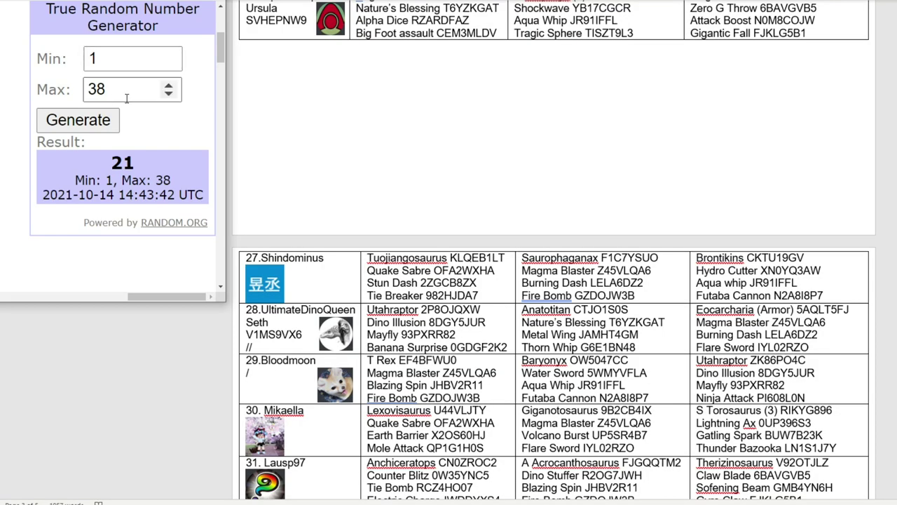
pyautogui.click(172, 95)
pyautogui.click(112, 120)
pyautogui.scroll(-8, 290, 101)
pyautogui.scroll(-15, 449, 181)
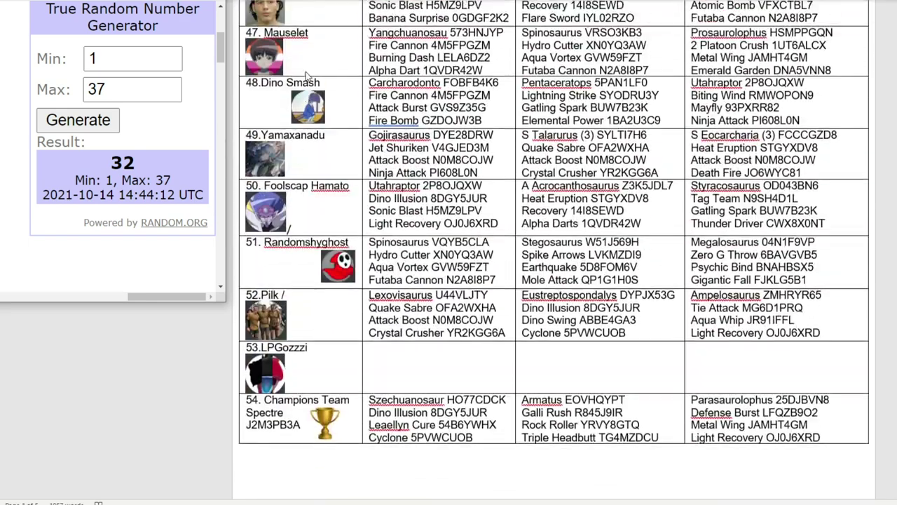
pyautogui.click(327, 119)
pyautogui.click(337, 107)
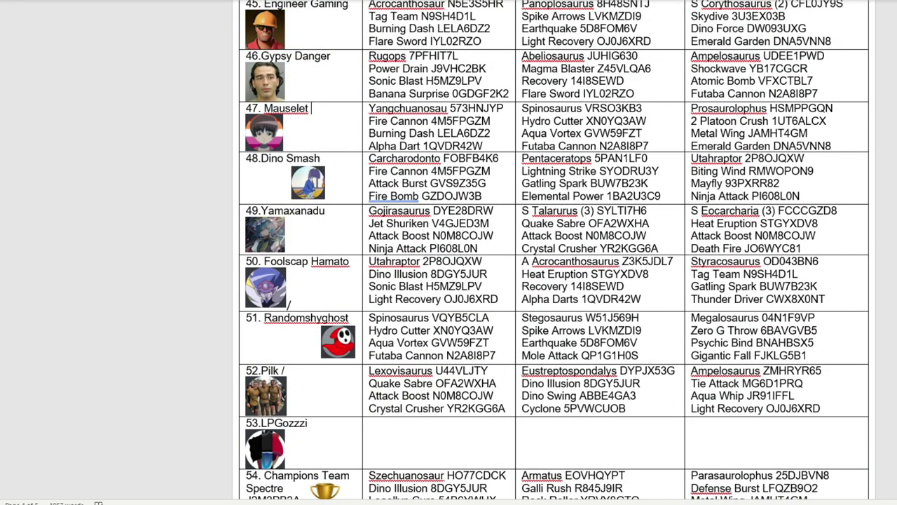
pyautogui.hotkey('alt', 'Tab')
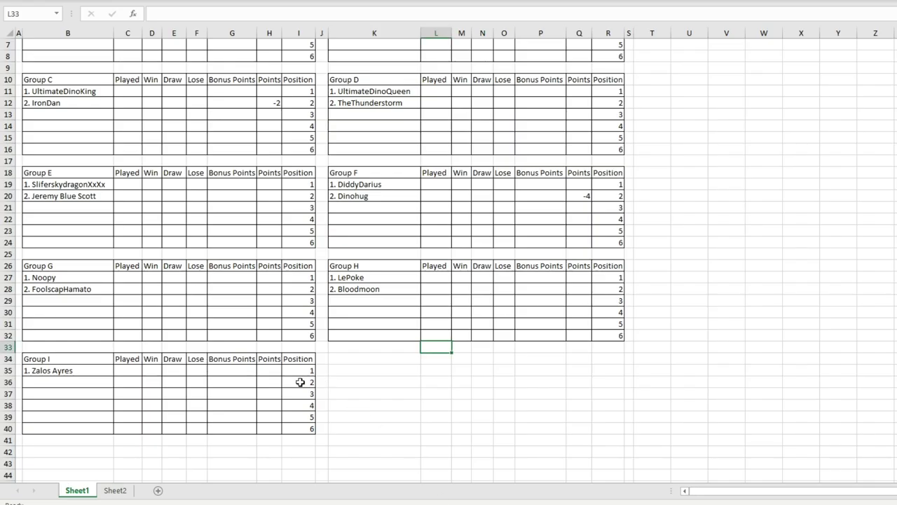
pyautogui.click(72, 381)
pyautogui.doubleClick(74, 382)
pyautogui.write('2. Mauslet')
pyautogui.scroll(2, 91, 329)
pyautogui.click(111, 89)
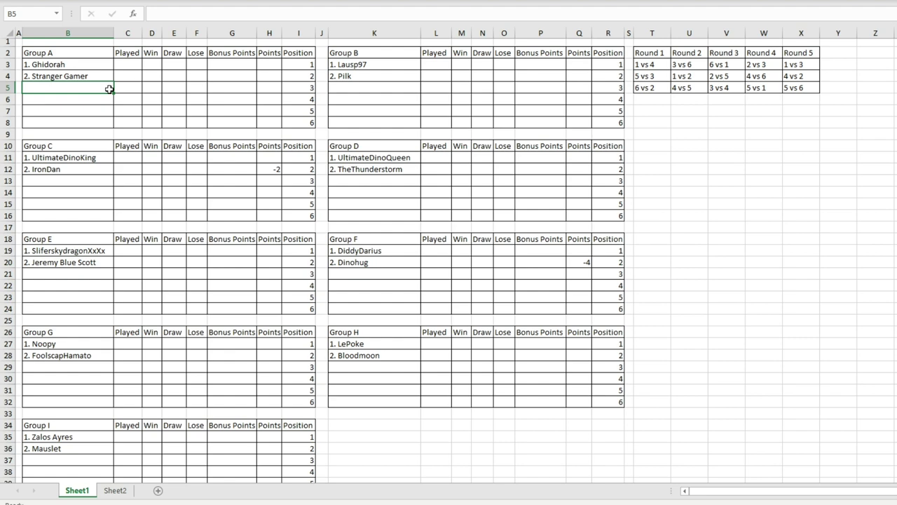
# Step: Draw with maximum 36, mark Mikaella as drawn, and enter '3. Mikaella' in Group A
pyautogui.hotkey('alt', 'Tab')
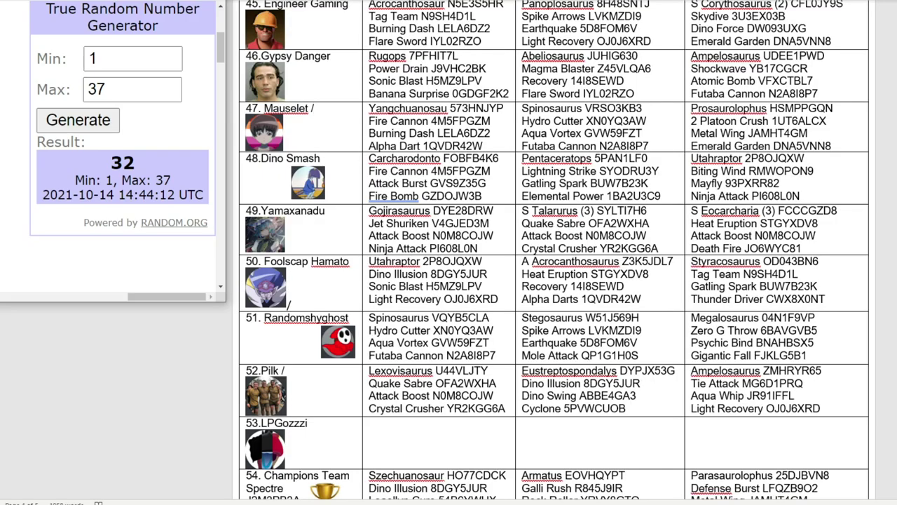
pyautogui.click(168, 94)
pyautogui.click(83, 121)
pyautogui.scroll(15, 490, 280)
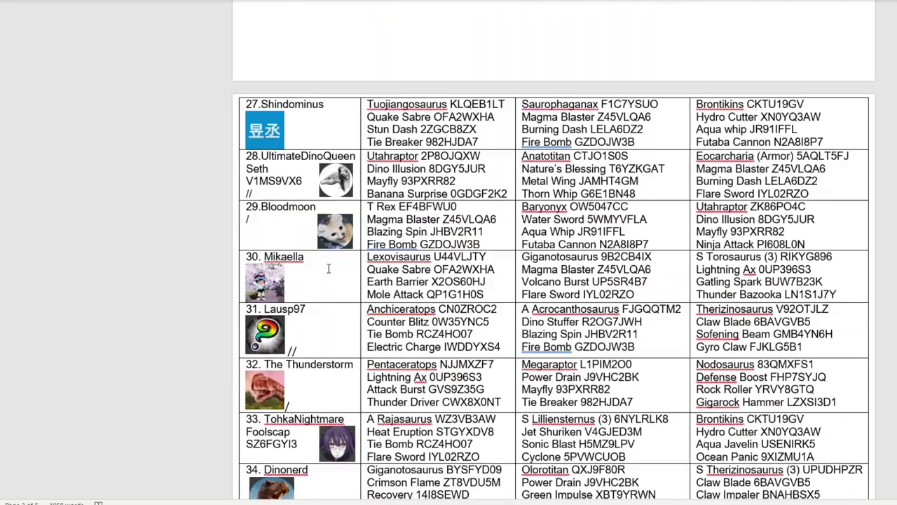
pyautogui.click(327, 269)
pyautogui.write('/')
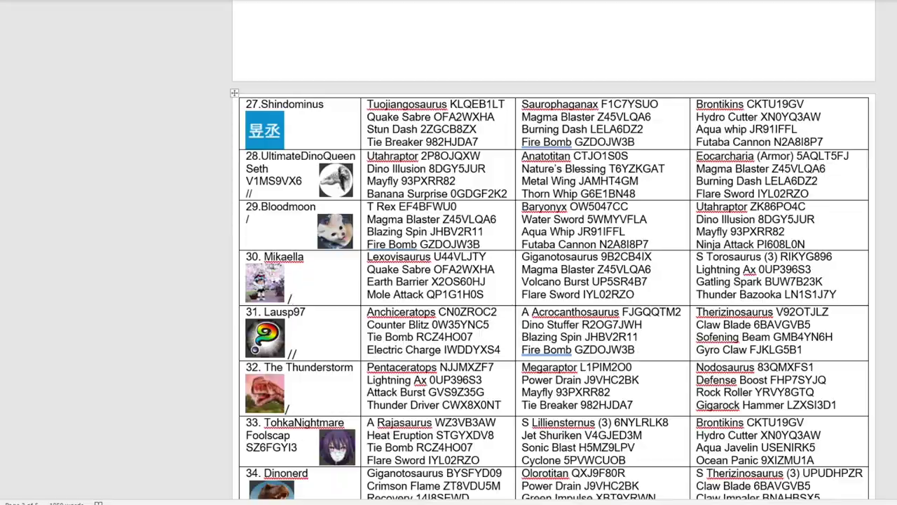
pyautogui.hotkey('alt', 'Tab')
pyautogui.write('3. Mikaella')
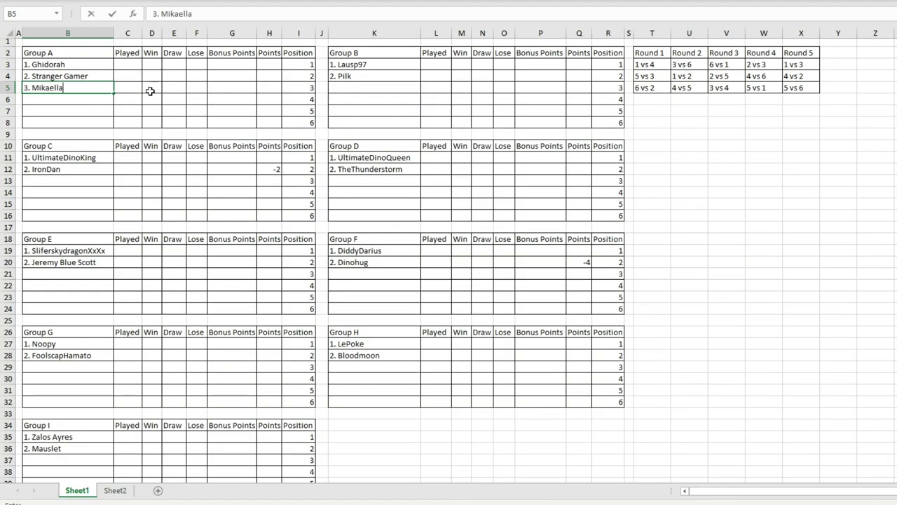
pyautogui.click(340, 92)
# Step: Set the draw maximum to 35, mark Hedi as drawn, and enter '3. Hedi' in Group B
pyautogui.hotkey('alt', 'Tab')
pyautogui.hotkey('alt', 'Tab')
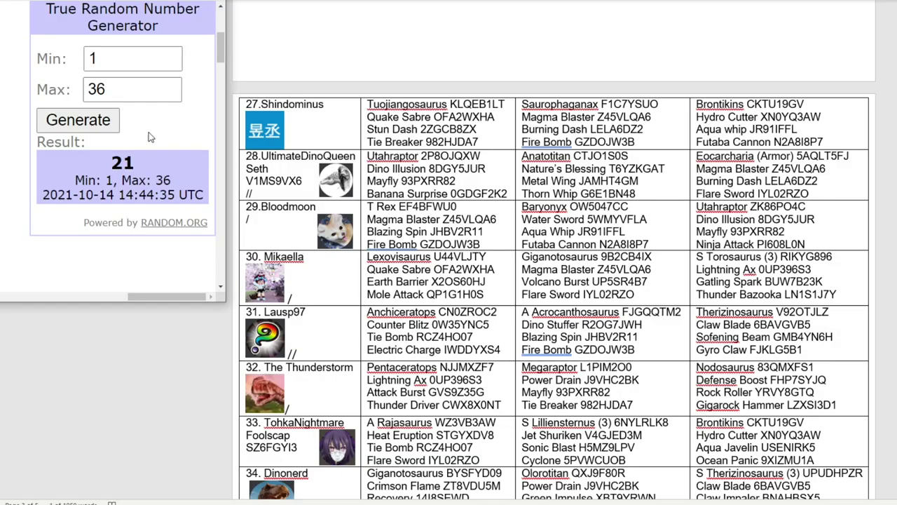
pyautogui.click(168, 89)
pyautogui.press('BackSpace')
pyautogui.write('5')
pyautogui.click(105, 121)
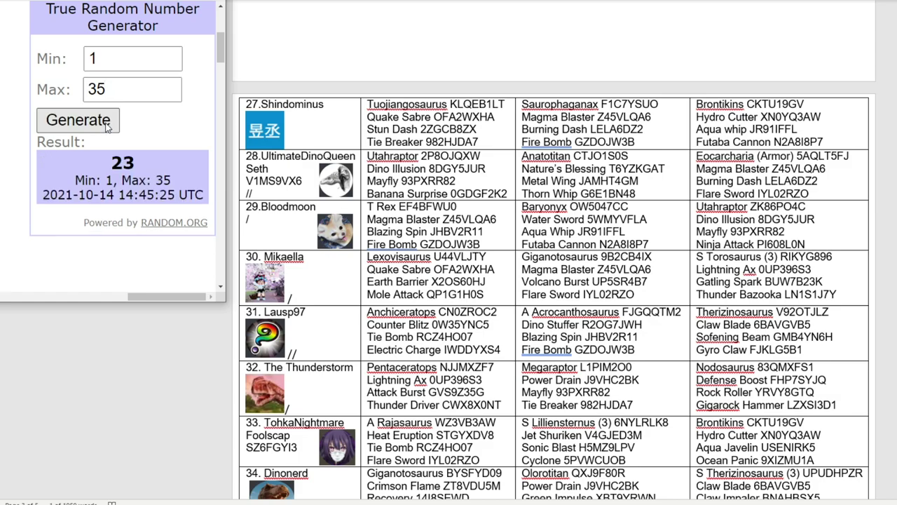
pyautogui.scroll(15, 362, 163)
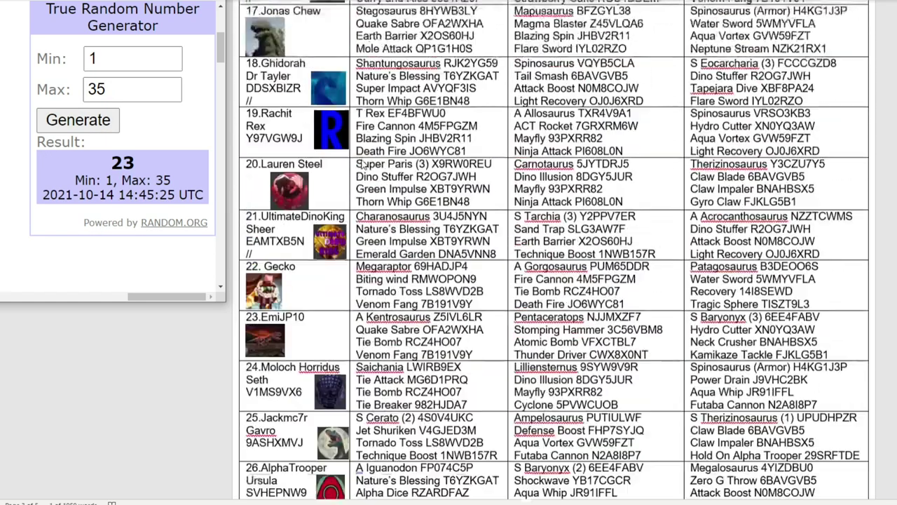
pyautogui.scroll(5, 362, 163)
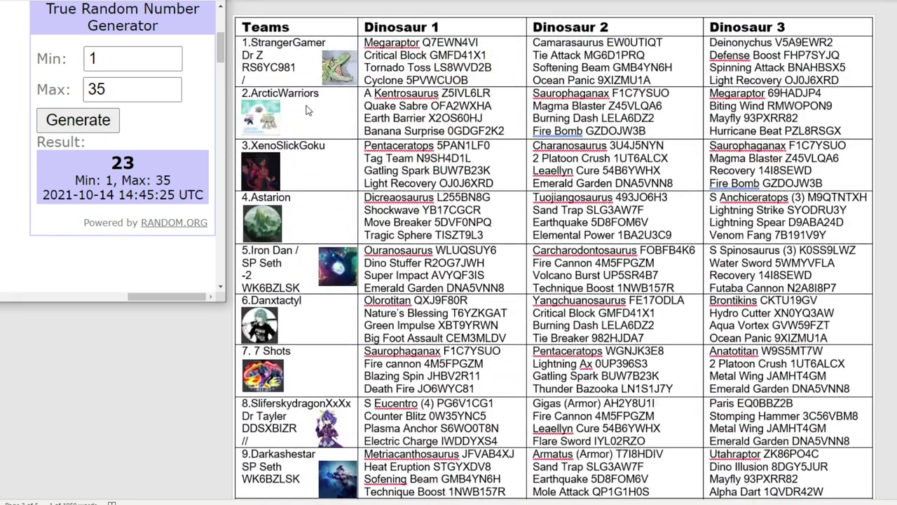
pyautogui.scroll(-20, 313, 105)
pyautogui.click(274, 404)
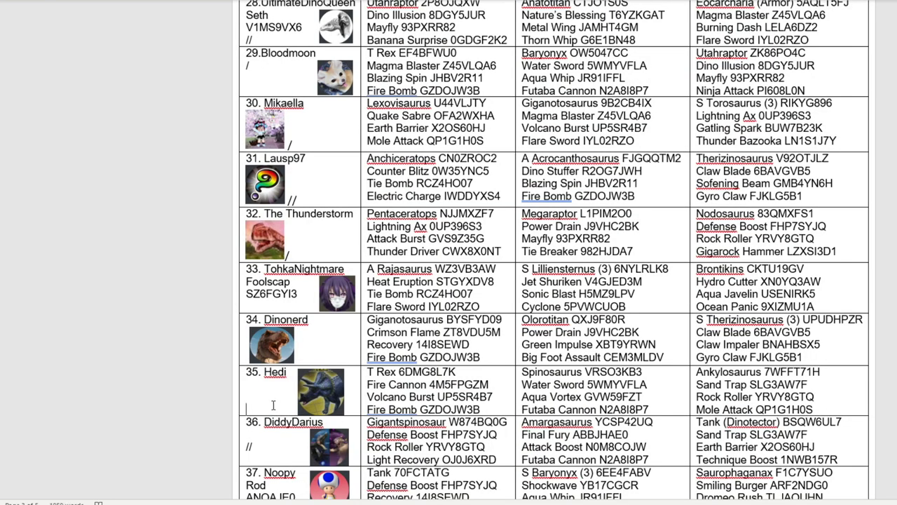
pyautogui.hotkey('alt', 'Tab')
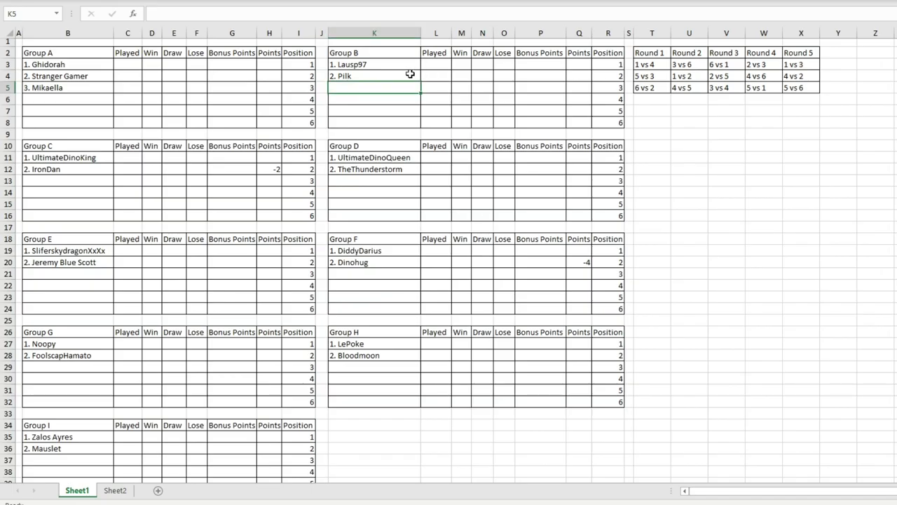
pyautogui.write('3. Hedi')
pyautogui.click(397, 110)
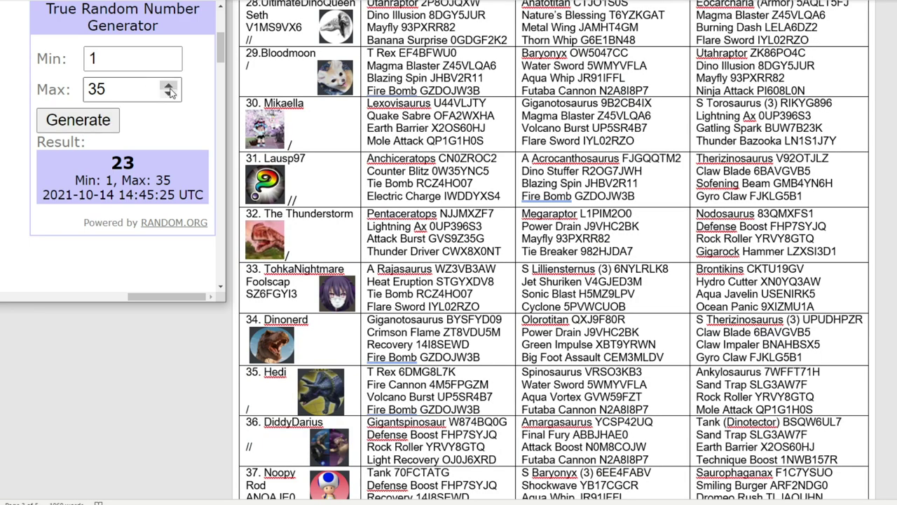
# Step: Draw with maximum 34 and paste Moloch Horridus as Group C's third team
pyautogui.click(168, 95)
pyautogui.click(100, 117)
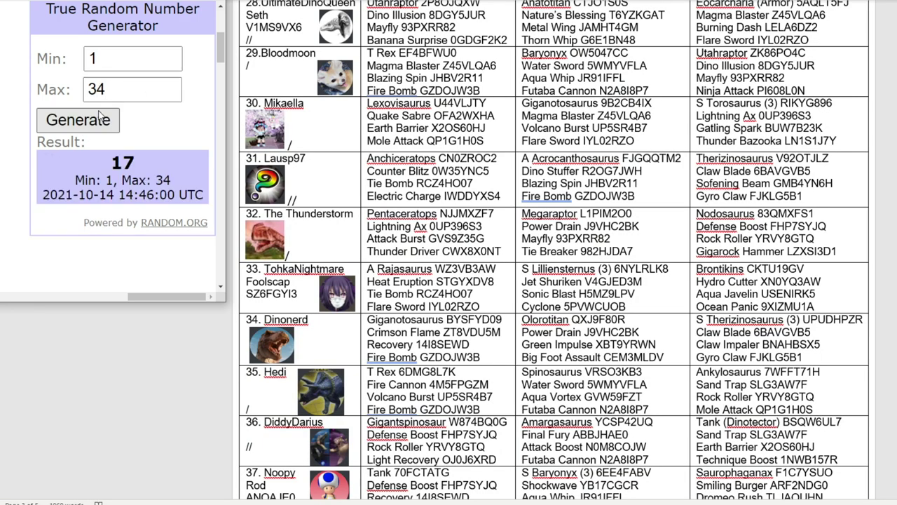
pyautogui.scroll(15, 522, 165)
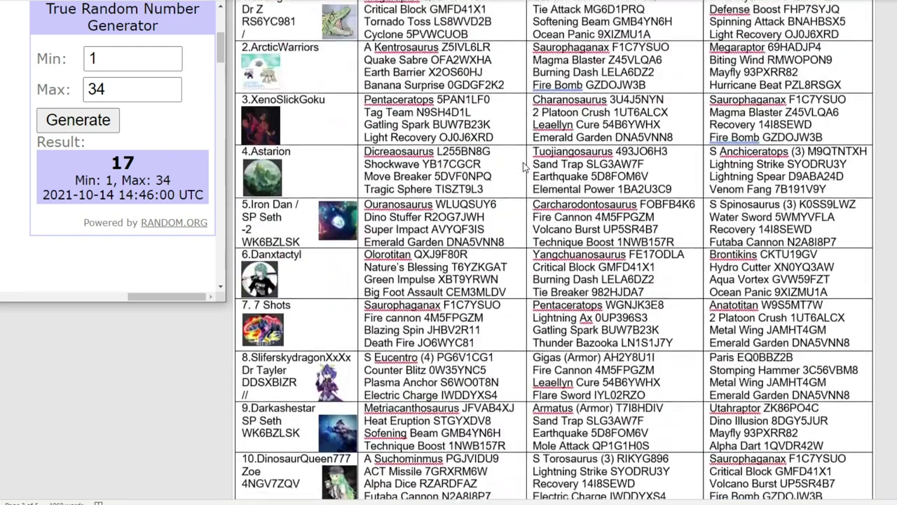
pyautogui.scroll(2, 524, 167)
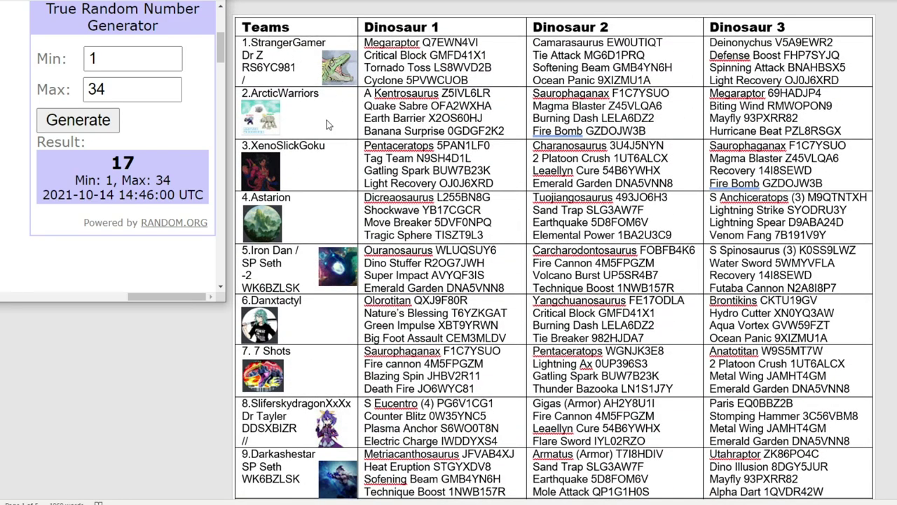
pyautogui.scroll(-20, 320, 124)
pyautogui.click(283, 267)
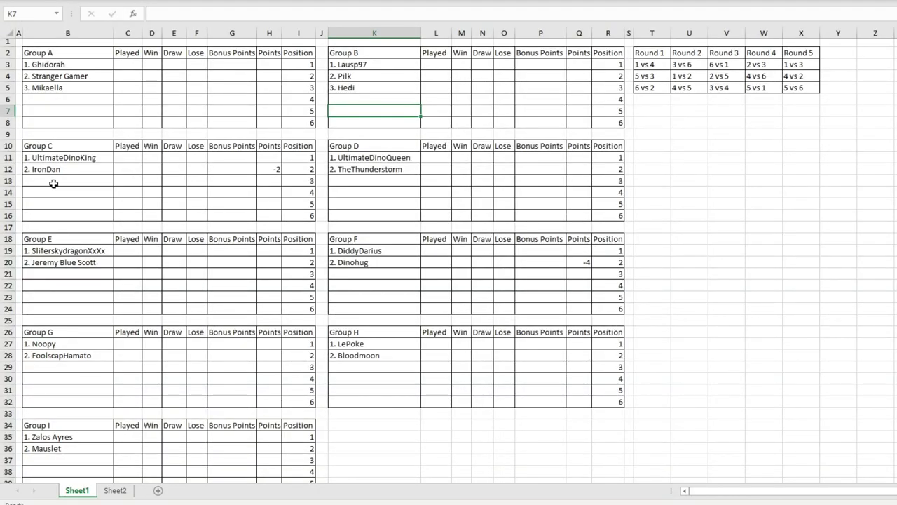
pyautogui.doubleClick(53, 181)
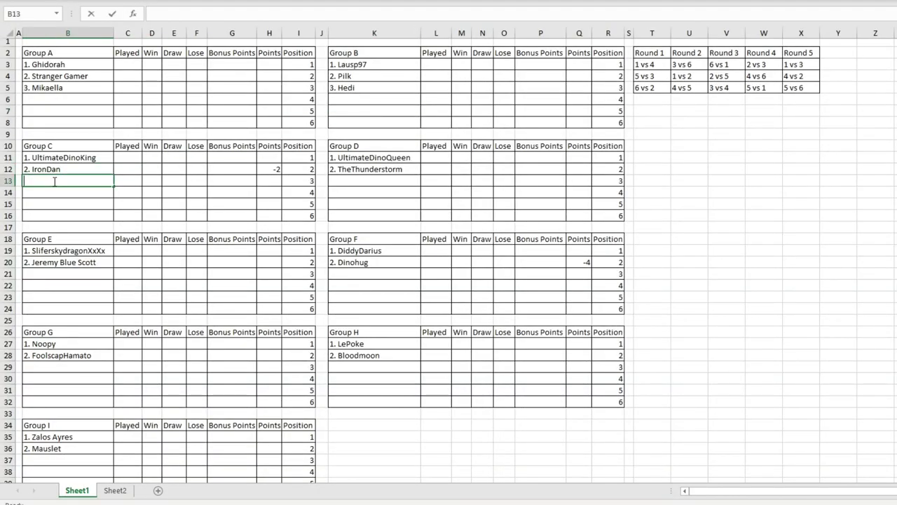
pyautogui.write('3. Moloch Horridus')
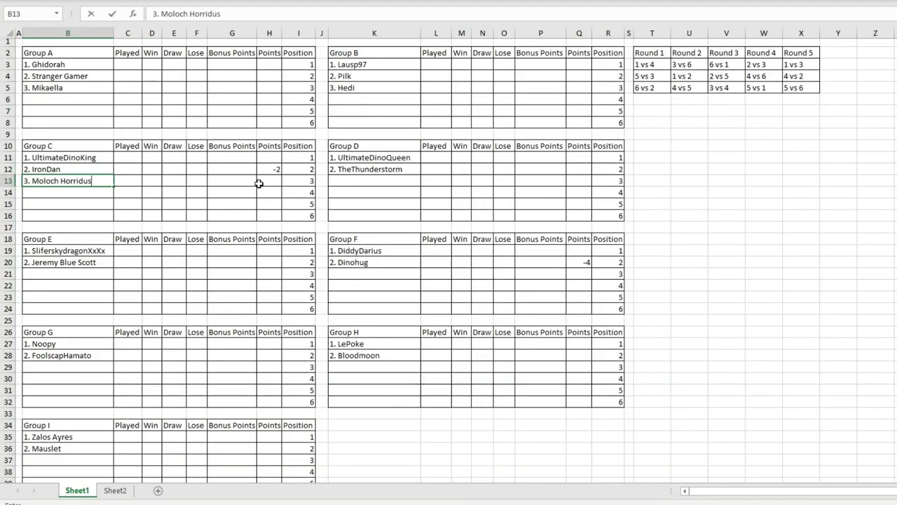
pyautogui.moveTo(279, 170); pyautogui.dragTo(64, 173)
# Step: Mark Gypsy Danger as drawn and enter it as Group D's third team
pyautogui.click(150, 197)
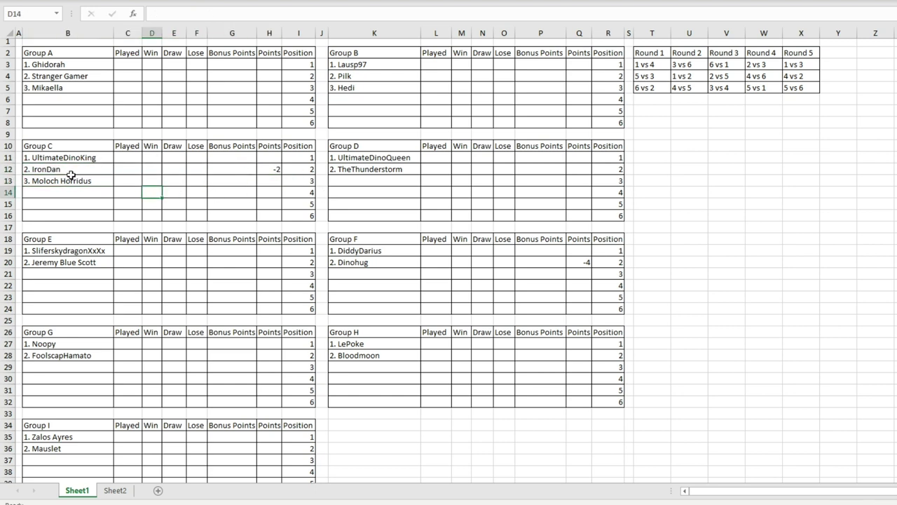
pyautogui.hotkey('alt', 'Tab')
pyautogui.scroll(-15, 561, 147)
pyautogui.scroll(-10, 530, 156)
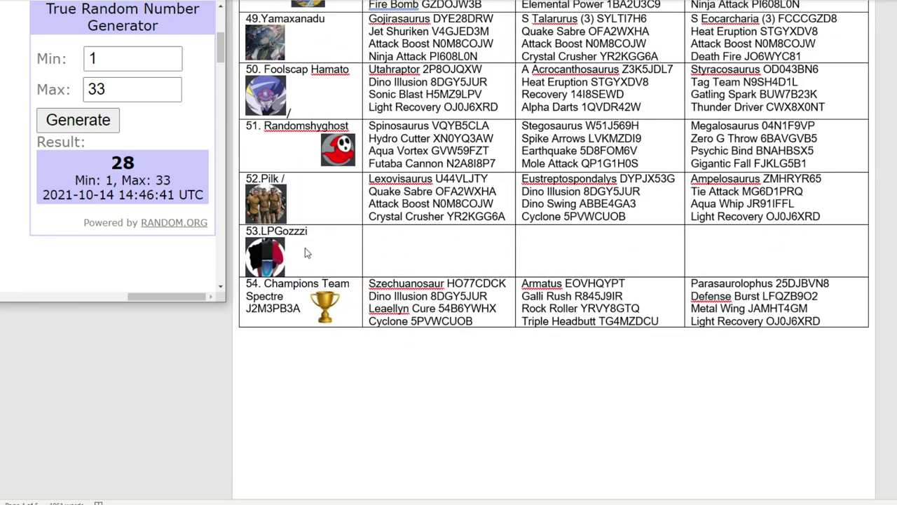
pyautogui.scroll(4, 303, 158)
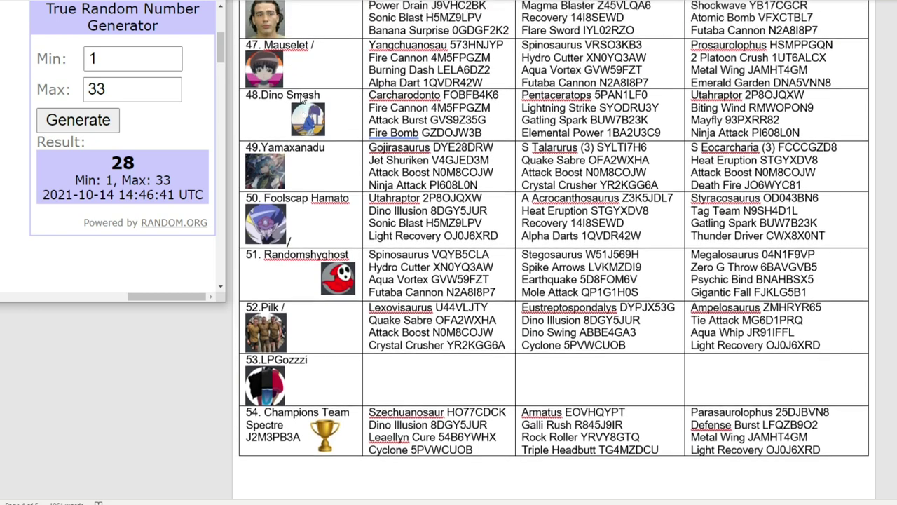
pyautogui.scroll(3, 302, 98)
pyautogui.click(347, 100)
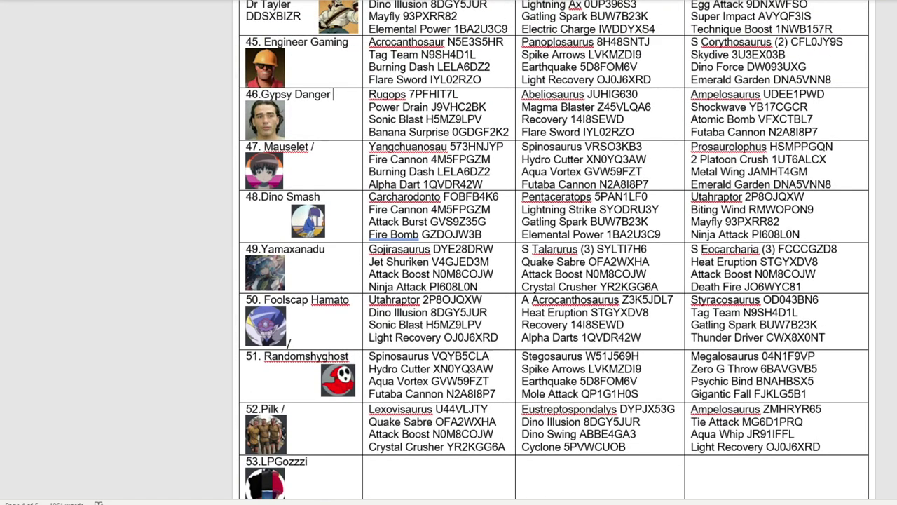
pyautogui.hotkey('alt', 'Tab')
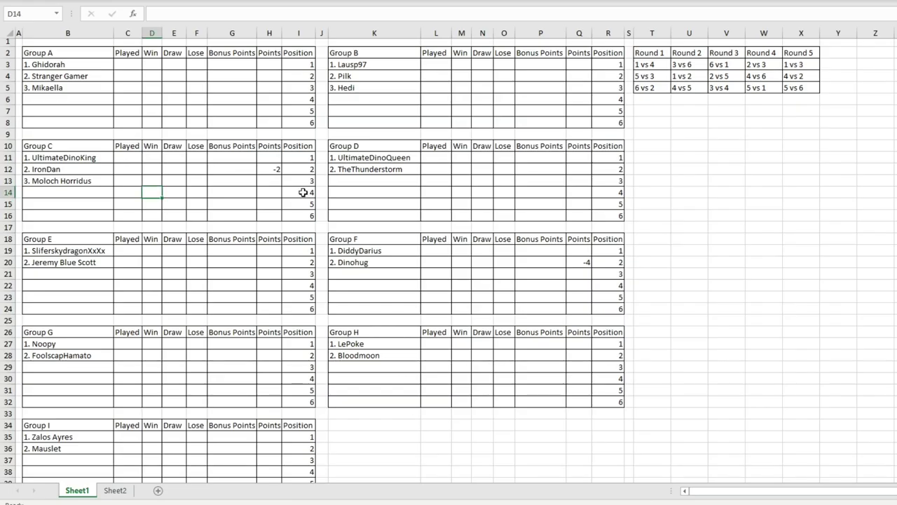
pyautogui.click(352, 181)
pyautogui.write('3.')
# Step: Draw again up to 32, mark DinoSmash as drawn, and enter '3. DinoSmash' in Group E
pyautogui.hotkey('alt', 'Tab')
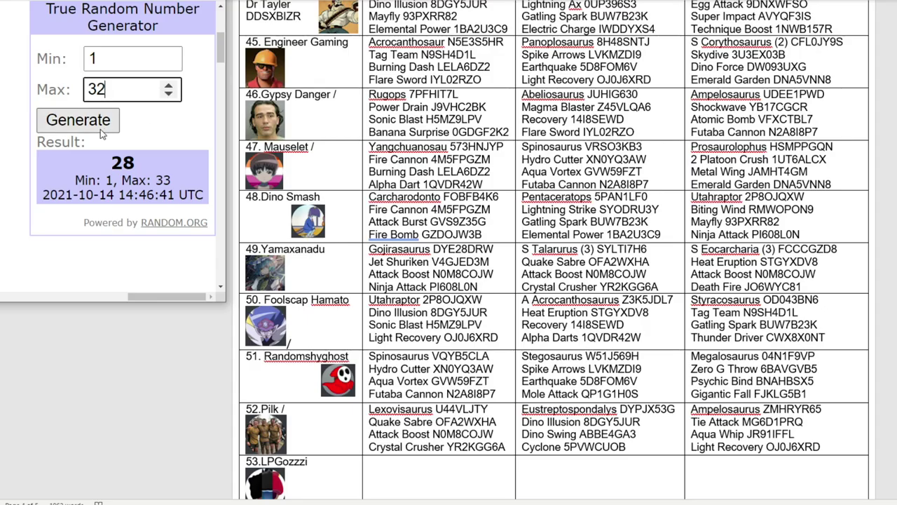
pyautogui.click(100, 129)
pyautogui.scroll(-3, 614, 237)
pyautogui.scroll(-1, 613, 234)
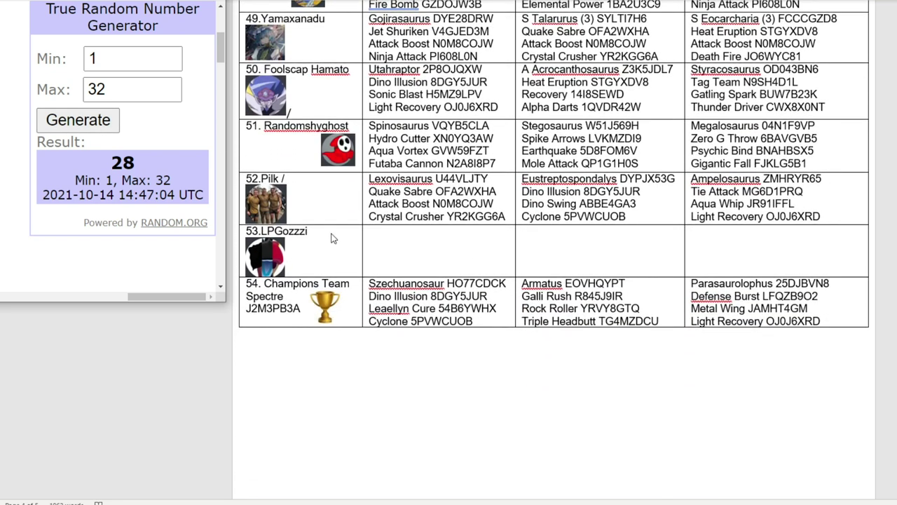
pyautogui.scroll(2, 328, 163)
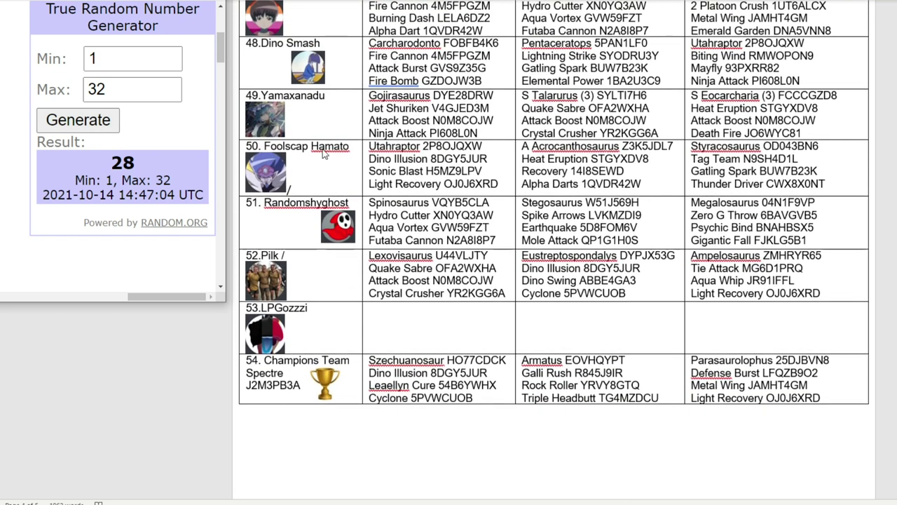
pyautogui.doubleClick(340, 45)
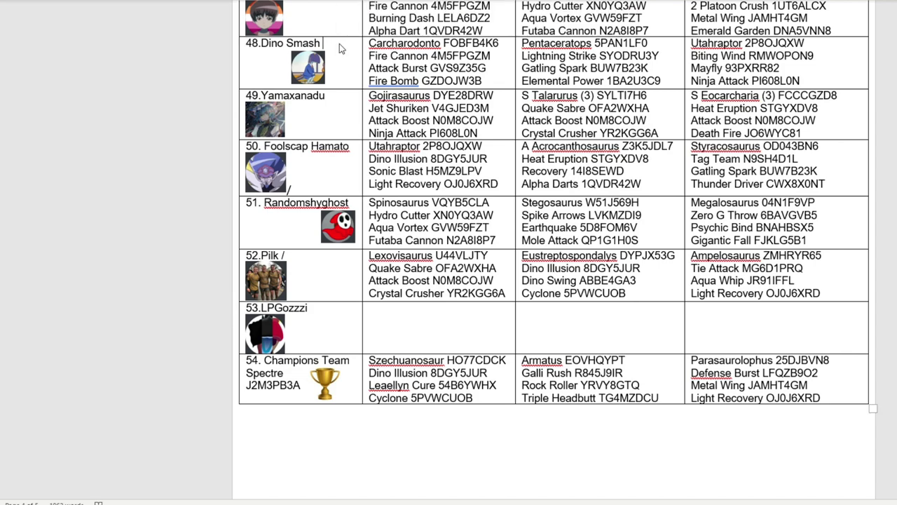
pyautogui.write('/')
pyautogui.hotkey('alt', 'Tab')
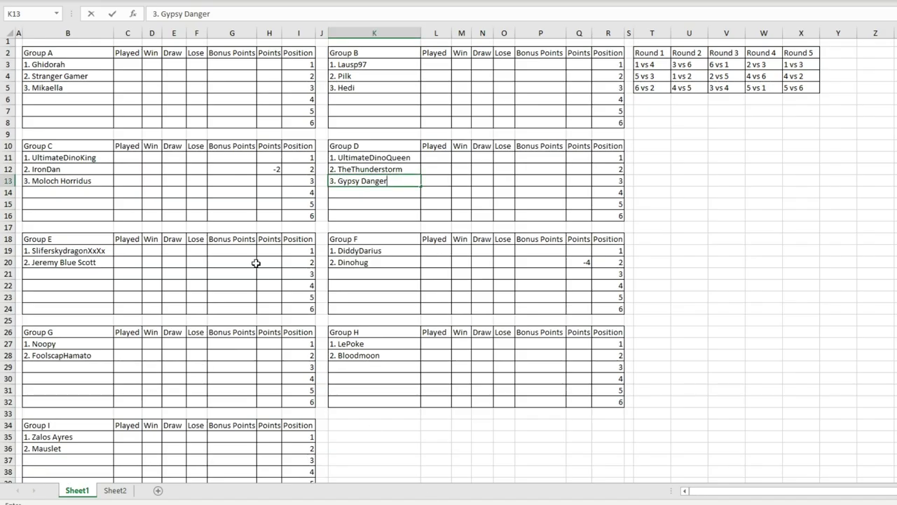
pyautogui.click(63, 275)
pyautogui.write('3. DinoSmash')
pyautogui.click(350, 277)
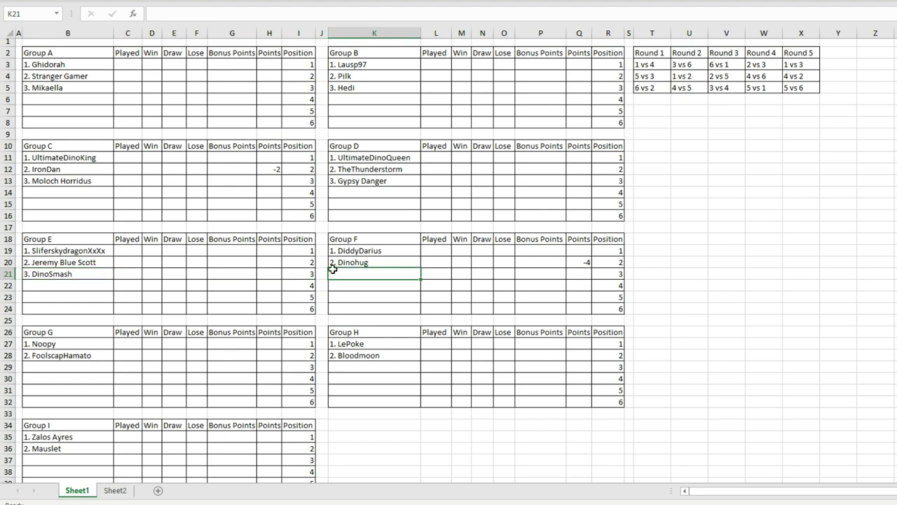
# Step: Lower the draw maximum to 31 and draw a new team number, getting 13
pyautogui.hotkey('alt', 'Tab')
pyautogui.hotkey('alt', 'Tab')
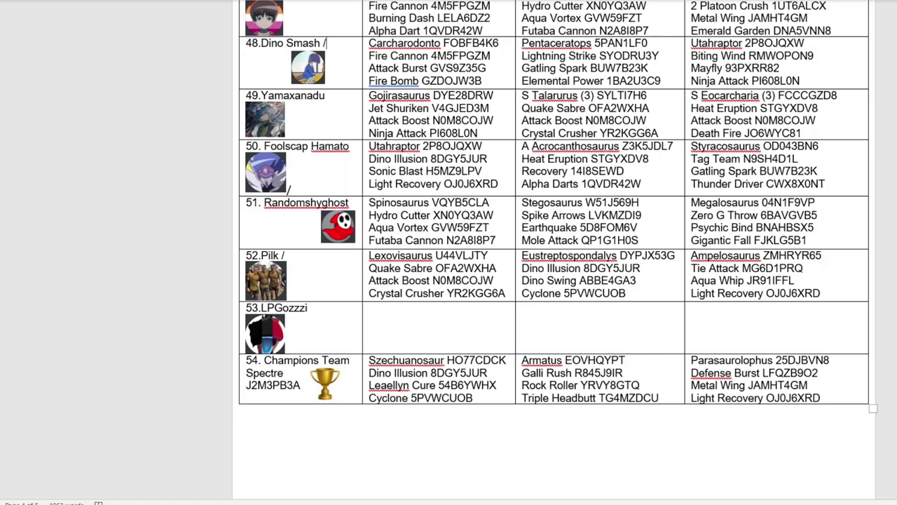
pyautogui.hotkey('alt', 'Tab')
pyautogui.click(165, 91)
pyautogui.press('BackSpace')
pyautogui.write('1')
pyautogui.click(111, 121)
pyautogui.scroll(20, 554, 252)
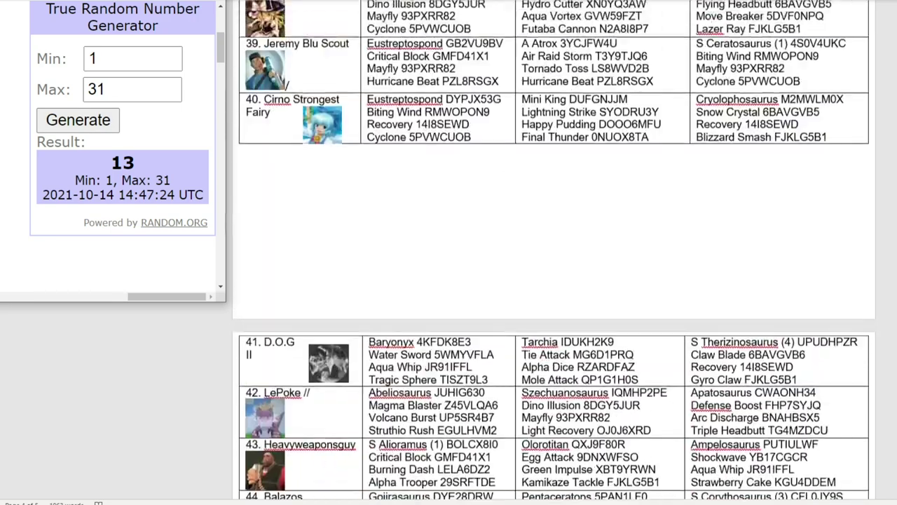
pyautogui.click(839, 53)
pyautogui.scroll(-20, 390, 68)
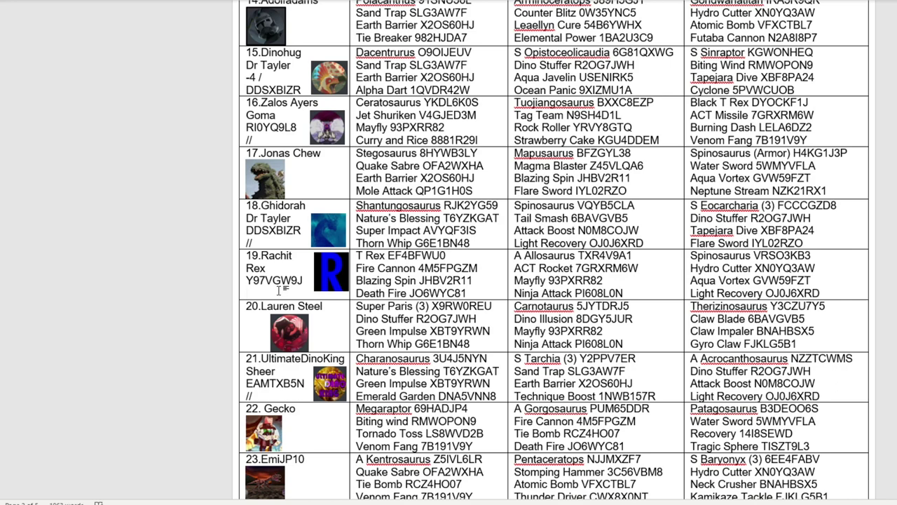
# Step: Enter '3.Rachit' as Group F's third team
pyautogui.hotkey('alt', 'Tab')
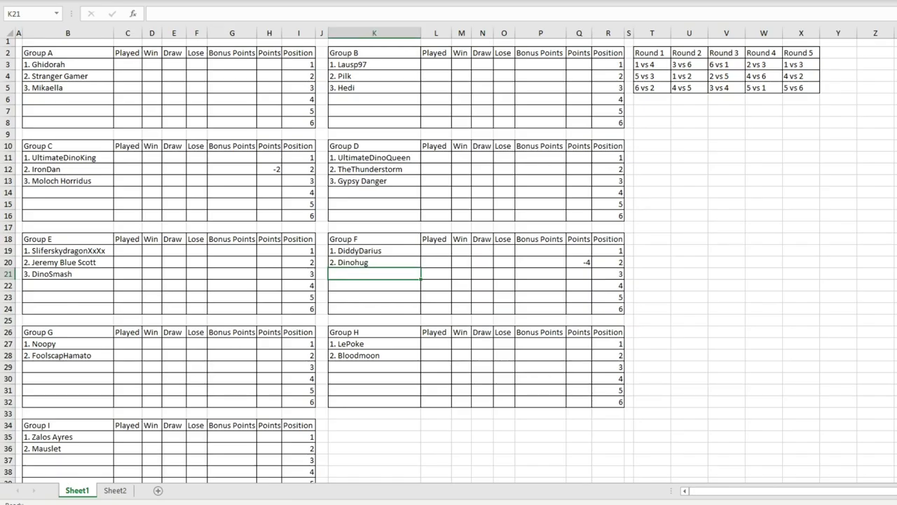
pyautogui.write('3.Rachit')
pyautogui.press('Return')
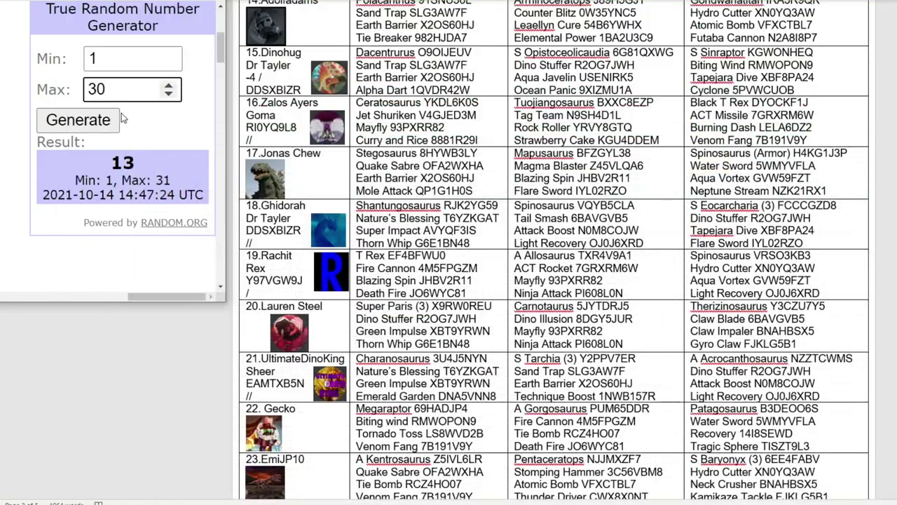
# Step: Draw a number up to 30, mark RandomGuy86 as drawn, and enter '3. RandomGuy86' in Group G
pyautogui.click(98, 122)
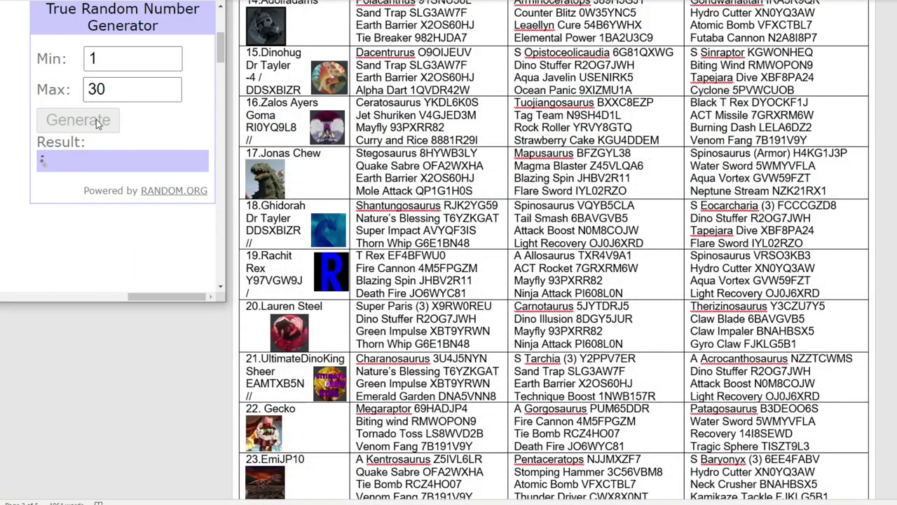
pyautogui.scroll(15, 461, 150)
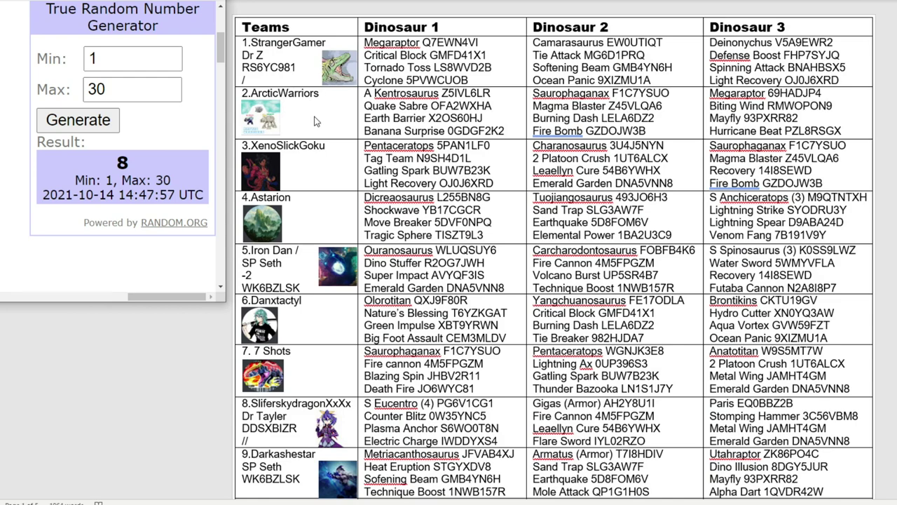
pyautogui.scroll(-4, 298, 188)
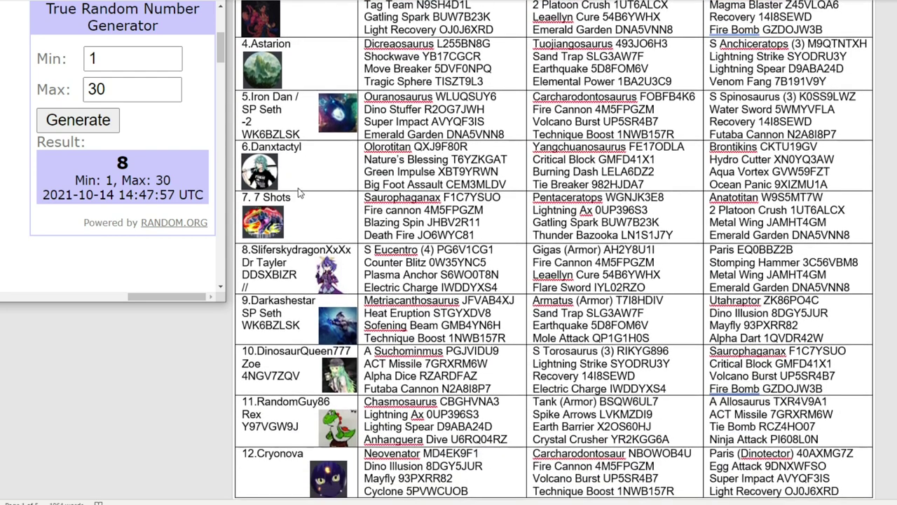
pyautogui.scroll(-3, 307, 202)
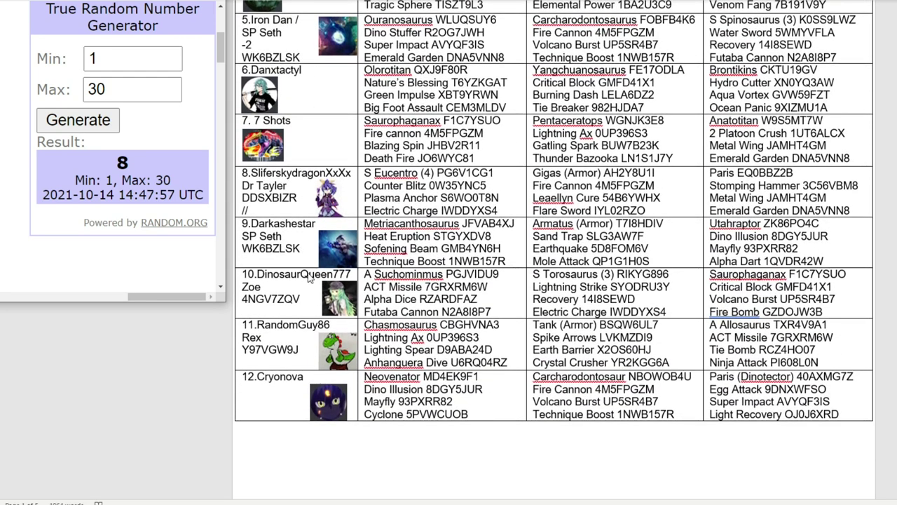
pyautogui.click(271, 362)
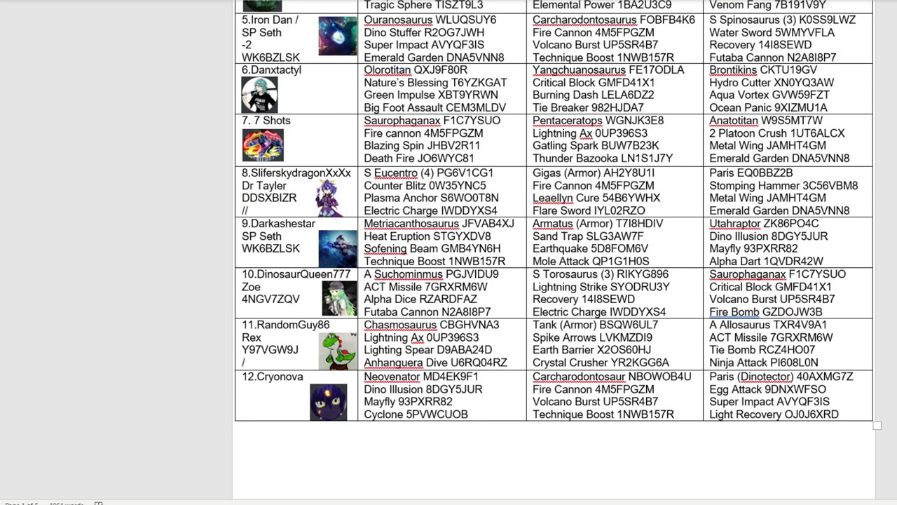
pyautogui.hotkey('alt', 'Tab')
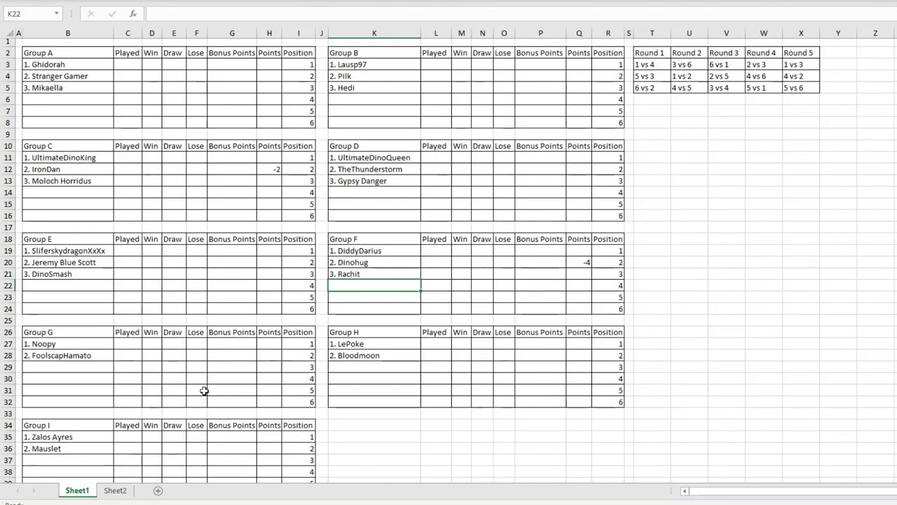
pyautogui.click(66, 367)
pyautogui.write('3')
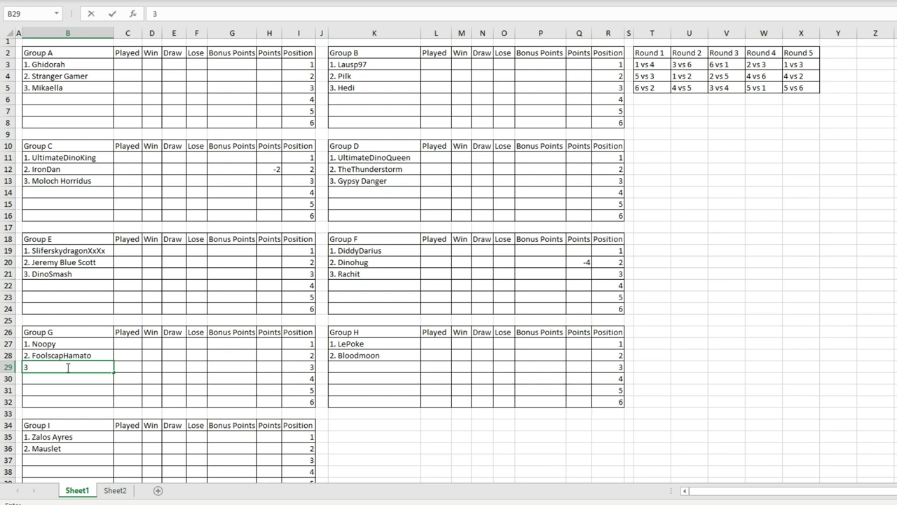
pyautogui.write('. RandomGuy86')
pyautogui.click(338, 284)
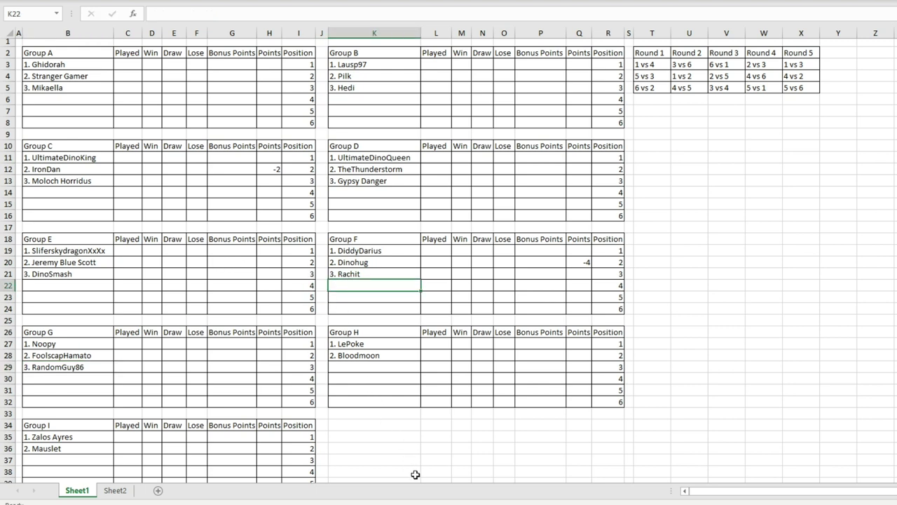
pyautogui.hotkey('alt', 'Tab')
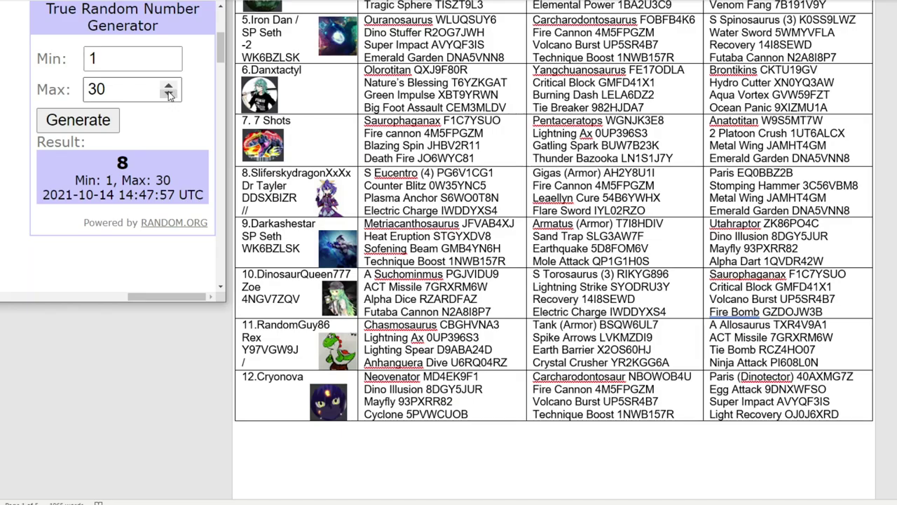
pyautogui.doubleClick(97, 89)
pyautogui.write('29')
pyautogui.click(78, 113)
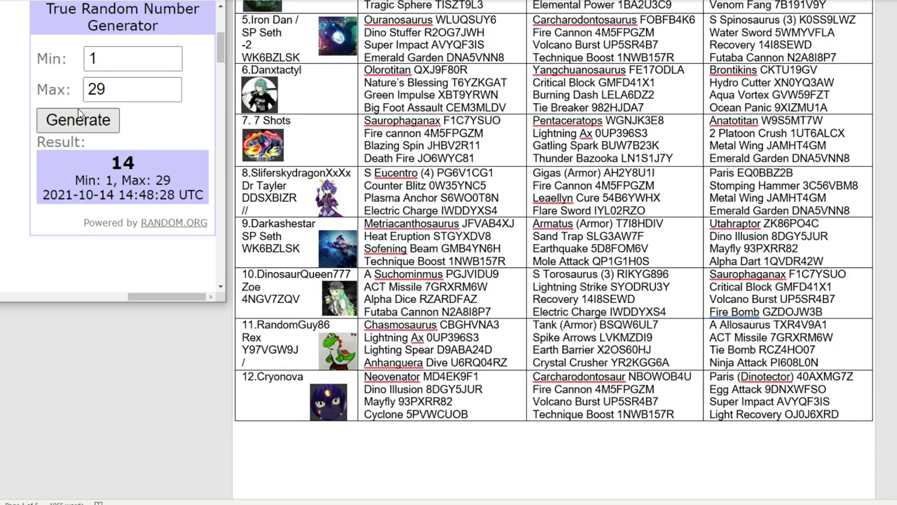
pyautogui.scroll(6, 441, 181)
pyautogui.scroll(-10, 300, 135)
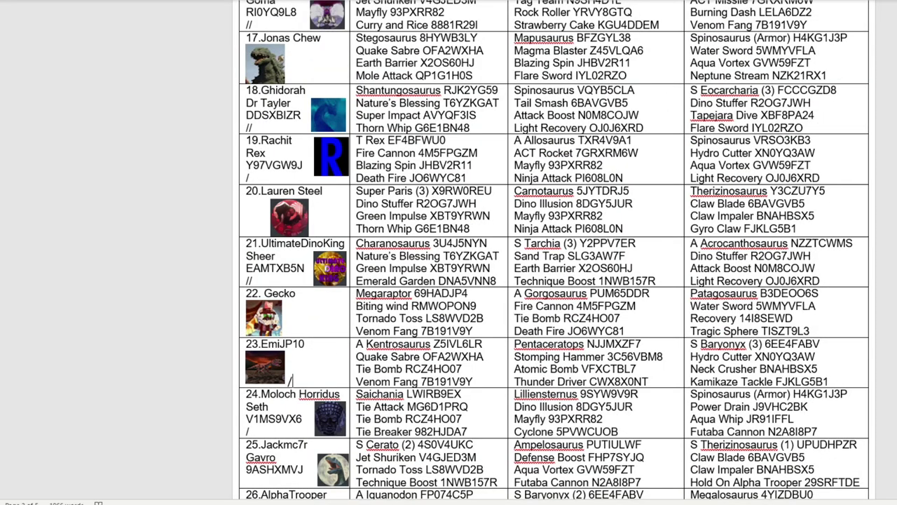
pyautogui.hotkey('alt', 'Tab')
pyautogui.scroll(-2, 320, 314)
pyautogui.click(344, 291)
pyautogui.click(344, 300)
pyautogui.write('3. emiJP10')
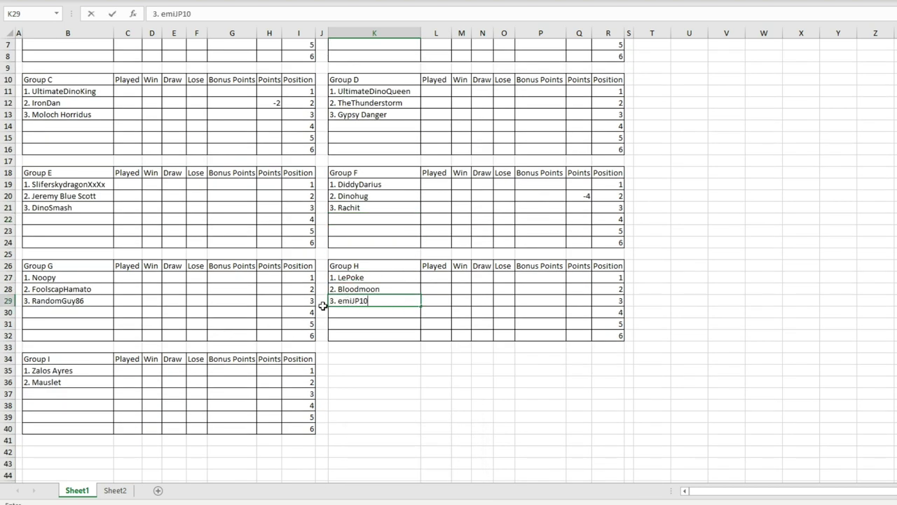
pyautogui.press('BackSpace')
pyautogui.write('E')
pyautogui.press('Return')
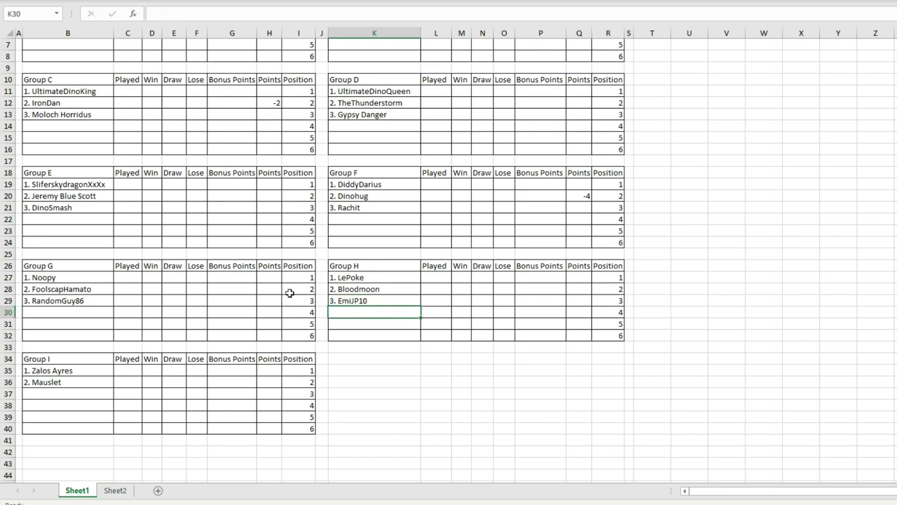
# Step: Draw a number from 1 to 28, mark Marisa Kirisame as drawn, and copy the name
pyautogui.scroll(1, 270, 289)
pyautogui.hotkey('alt', 'Tab')
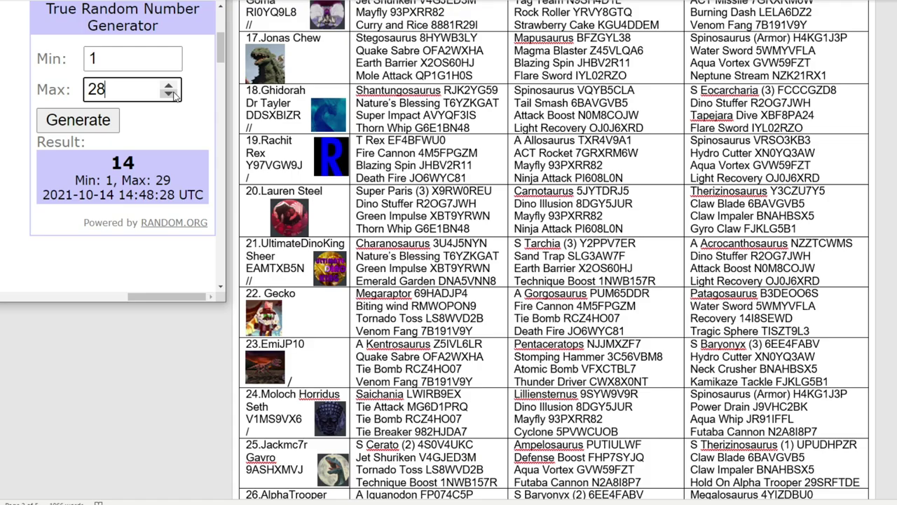
pyautogui.click(105, 118)
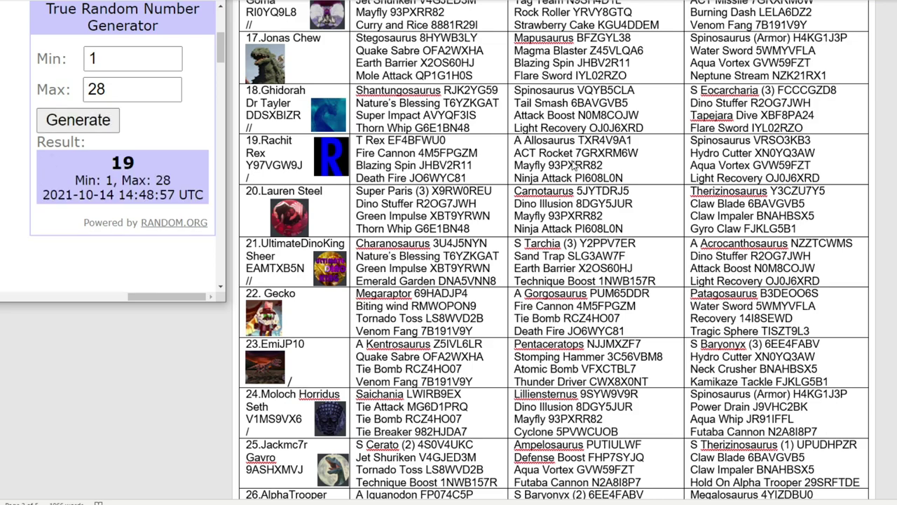
pyautogui.scroll(8, 364, 172)
pyautogui.scroll(10, 364, 172)
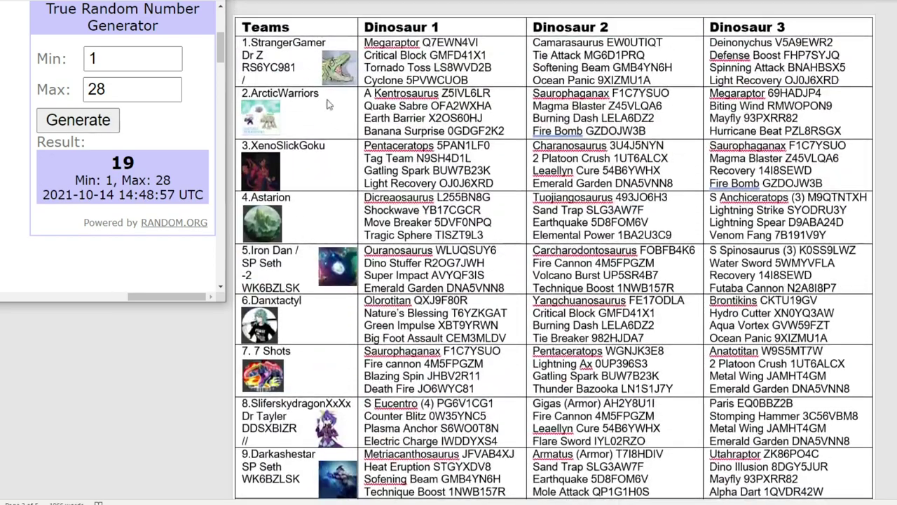
pyautogui.scroll(-20, 317, 365)
pyautogui.click(318, 365)
pyautogui.write('/')
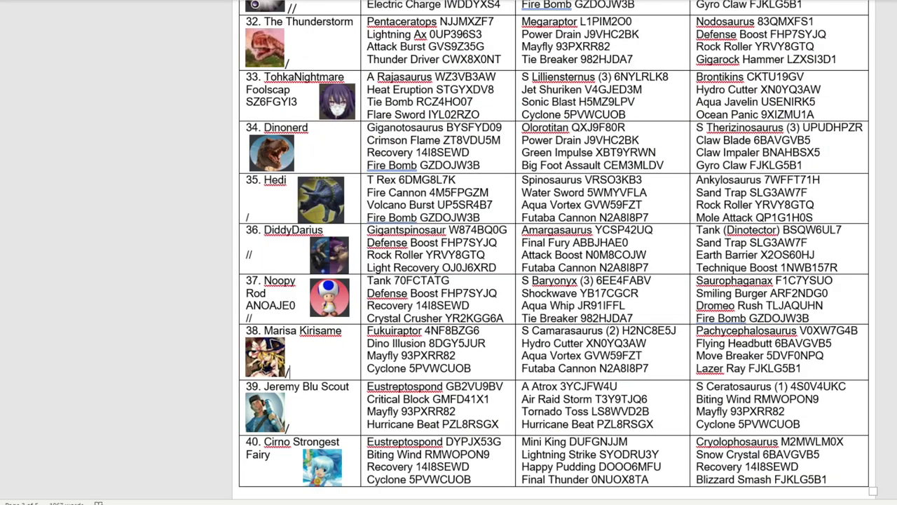
pyautogui.moveTo(354, 335); pyautogui.dragTo(264, 330)
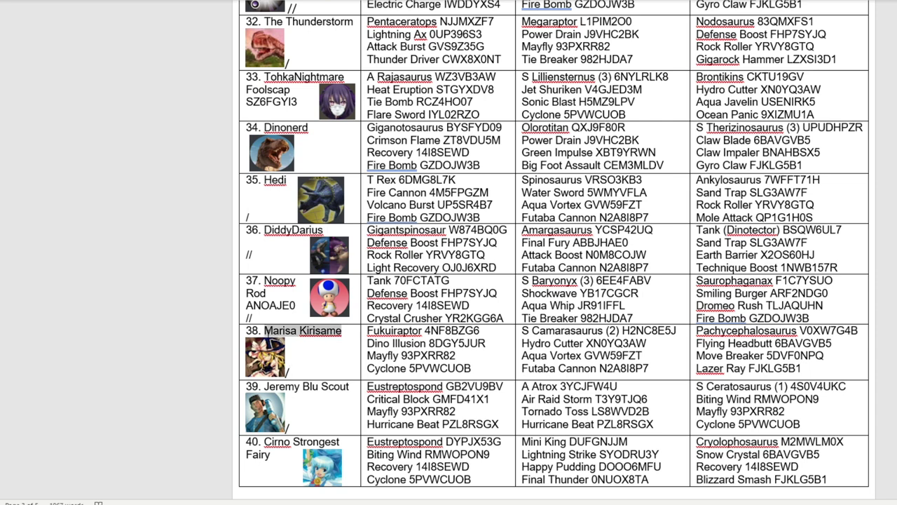
pyautogui.rightClick(303, 335)
pyautogui.click(349, 89)
# Step: Paste Marisa Kirisame into Group I's third team slot
pyautogui.hotkey('alt', 'Tab')
pyautogui.click(91, 427)
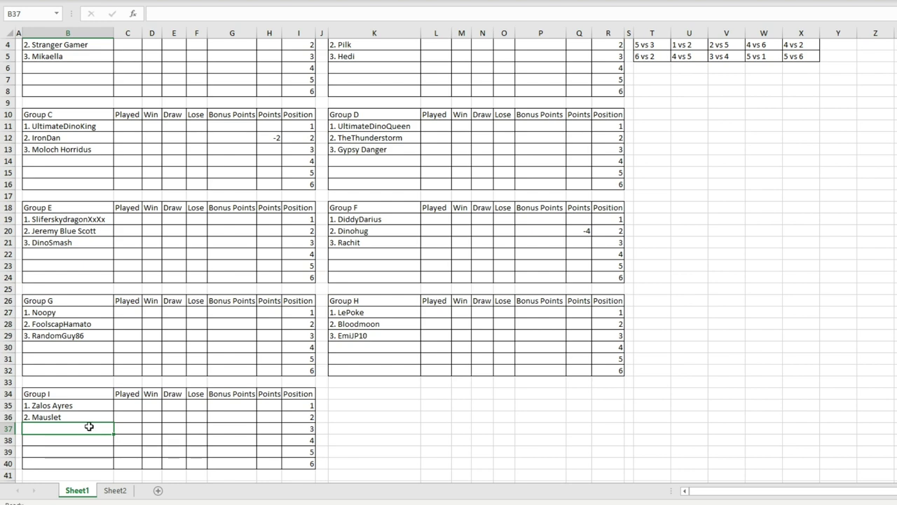
pyautogui.write('3. Marisa Kirisame')
pyautogui.scroll(1, 322, 280)
pyautogui.click(98, 108)
pyautogui.hotkey('alt', 'Tab')
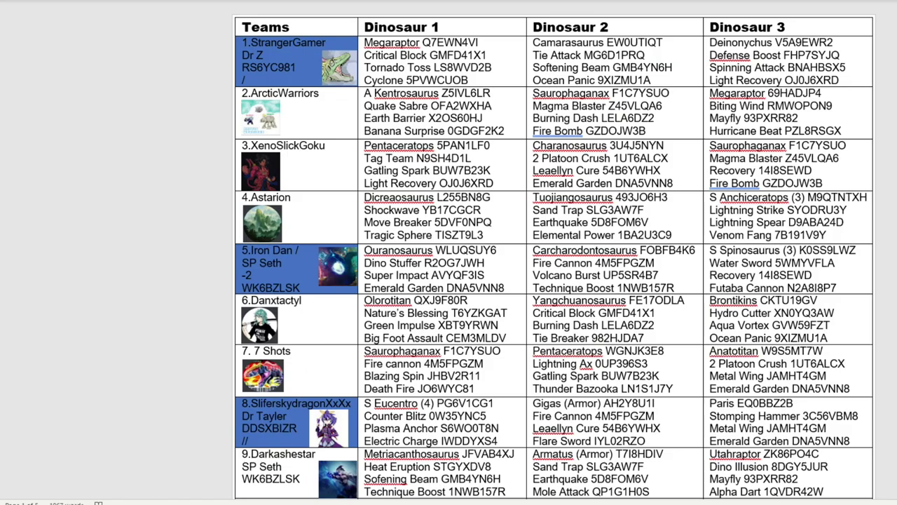
pyautogui.hotkey('alt', 'Tab')
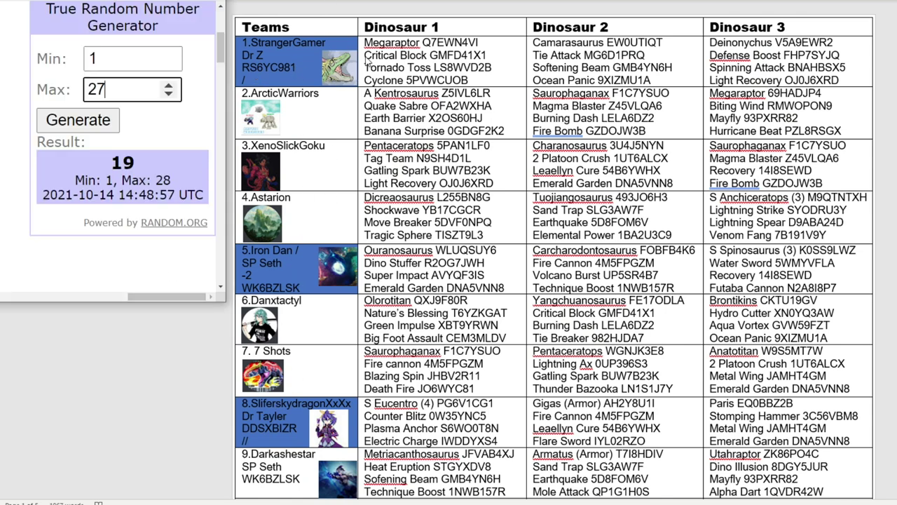
# Step: Draw a number from 1 to 27, copy Cirno Strongest Fairy, and enter '4. Cirno Strongest Fairy' in Group A
pyautogui.hotkey('alt', 'Tab')
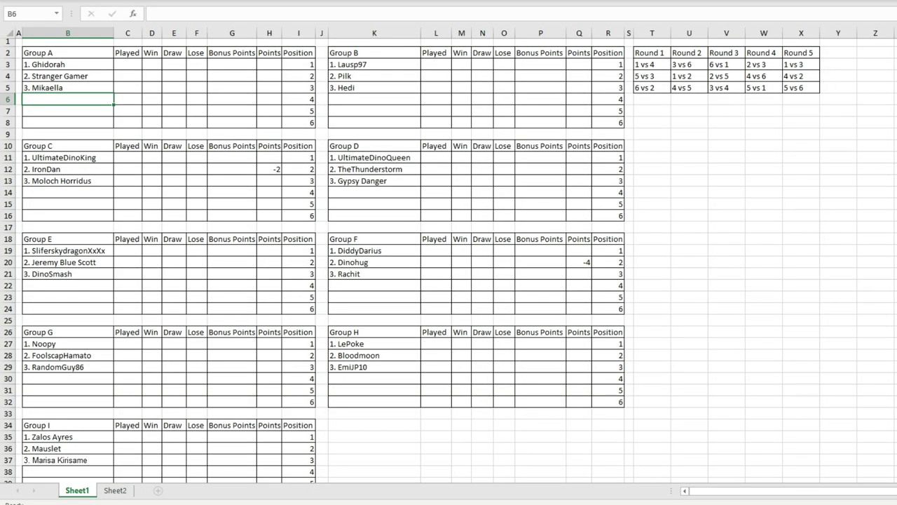
pyautogui.hotkey('alt', 'Tab')
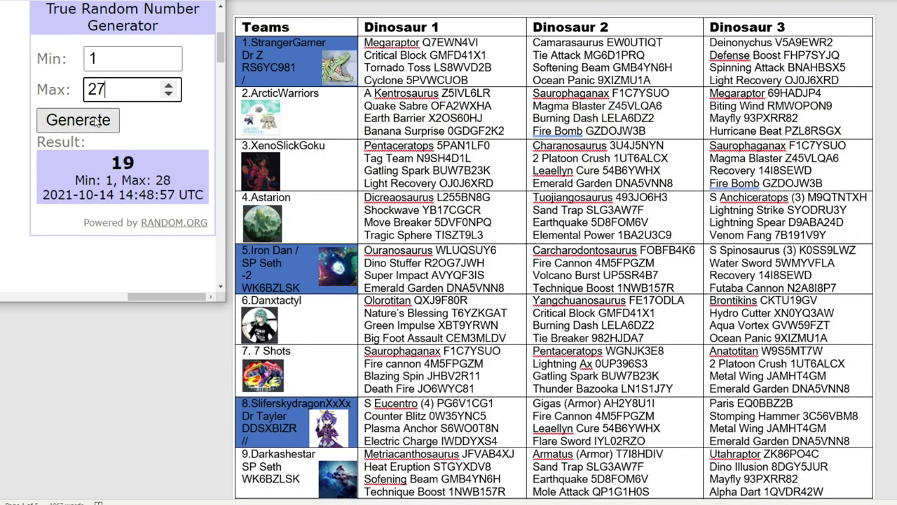
pyautogui.click(97, 122)
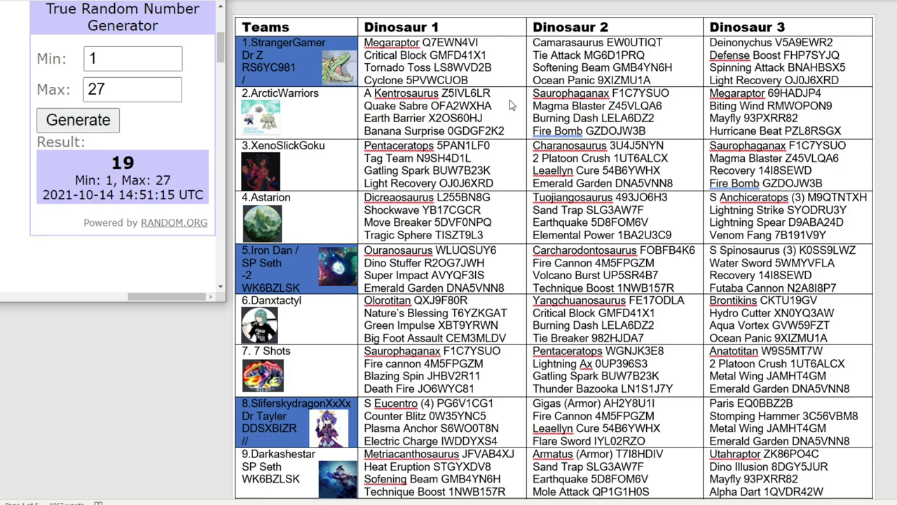
pyautogui.scroll(-20, 295, 128)
pyautogui.click(286, 225)
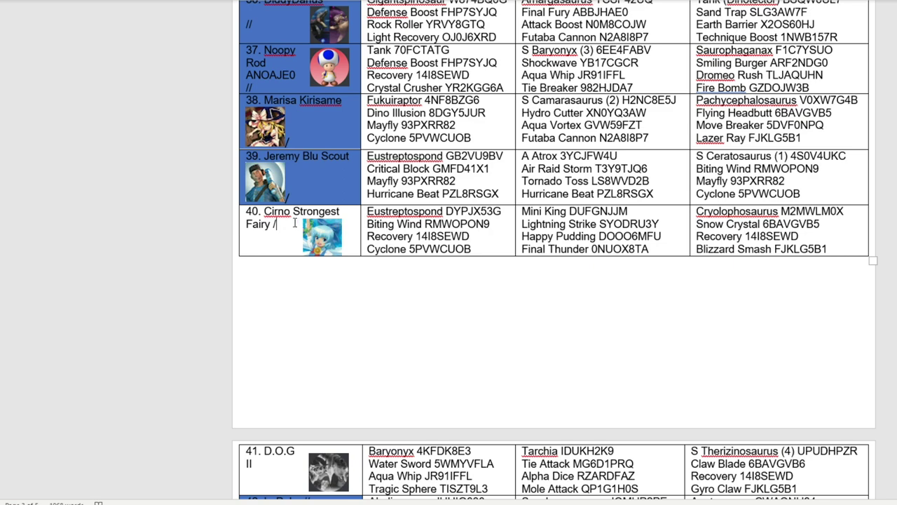
pyautogui.moveTo(265, 214); pyautogui.dragTo(271, 225)
pyautogui.rightClick(271, 223)
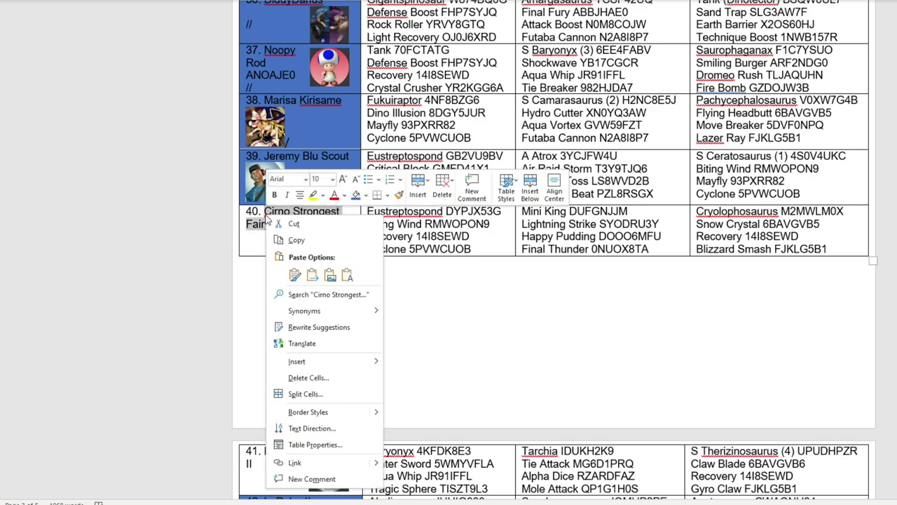
pyautogui.click(297, 239)
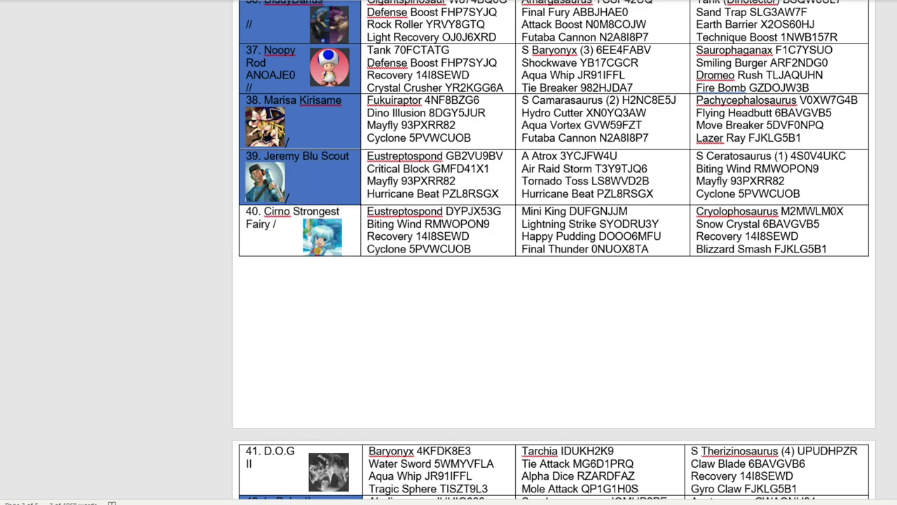
pyautogui.hotkey('alt', 'Tab')
pyautogui.write('4.')
pyautogui.hotkey('ctrl', 'v')
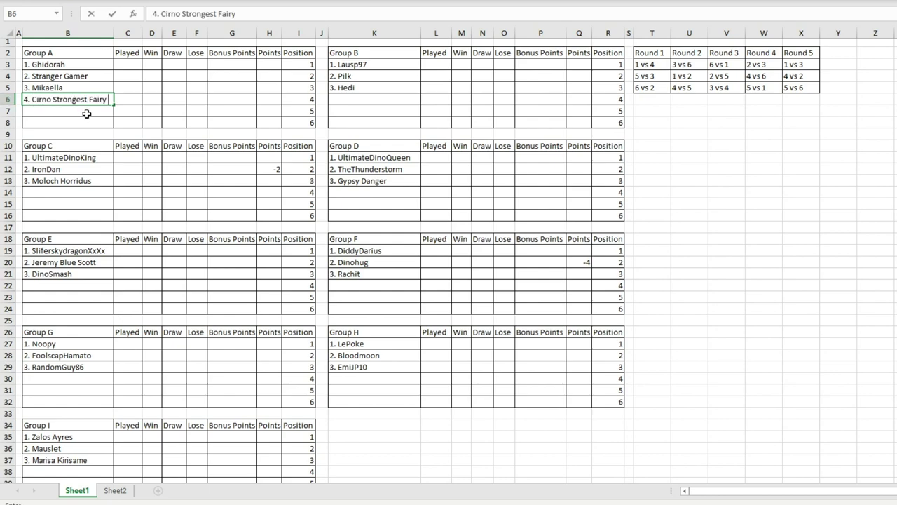
pyautogui.press('Return')
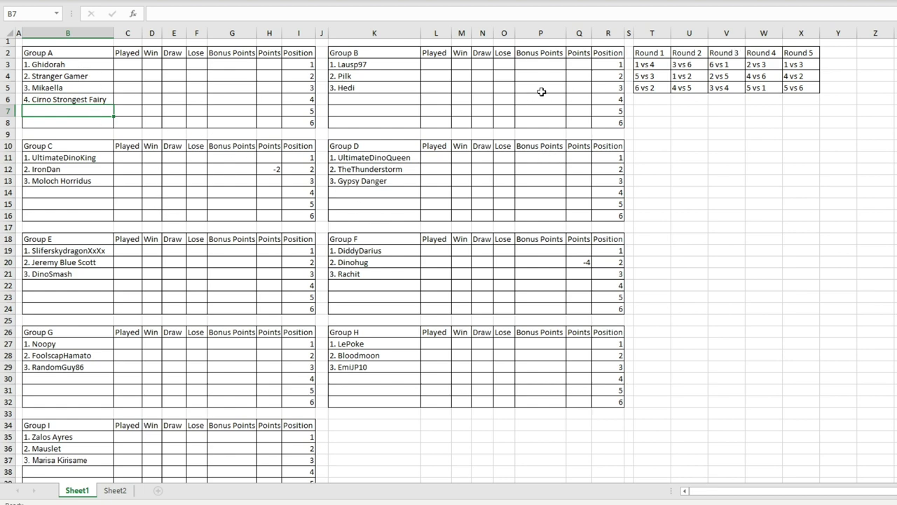
pyautogui.click(76, 67)
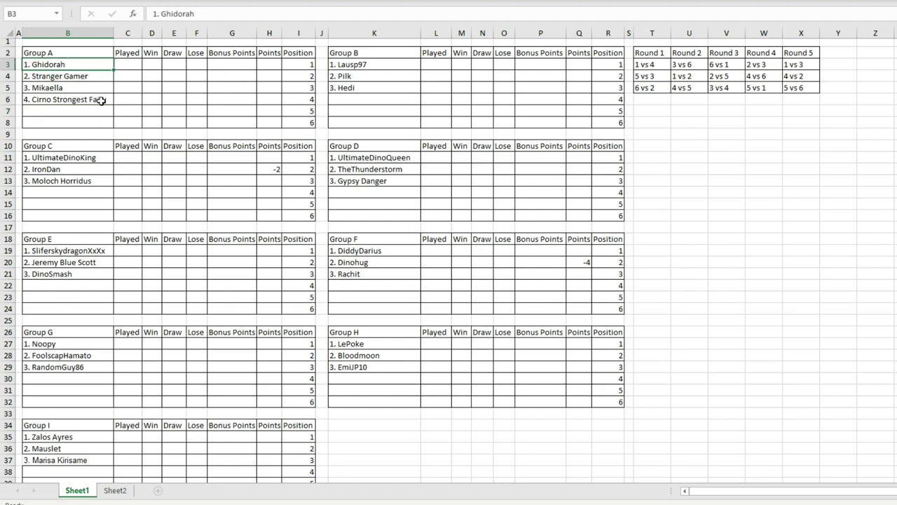
pyautogui.click(84, 101)
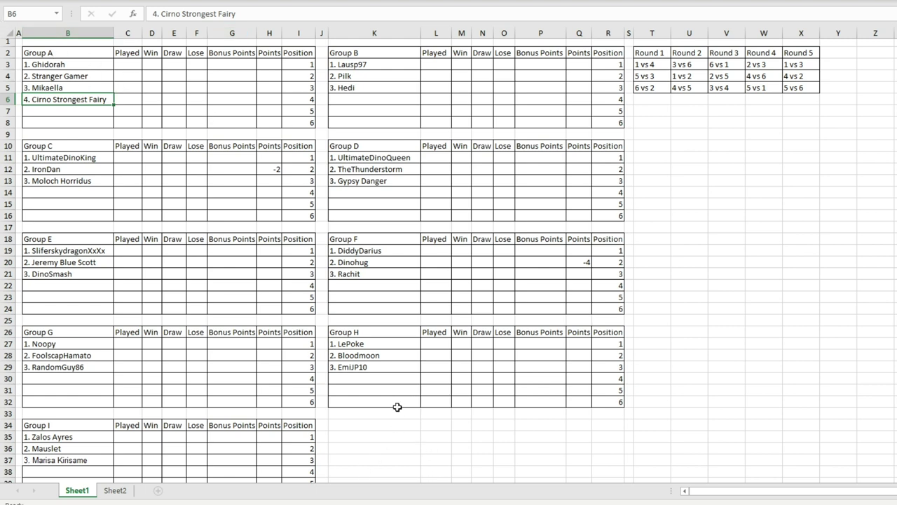
# Step: Shade Cirno Strongest Fairy's cell blue in the Word team list
pyautogui.hotkey('alt', 'Tab')
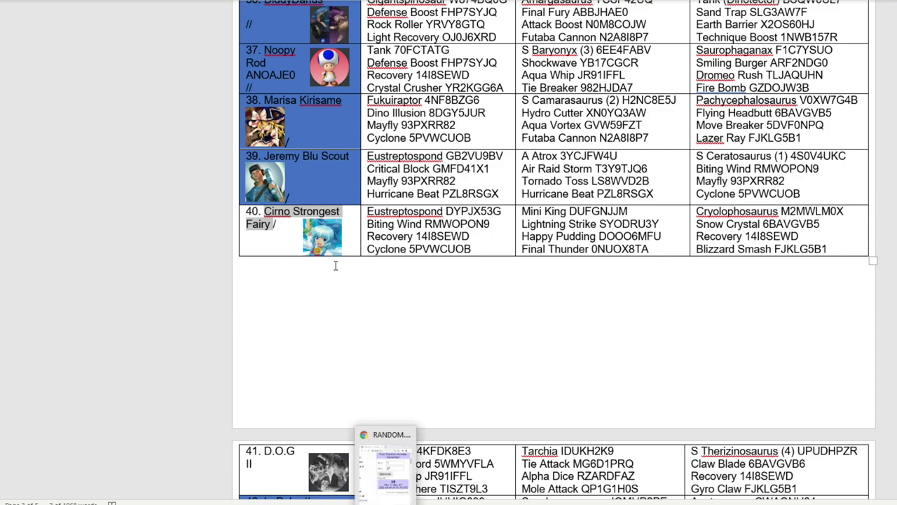
pyautogui.rightClick(289, 245)
pyautogui.click(376, 223)
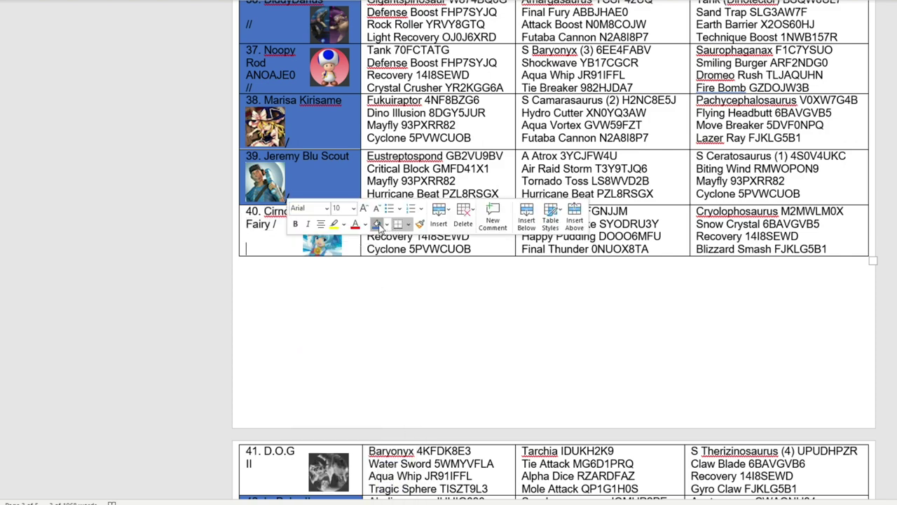
# Step: Draw a random number from 1 to 26 and find the drawn team, Dinohunter, in the list
pyautogui.hotkey('alt', 'Tab')
pyautogui.click(168, 92)
pyautogui.click(78, 120)
pyautogui.scroll(1, 317, 173)
pyautogui.scroll(20, 317, 174)
pyautogui.scroll(10, 329, 122)
pyautogui.scroll(-12, 295, 198)
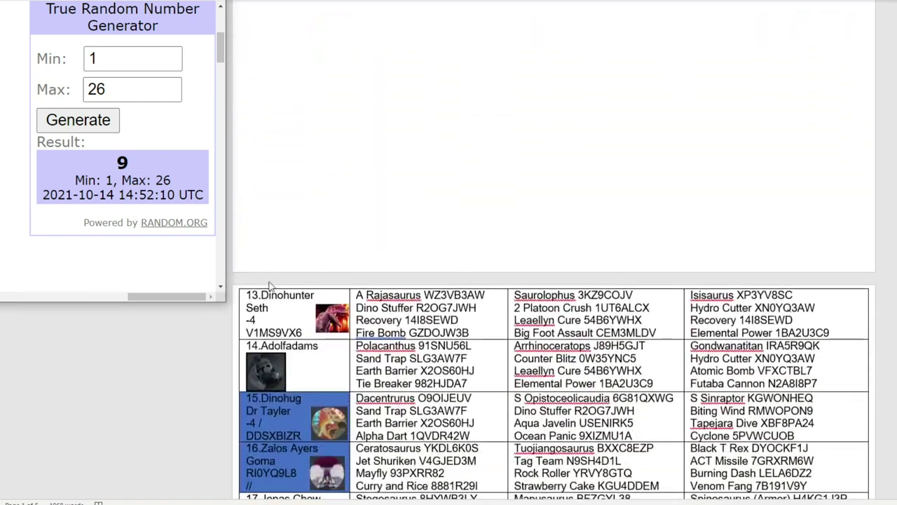
pyautogui.click(289, 316)
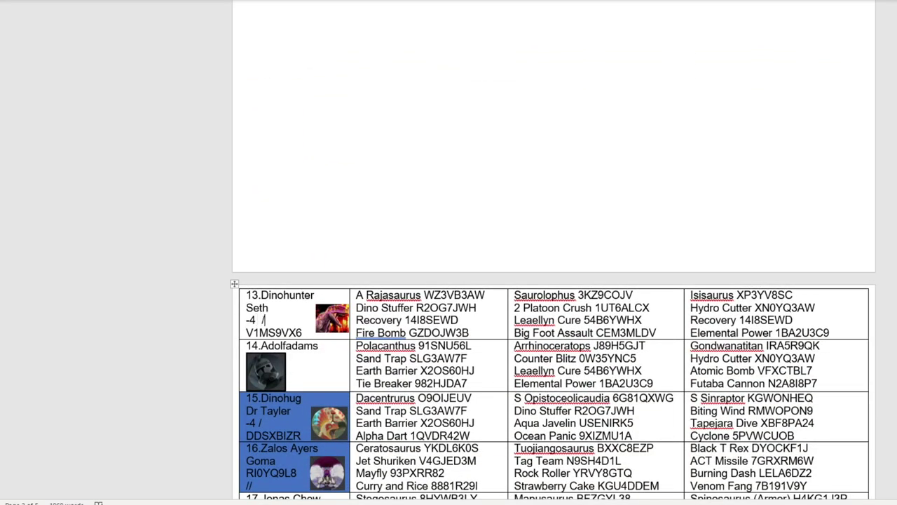
# Step: Enter 4. Dinohunter in Group B's K6 with -4 points in Q6
pyautogui.hotkey('alt', 'Tab')
pyautogui.click(362, 101)
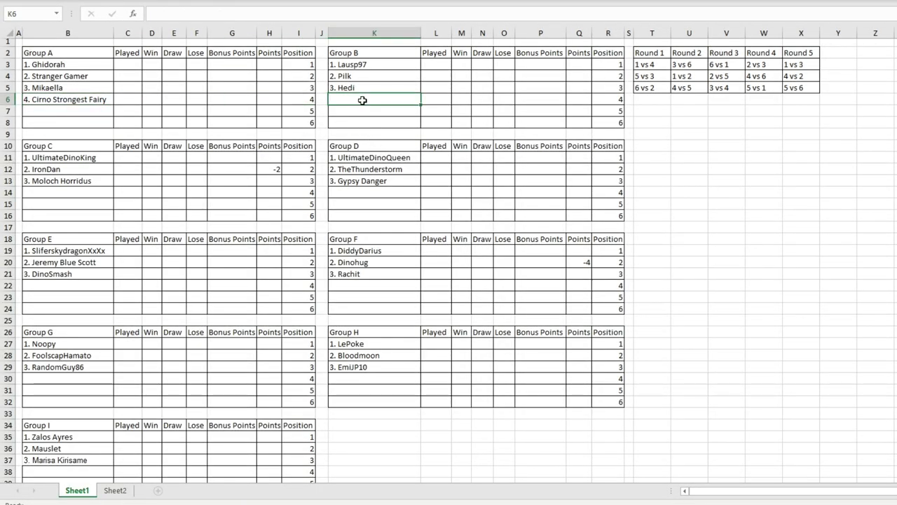
pyautogui.hotkey('ctrl', 'v')
pyautogui.click(586, 100)
pyautogui.write('-4')
pyautogui.click(505, 122)
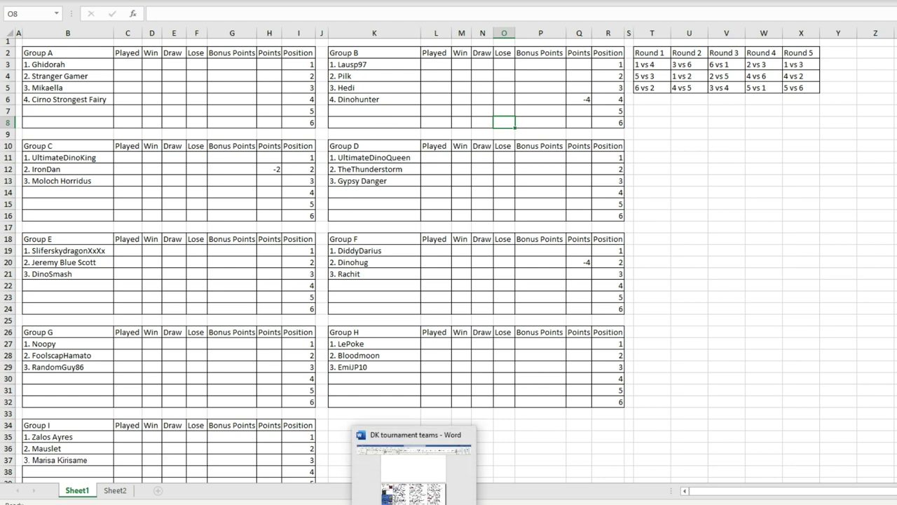
# Step: Shade team 13 Dinohunter's cell blue in Word to mark it drawn
pyautogui.click(414, 491)
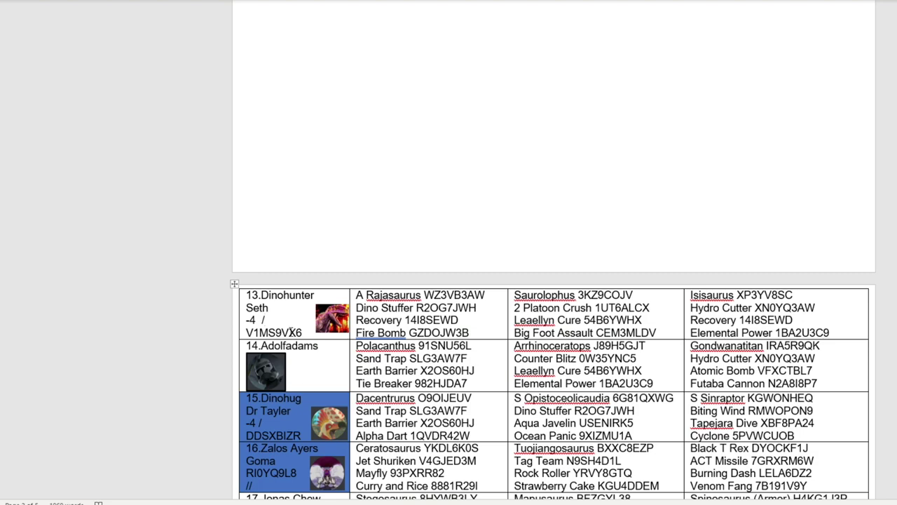
pyautogui.rightClick(290, 330)
pyautogui.click(384, 357)
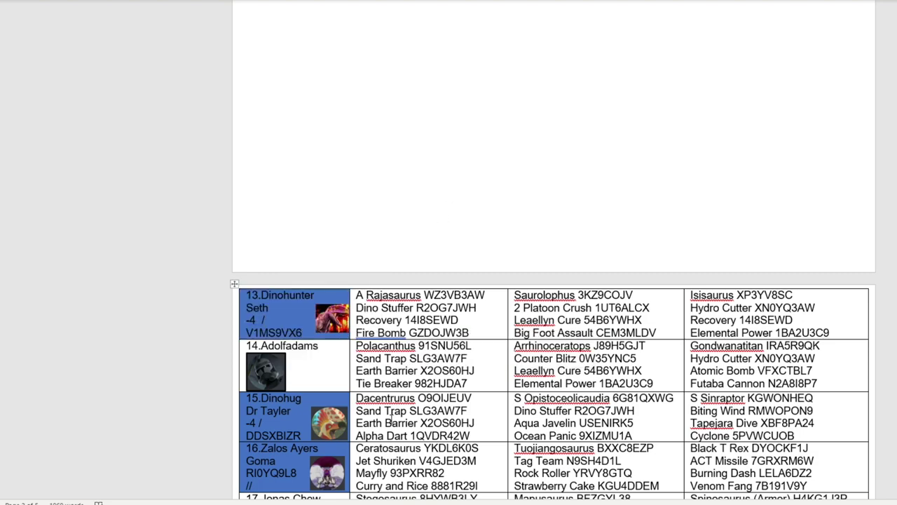
# Step: Draw a new random number from 1 to 25 and scan the team list
pyautogui.hotkey('alt', 'Tab')
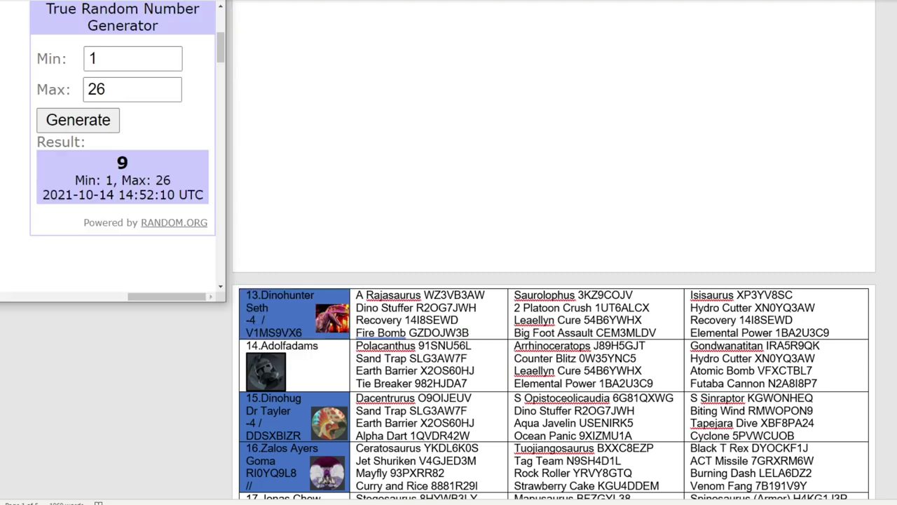
pyautogui.click(174, 97)
pyautogui.click(106, 122)
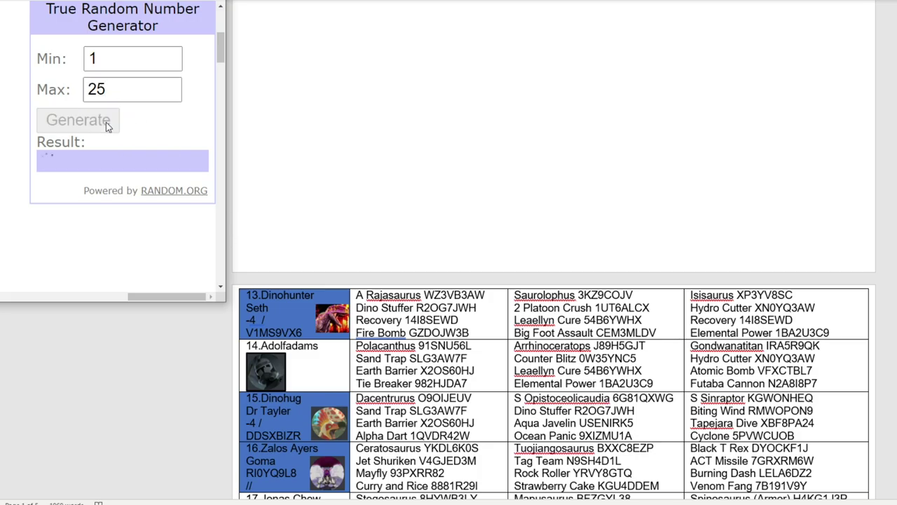
pyautogui.scroll(-15, 376, 160)
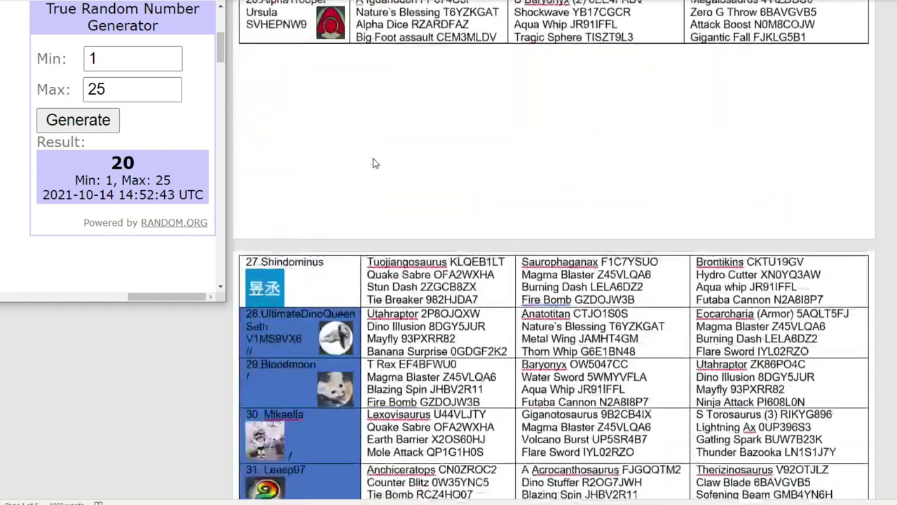
pyautogui.scroll(-10, 376, 159)
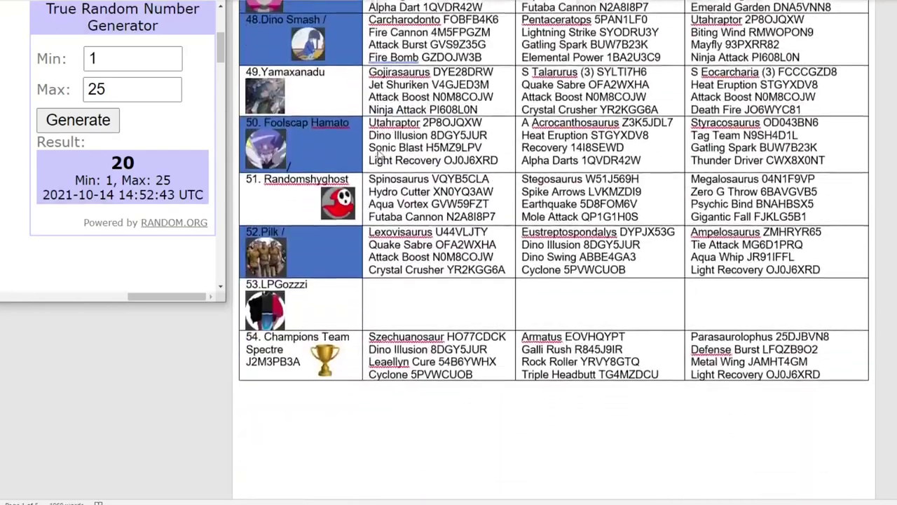
pyautogui.scroll(4, 307, 198)
pyautogui.scroll(1, 307, 199)
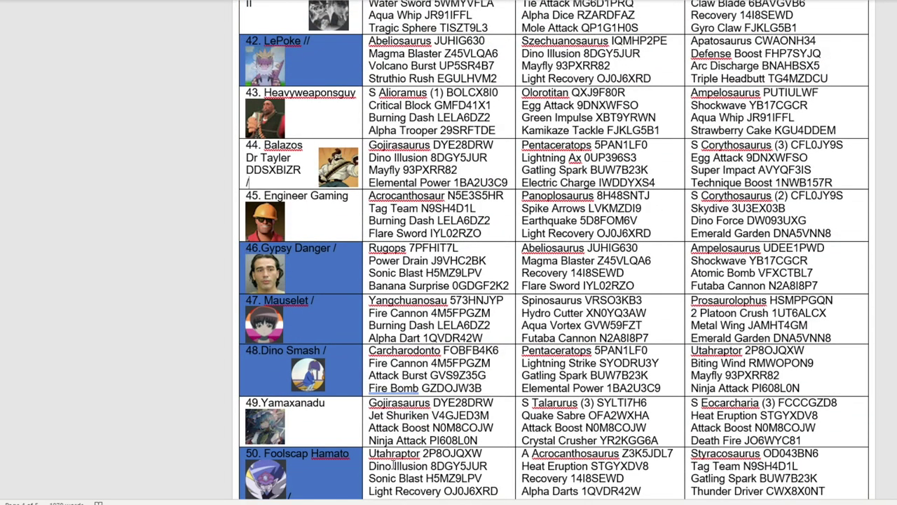
# Step: Back in Excel, review cells B14, B11 and the Dinohunter entry in K6
pyautogui.hotkey('alt', 'Tab')
pyautogui.doubleClick(79, 193)
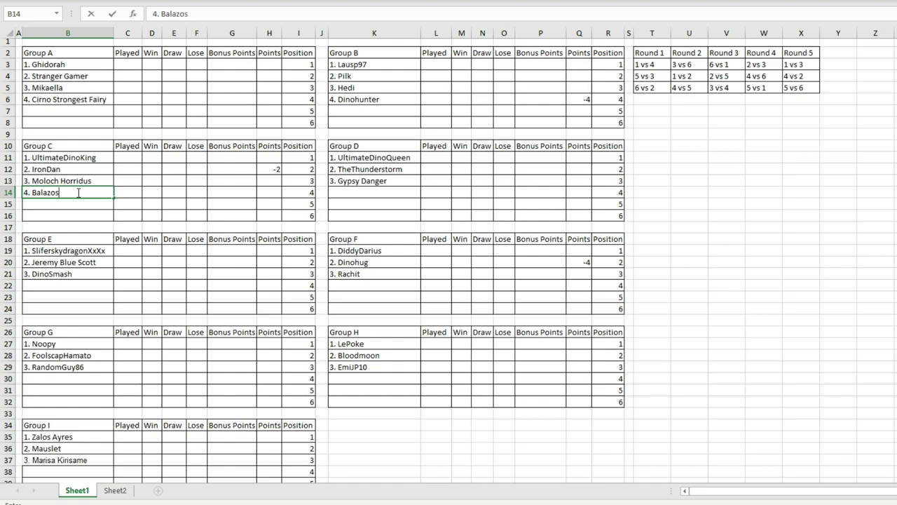
pyautogui.click(92, 155)
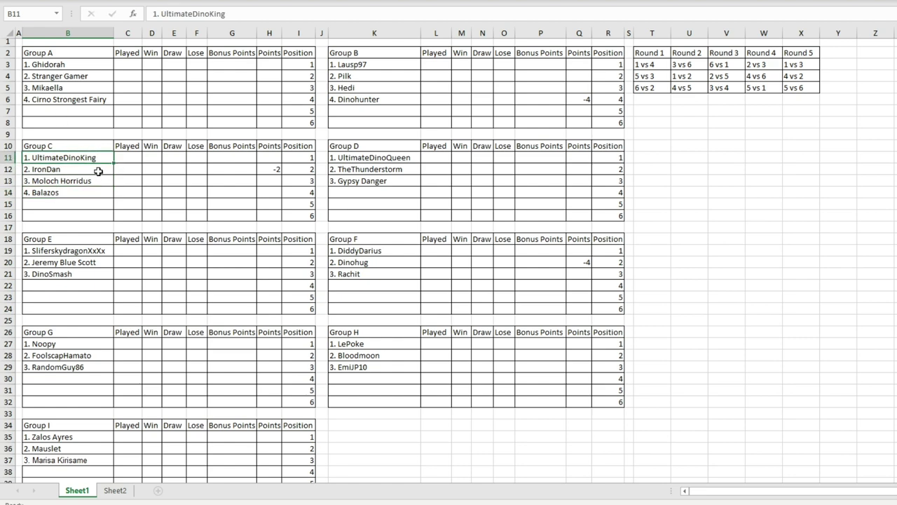
pyautogui.click(395, 96)
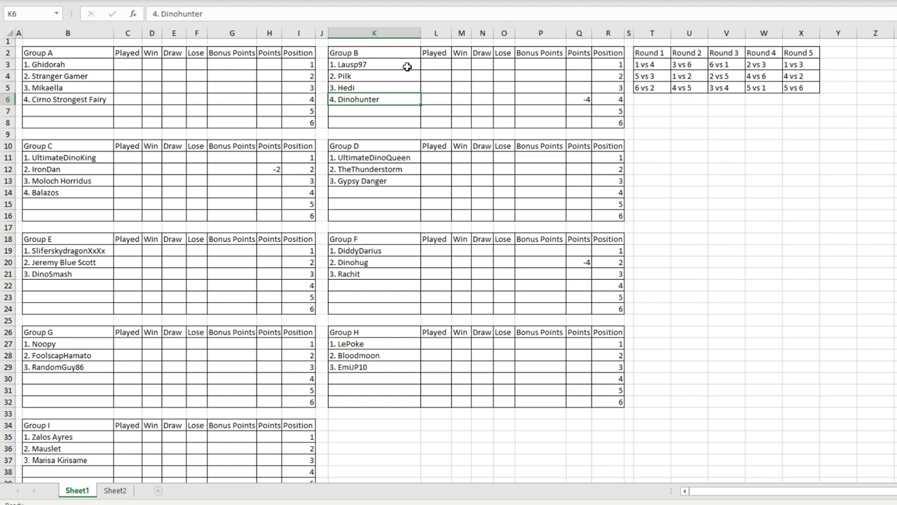
# Step: With K14 selected, draw a random number from 1 to 24
pyautogui.click(360, 192)
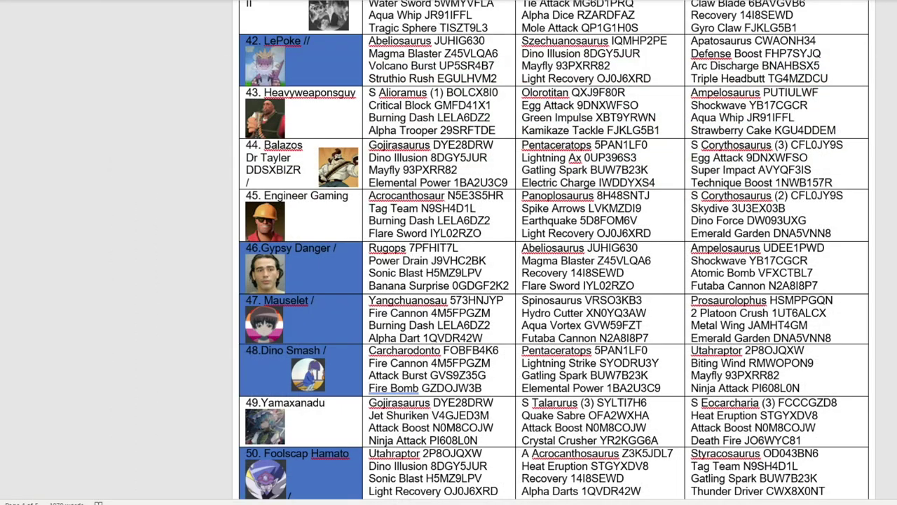
pyautogui.hotkey('alt', 'Tab')
pyautogui.click(169, 93)
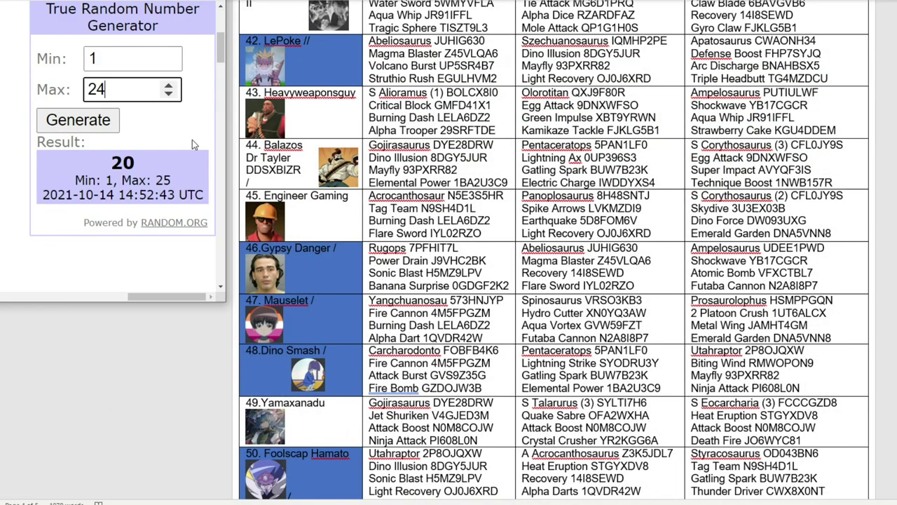
pyautogui.click(102, 131)
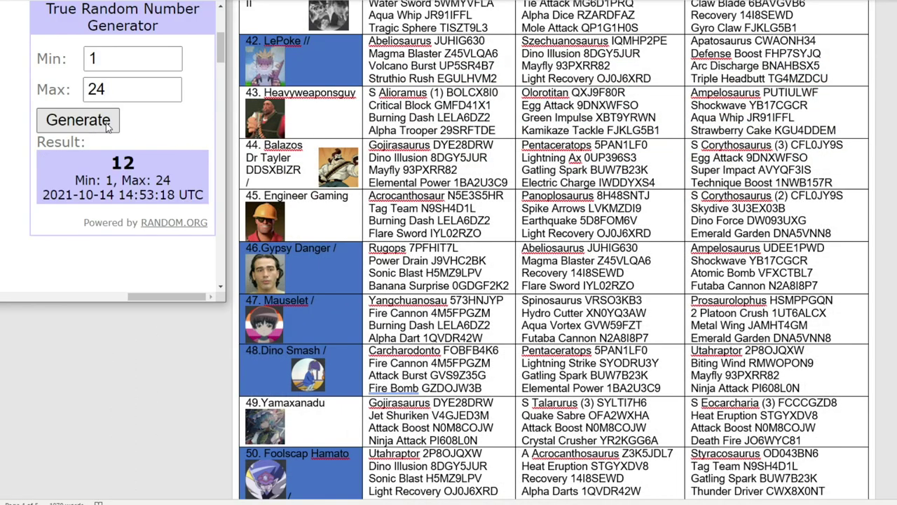
pyautogui.scroll(12, 387, 141)
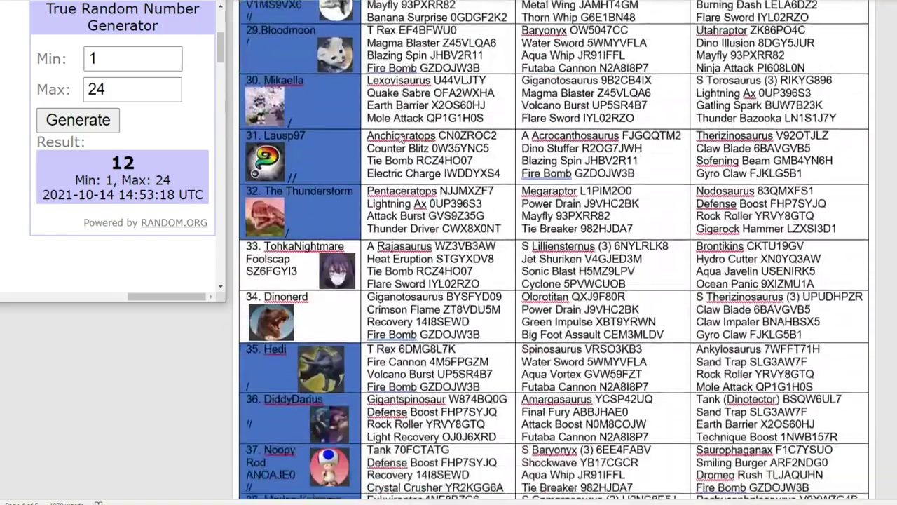
pyautogui.scroll(-7, 387, 140)
pyautogui.scroll(-5, 387, 141)
# Step: Count down the unshaded teams in the Word list to reach Gecko
pyautogui.rightClick(282, 178)
pyautogui.click(265, 183)
pyautogui.rightClick(265, 183)
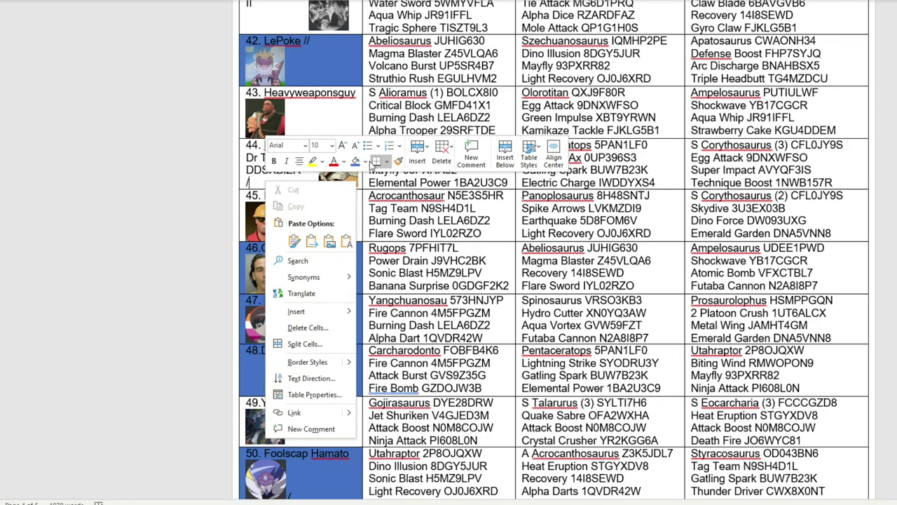
pyautogui.press('Escape')
pyautogui.scroll(20, 353, 233)
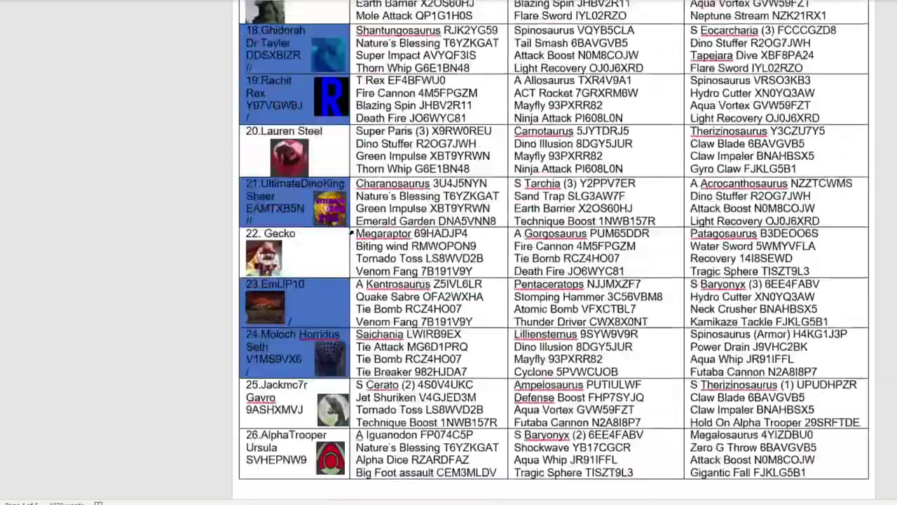
pyautogui.scroll(18, 353, 233)
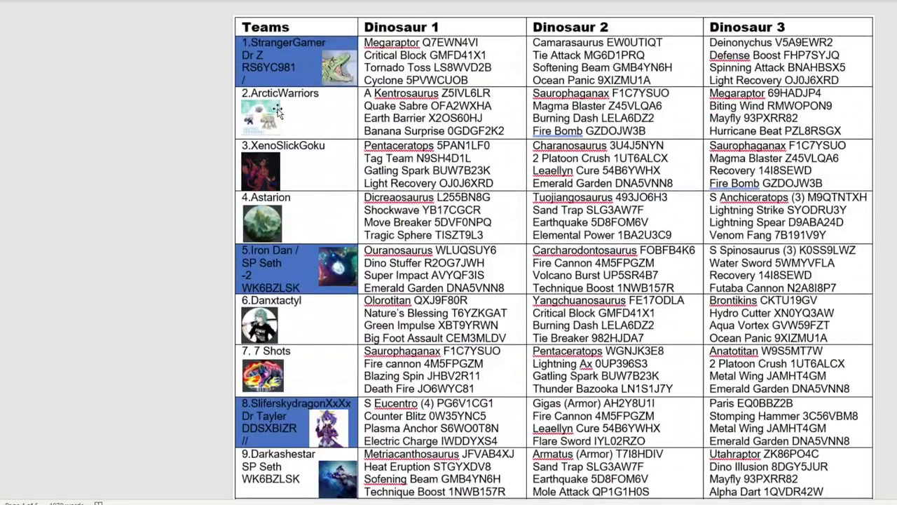
pyautogui.scroll(-20, 278, 112)
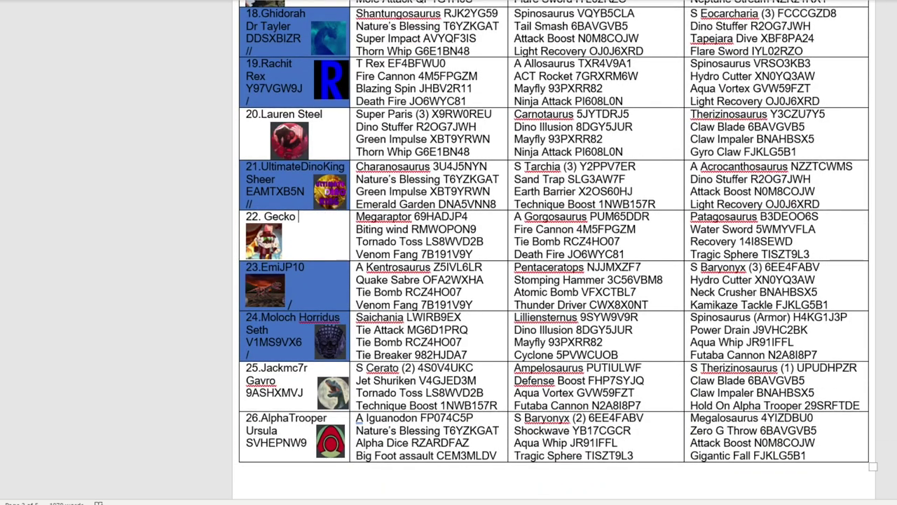
# Step: Enter 4. Gecko as Group D's fourth team in K14
pyautogui.hotkey('alt', 'Tab')
pyautogui.write('4. Gecko')
pyautogui.press('Return')
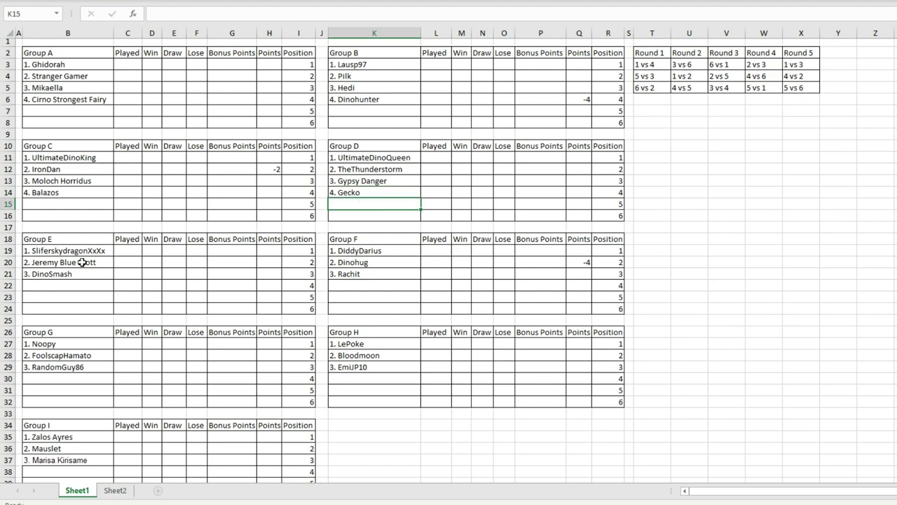
pyautogui.click(59, 286)
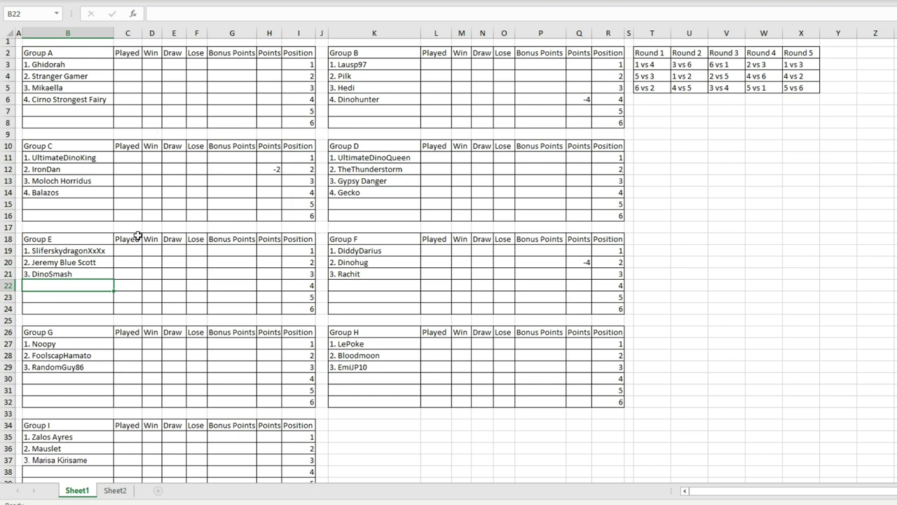
# Step: Draw a random number from 1 to 23, which gives 2
pyautogui.hotkey('alt', 'Tab')
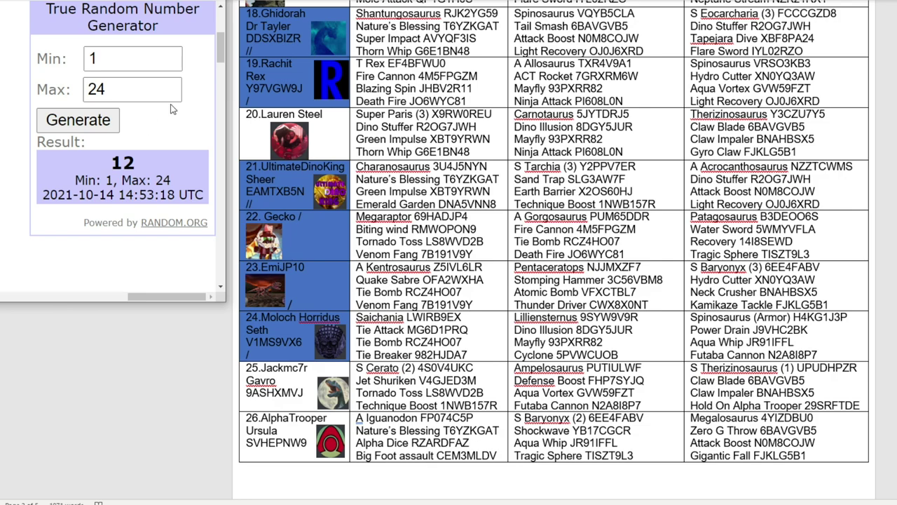
pyautogui.click(168, 94)
pyautogui.click(99, 128)
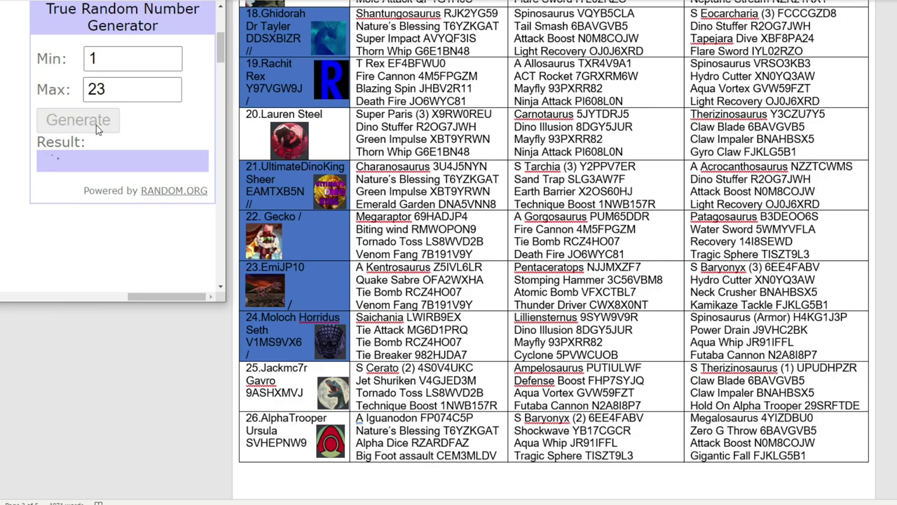
pyautogui.scroll(7, 255, 134)
pyautogui.scroll(10, 254, 131)
# Step: Copy XenoSlickGoku from Word and enter it as 4. XenoSlickGoku in B22
pyautogui.click(345, 148)
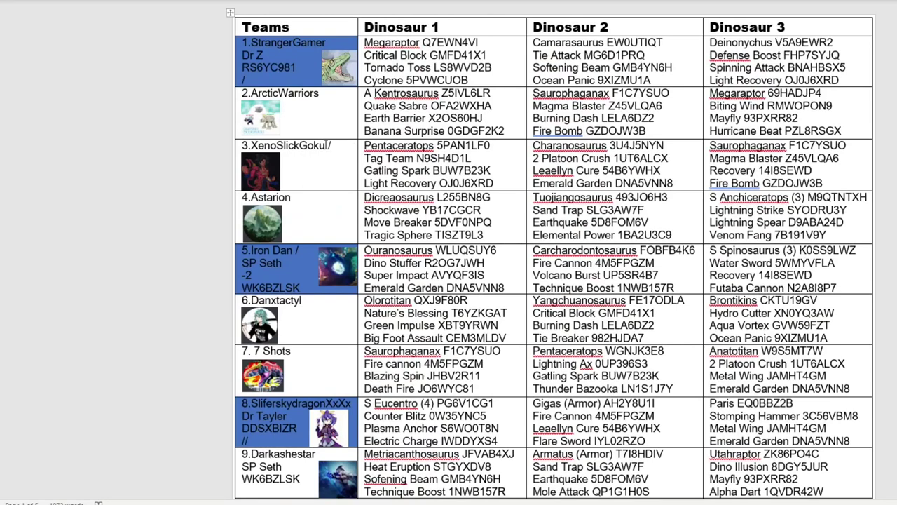
pyautogui.moveTo(326, 145); pyautogui.dragTo(251, 145)
pyautogui.rightClick(252, 146)
pyautogui.click(340, 178)
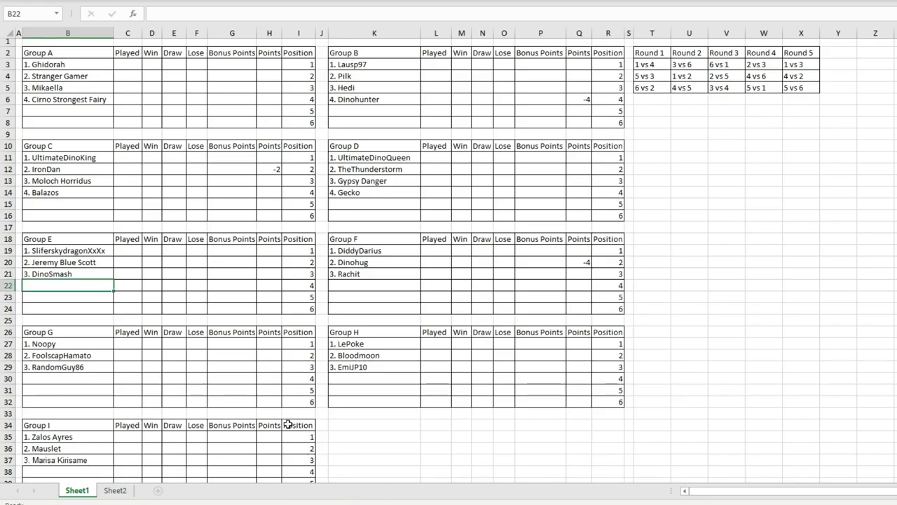
pyautogui.hotkey('alt', 'Tab')
pyautogui.doubleClick(68, 285)
pyautogui.hotkey('ctrl', 'v')
pyautogui.press('Return')
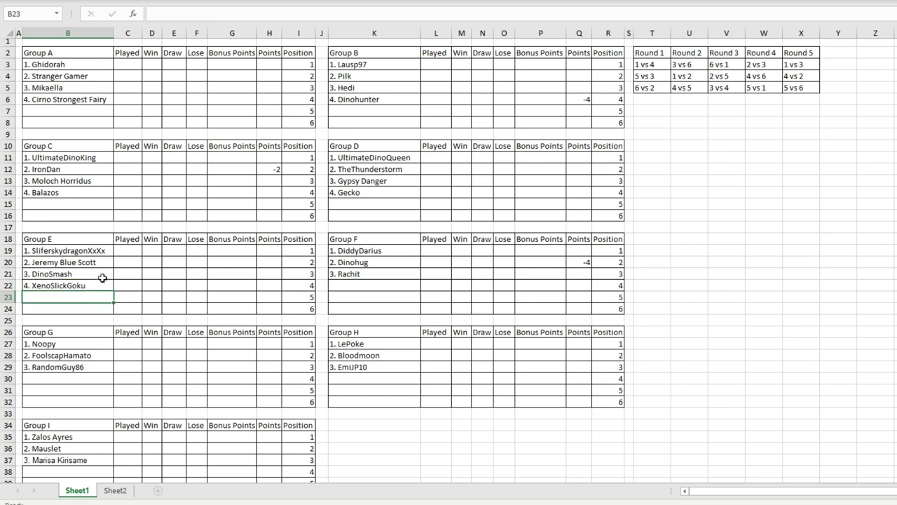
# Step: Draw a number from 1 to 22 and shade the ArcticWarriors cell blue in Word
pyautogui.hotkey('alt', 'Tab')
pyautogui.click(116, 113)
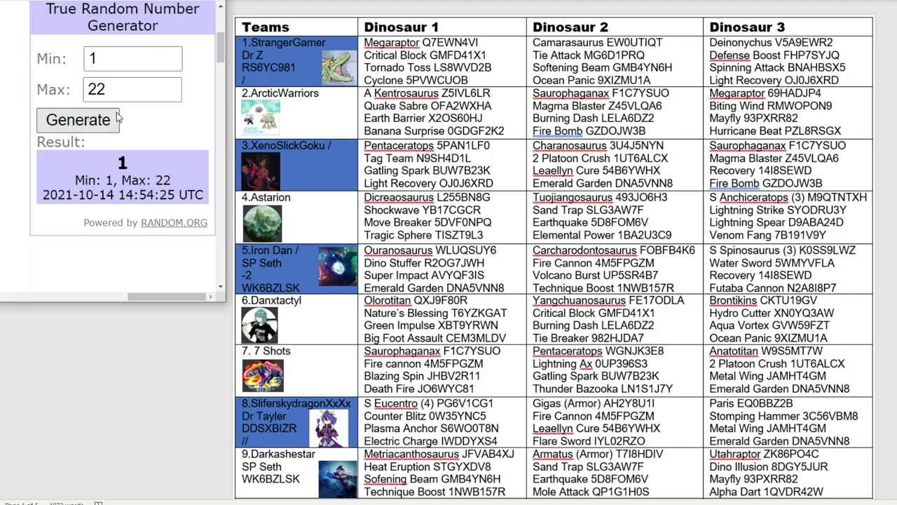
pyautogui.click(329, 90)
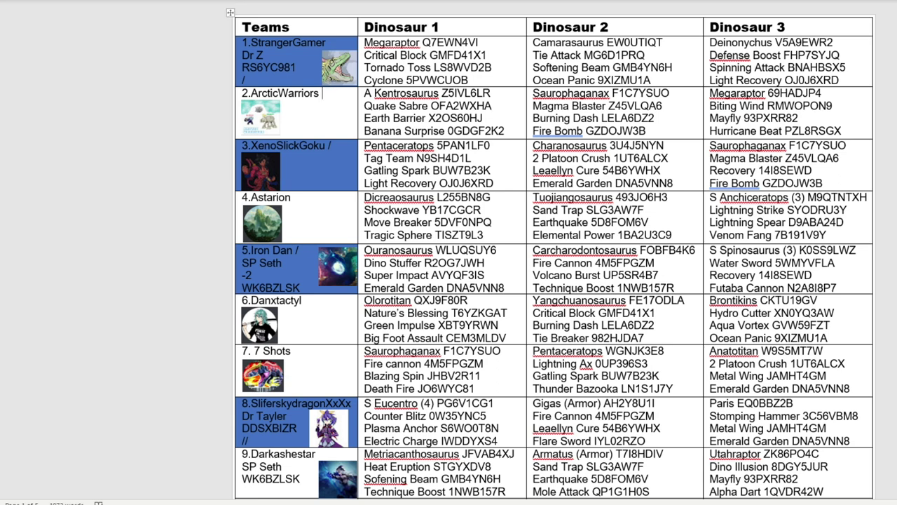
pyautogui.rightClick(326, 110)
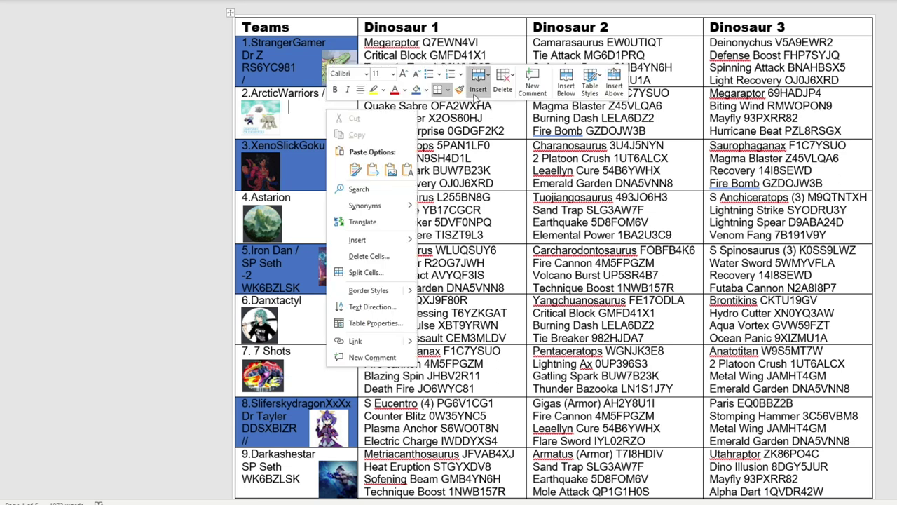
pyautogui.click(416, 89)
# Step: Enter 4. Arctic Warriors as Group F's fourth team in K22
pyautogui.moveTo(442, 504)
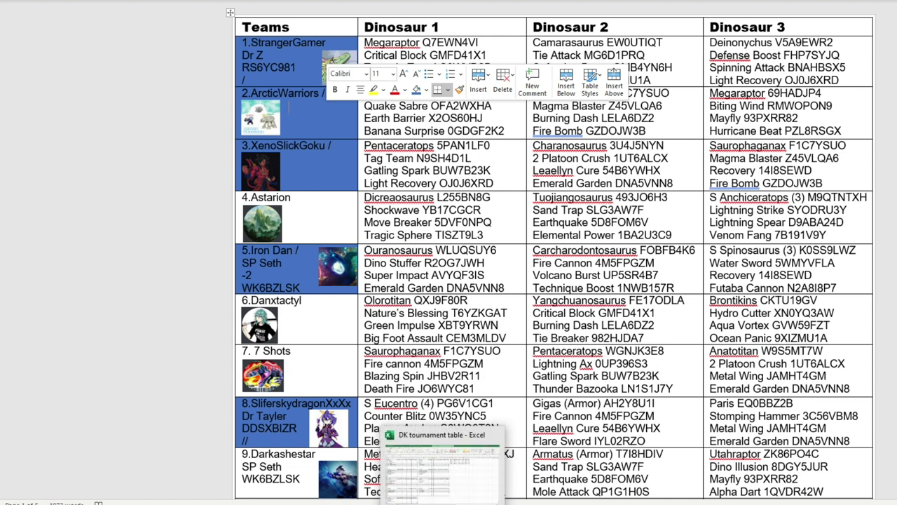
pyautogui.click(441, 463)
pyautogui.click(347, 286)
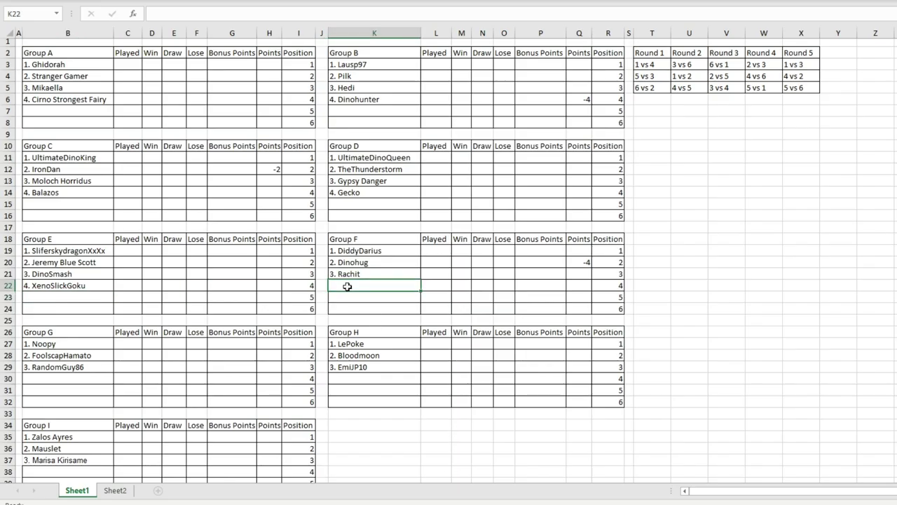
pyautogui.write('4.')
pyautogui.hotkey('ctrl', 'v')
pyautogui.press('BackSpace')
pyautogui.press('BackSpace')
pyautogui.press('BackSpace')
pyautogui.press('BackSpace')
pyautogui.press('BackSpace')
pyautogui.press('BackSpace')
pyautogui.press('BackSpace')
pyautogui.press('BackSpace')
pyautogui.write('Warriors')
pyautogui.click(366, 302)
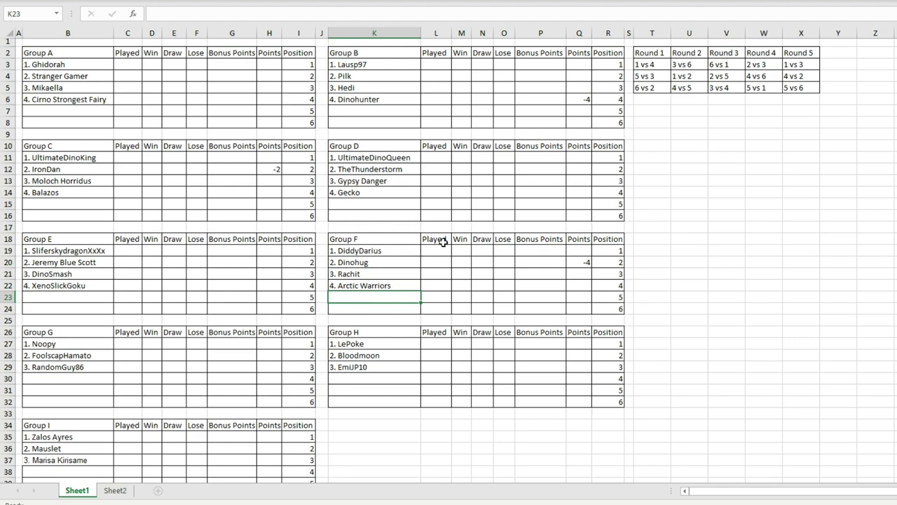
# Step: Select the Dinohug row K20:Q20 and Group F's names K19:K23, then deselect
pyautogui.moveTo(396, 262); pyautogui.dragTo(573, 263)
pyautogui.moveTo(372, 251); pyautogui.dragTo(372, 296)
pyautogui.click(424, 286)
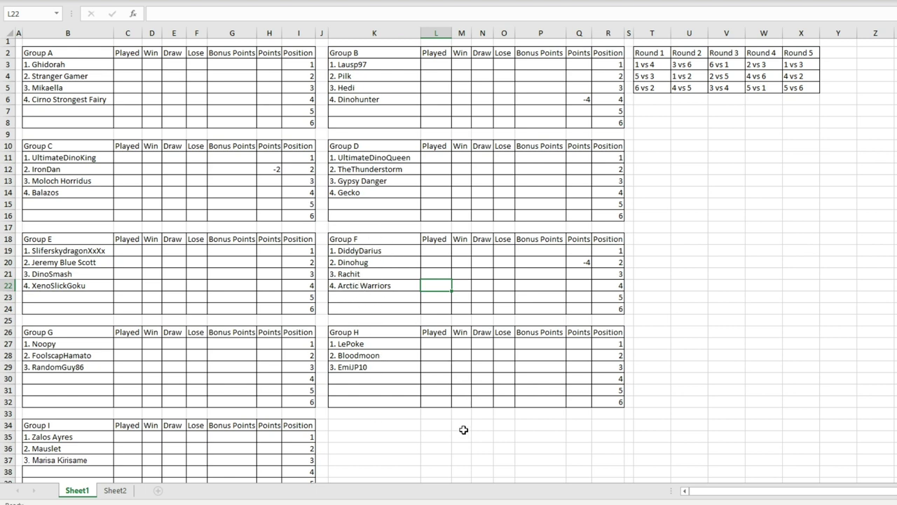
pyautogui.click(93, 122)
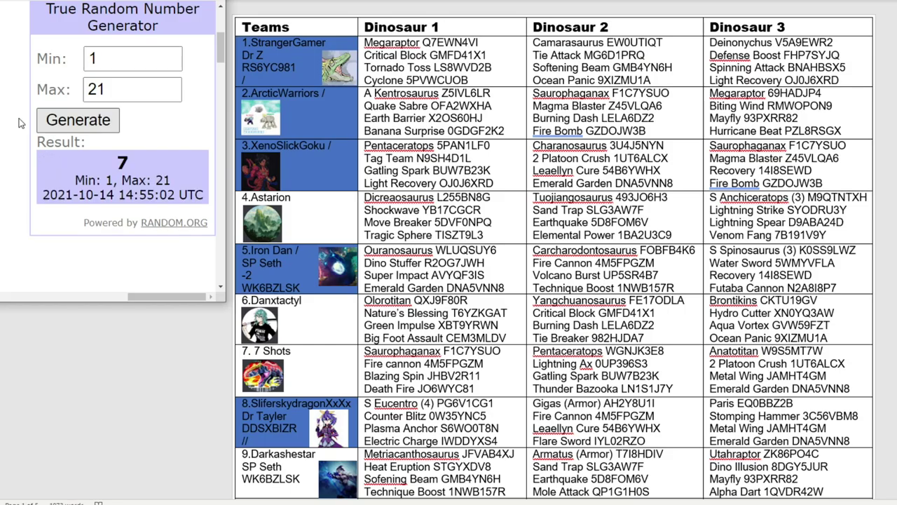
pyautogui.scroll(-3, 315, 126)
pyautogui.scroll(-12, 281, 358)
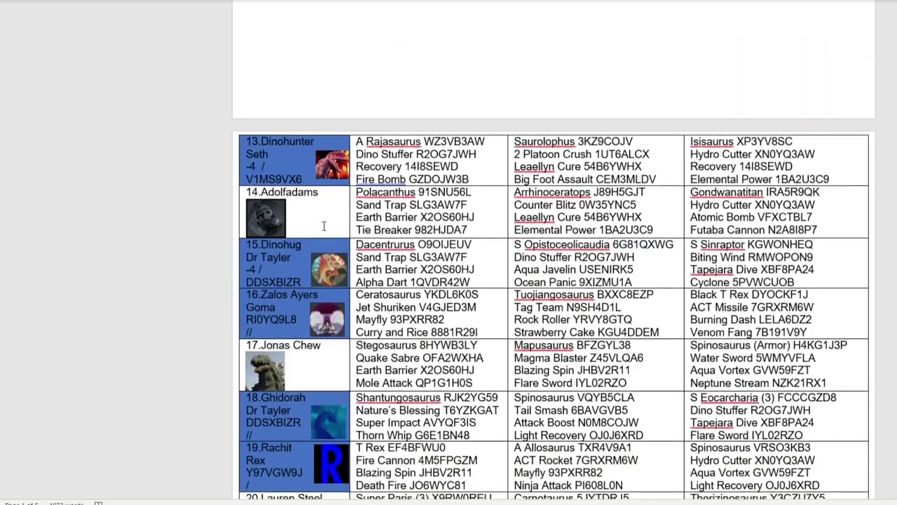
pyautogui.click(324, 225)
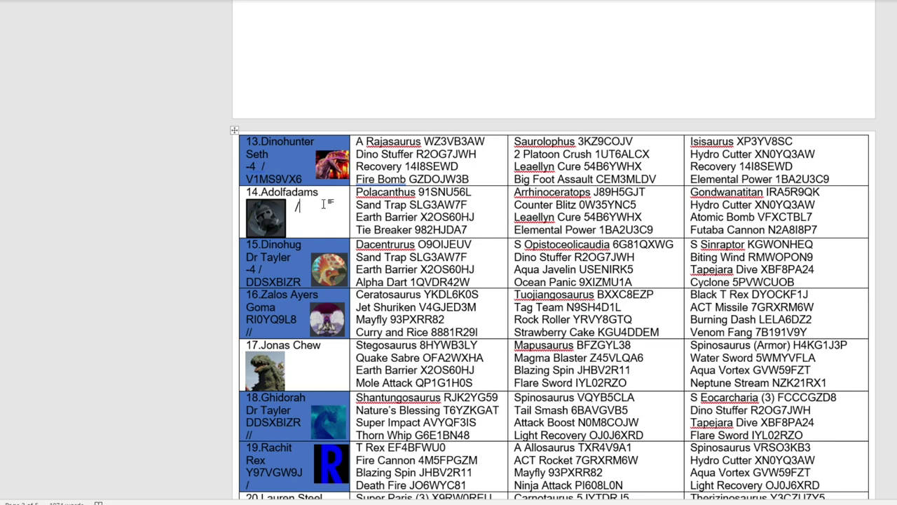
pyautogui.rightClick(309, 217)
pyautogui.press('Escape')
# Step: Type 4. Adolfadam into Group G's fourth team cell B30
pyautogui.hotkey('alt', 'Tab')
pyautogui.doubleClick(74, 379)
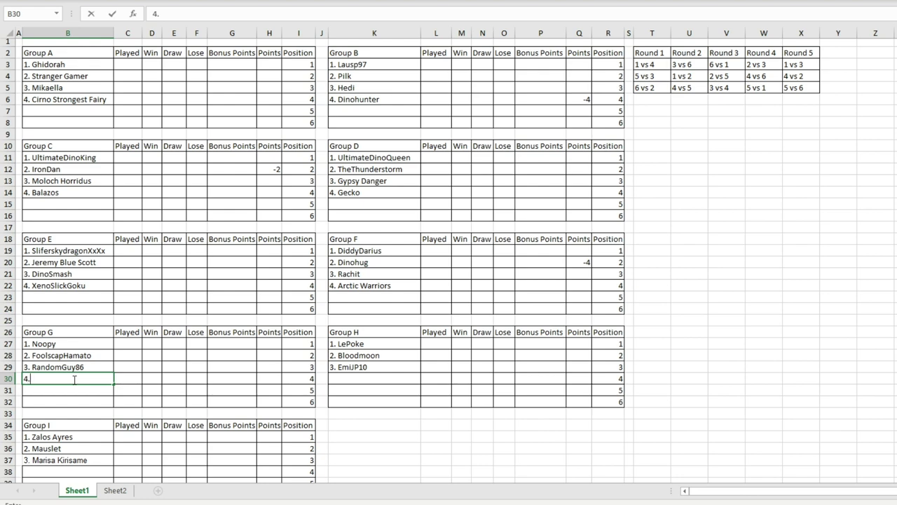
pyautogui.write('4. Adolfadams')
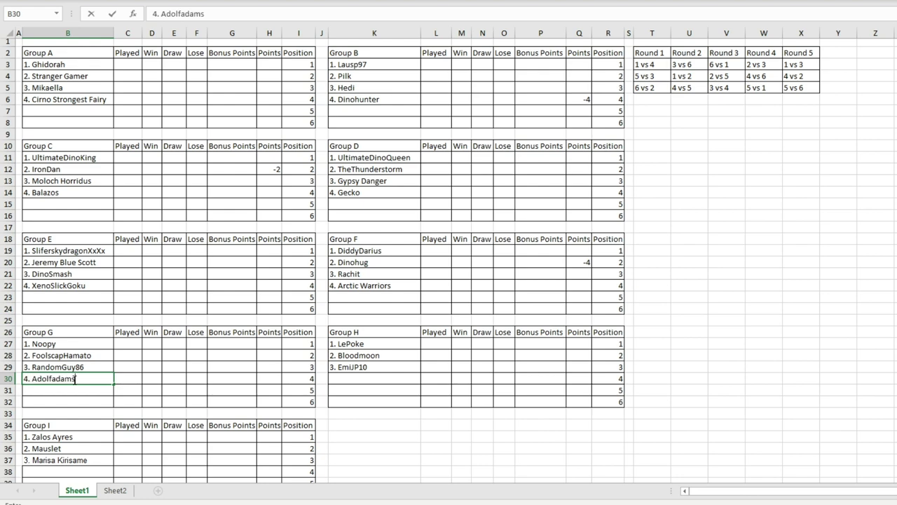
pyautogui.click(391, 382)
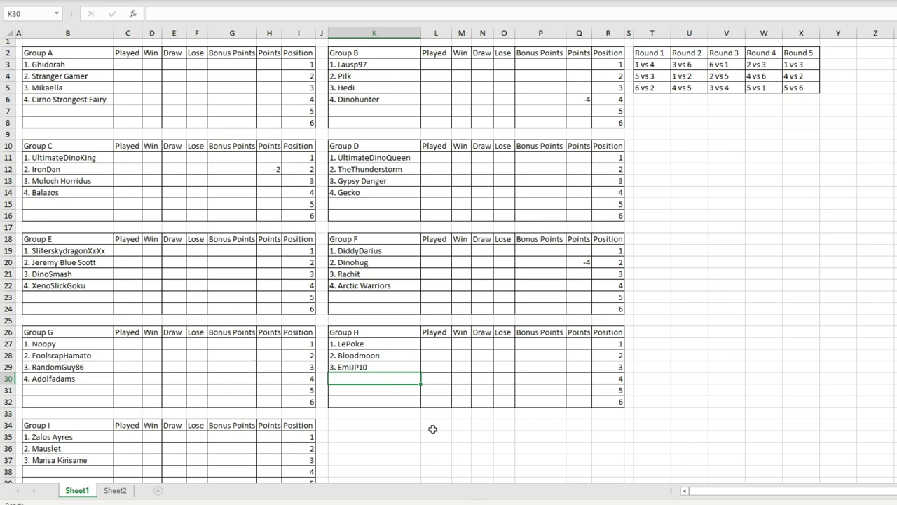
pyautogui.moveTo(413, 504)
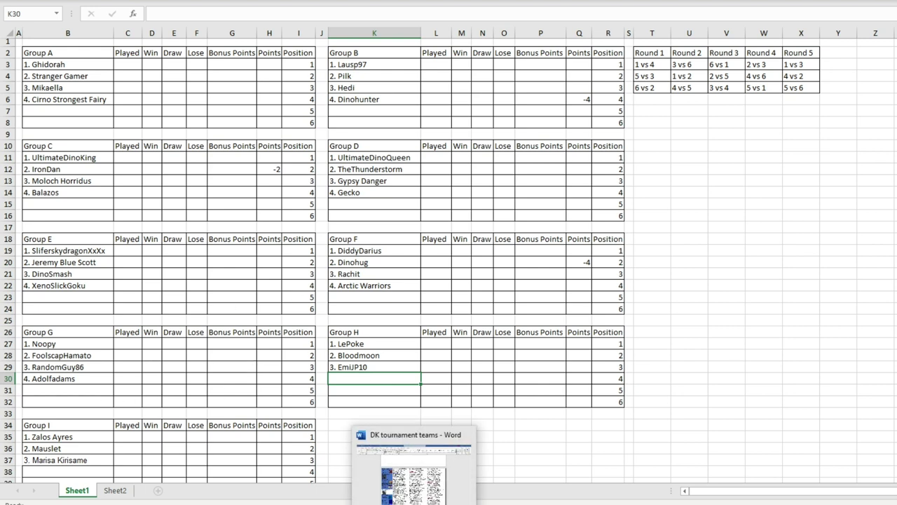
pyautogui.click(414, 476)
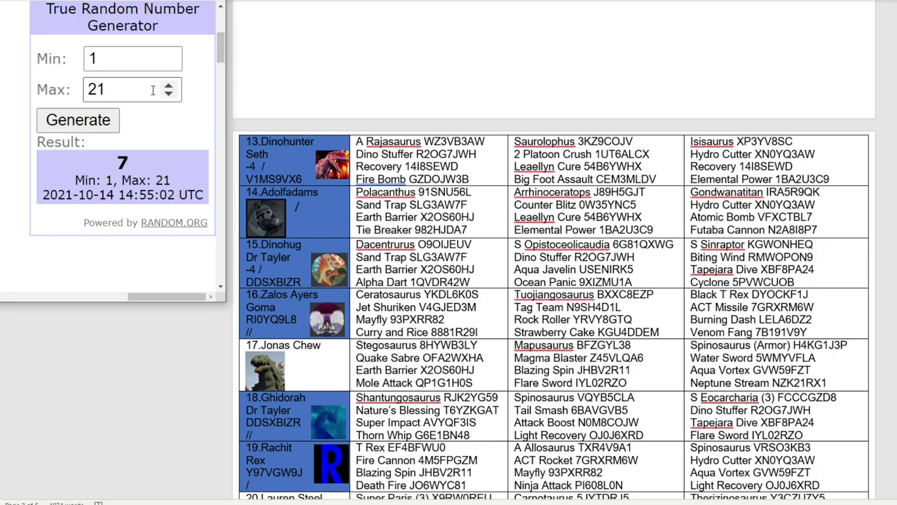
pyautogui.click(171, 96)
pyautogui.click(78, 120)
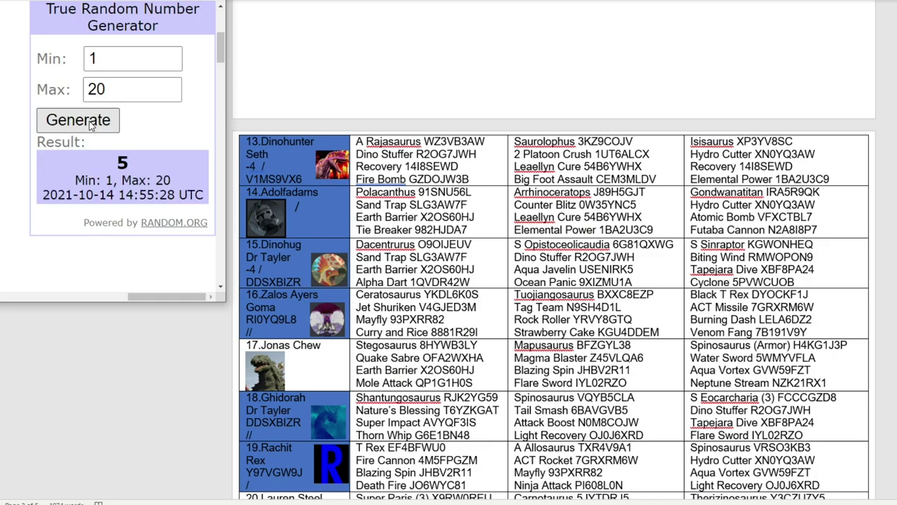
pyautogui.scroll(15, 334, 232)
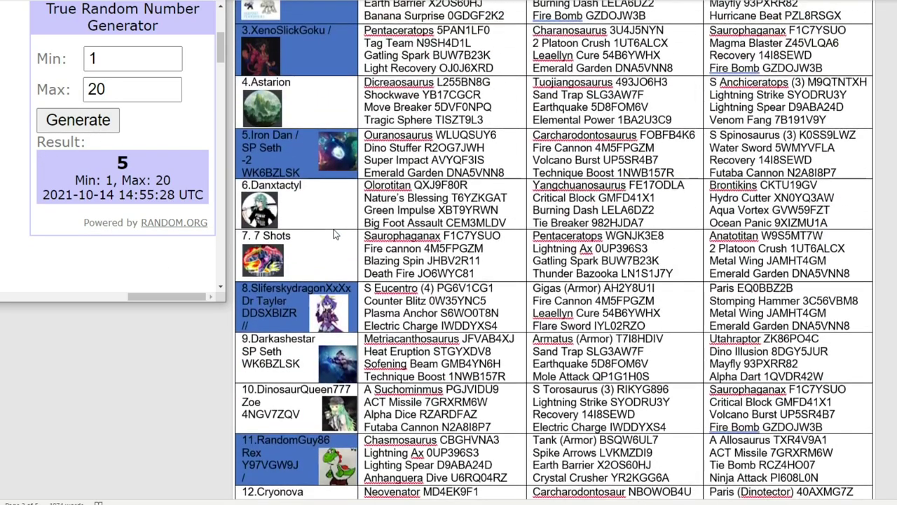
pyautogui.scroll(-5, 272, 359)
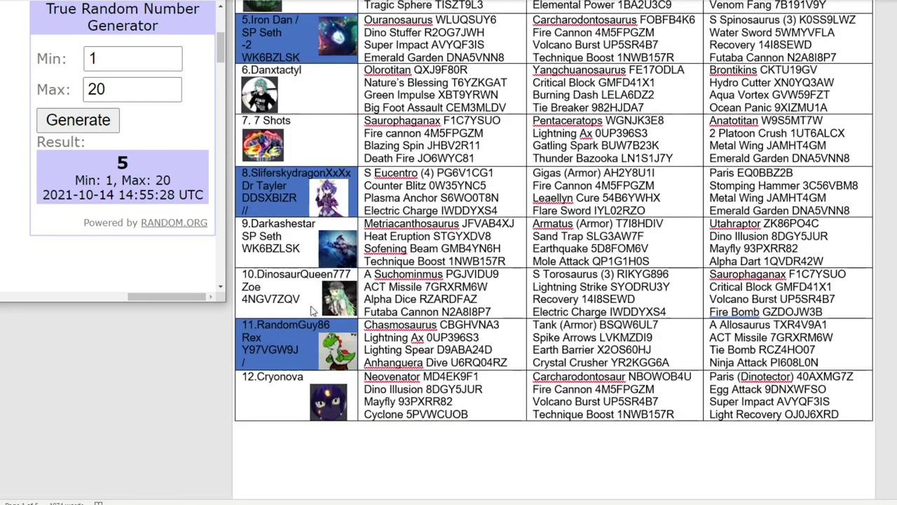
pyautogui.click(278, 309)
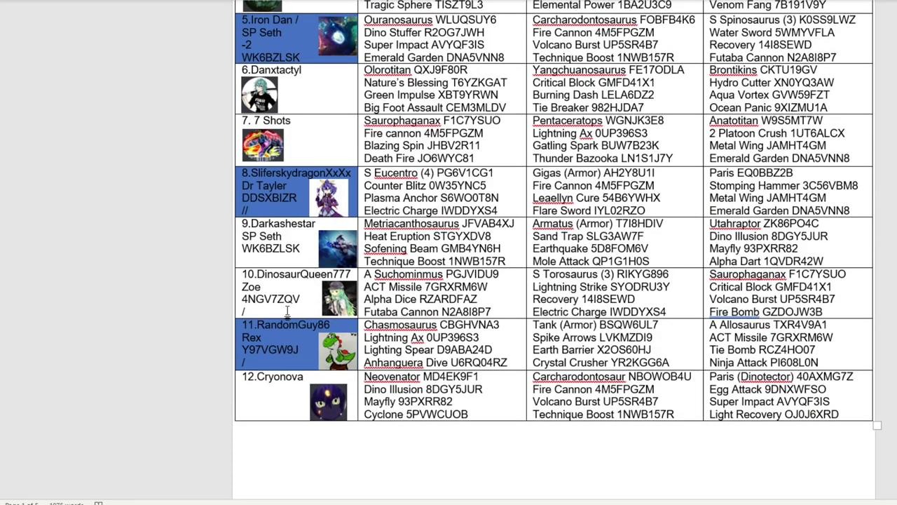
pyautogui.rightClick(284, 314)
pyautogui.click(382, 351)
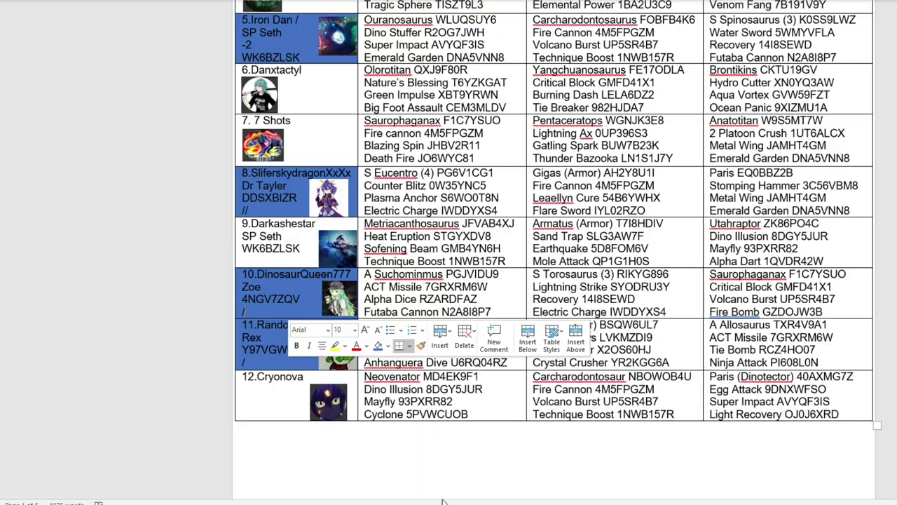
pyautogui.hotkey('alt', 'Tab')
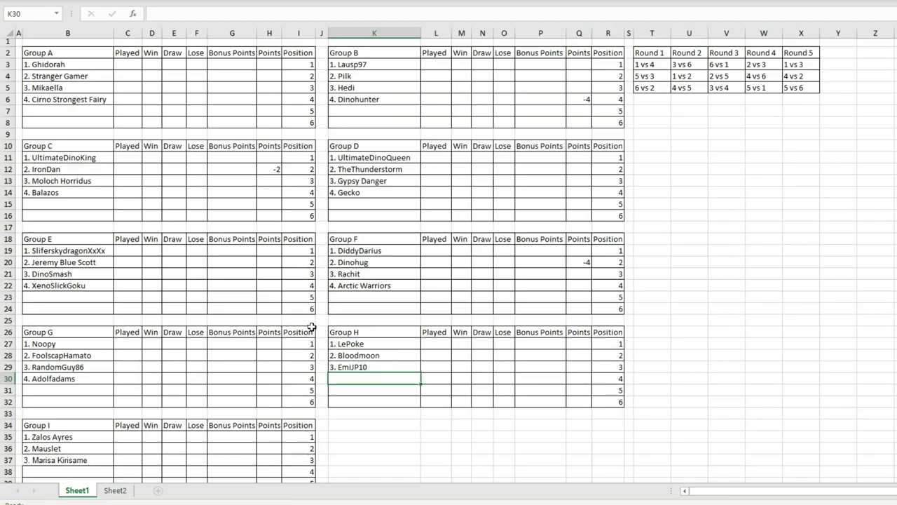
pyautogui.doubleClick(349, 376)
pyautogui.write('4.')
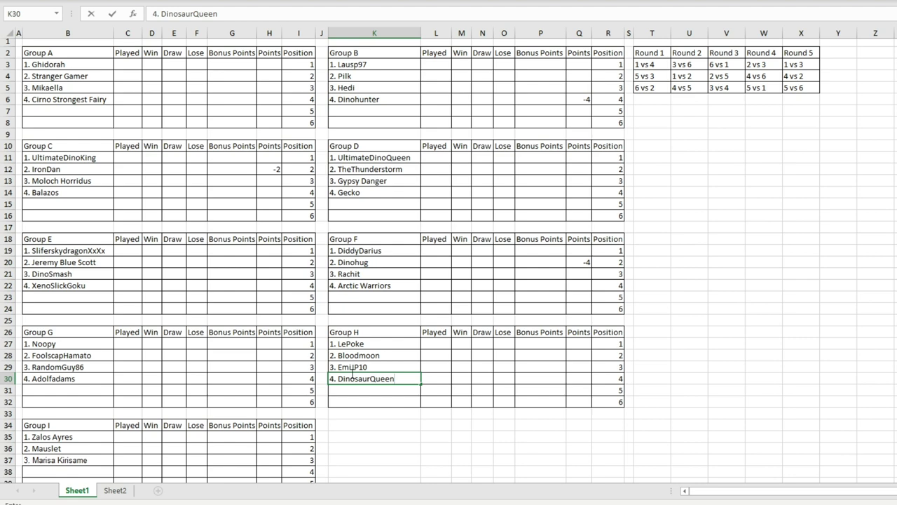
pyautogui.write('DinosaurQueen777')
pyautogui.scroll(-2, 367, 244)
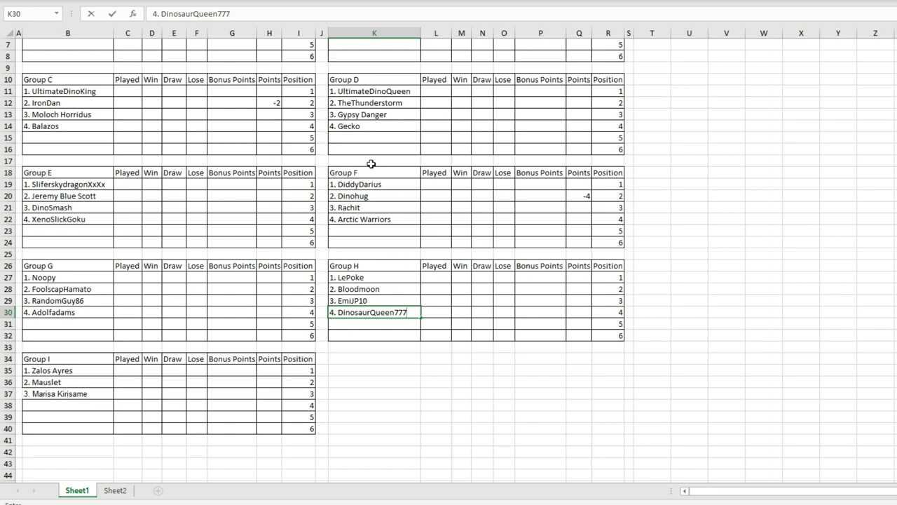
pyautogui.click(70, 391)
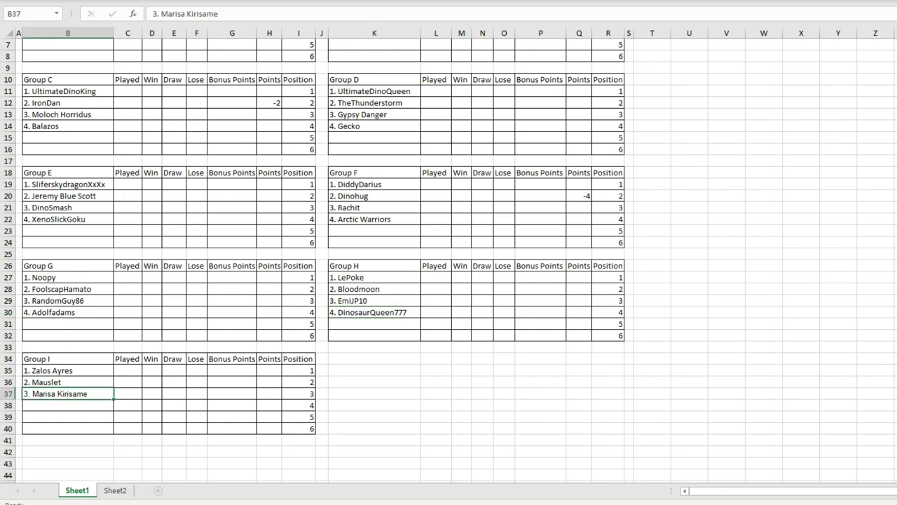
pyautogui.click(251, 384)
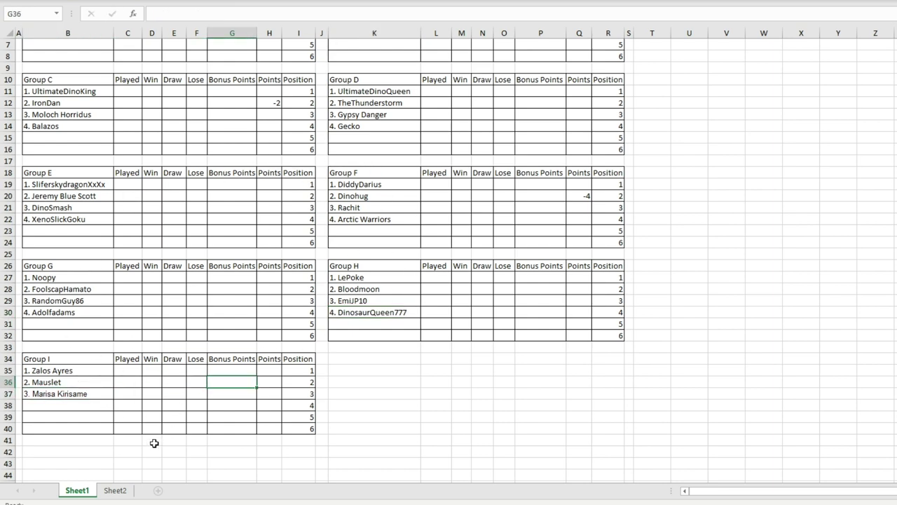
pyautogui.click(86, 390)
# Step: Draw a random number from 1 to 19 and find the drawn team in the list
pyautogui.hotkey('alt', 'Tab')
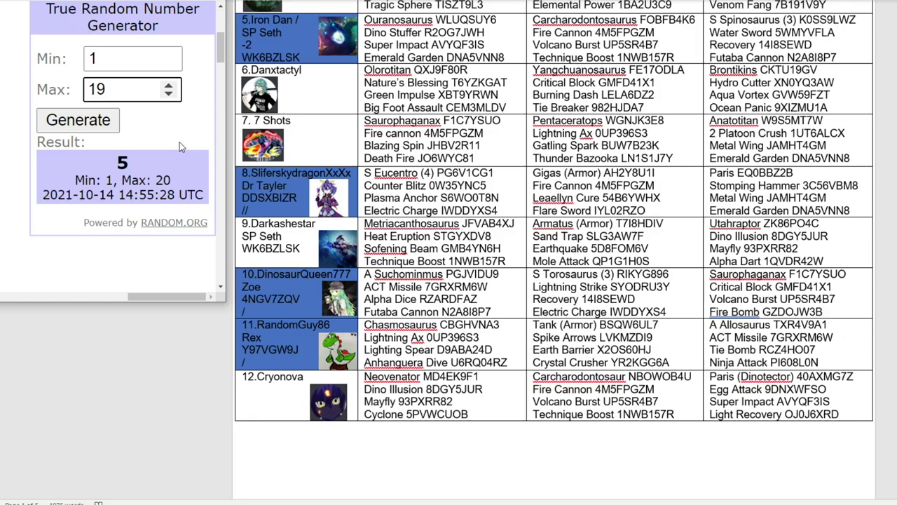
pyautogui.click(77, 120)
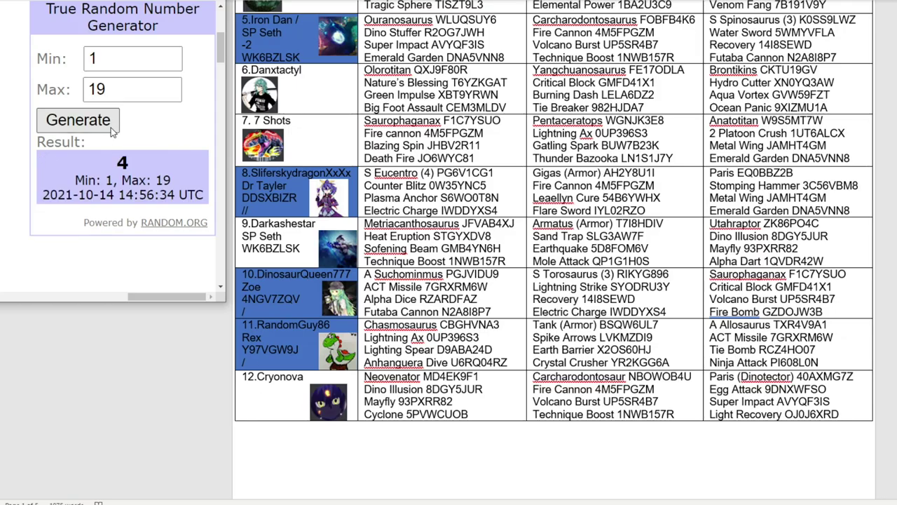
pyautogui.scroll(5, 484, 162)
pyautogui.scroll(1, 484, 161)
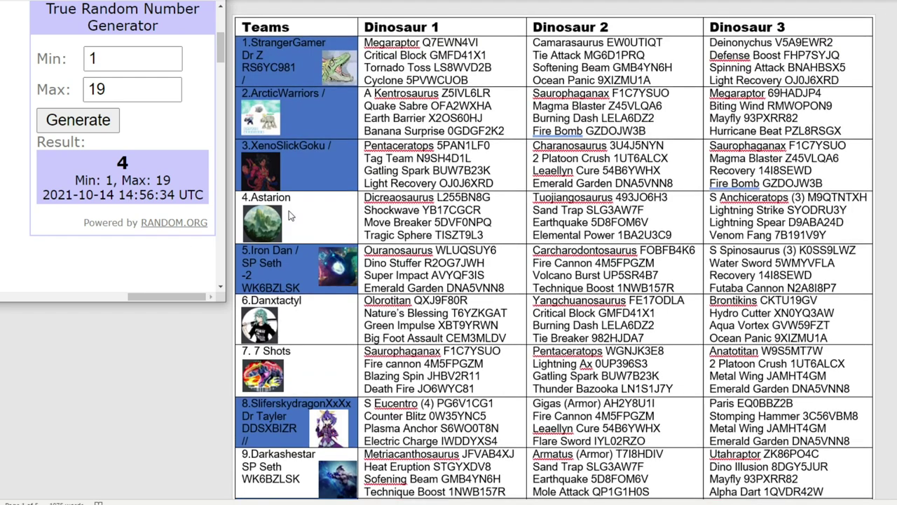
pyautogui.scroll(-6, 303, 318)
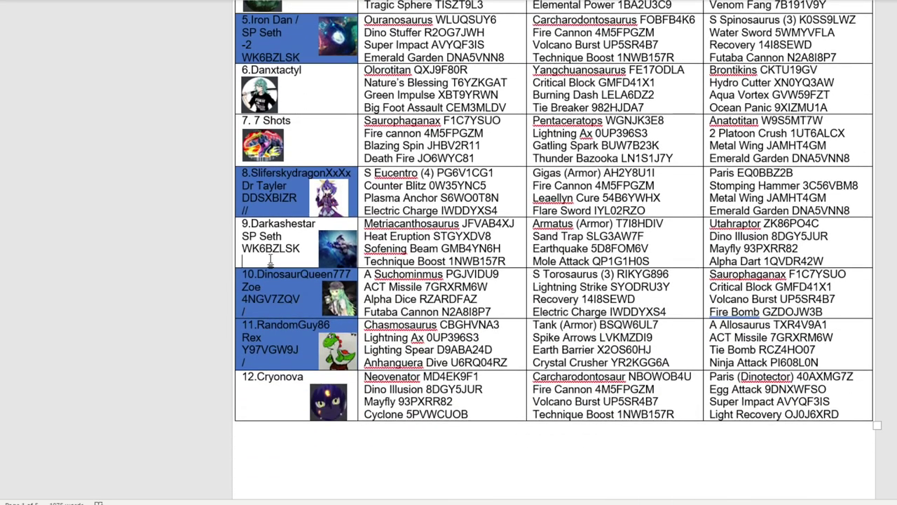
pyautogui.scroll(-20, 406, 284)
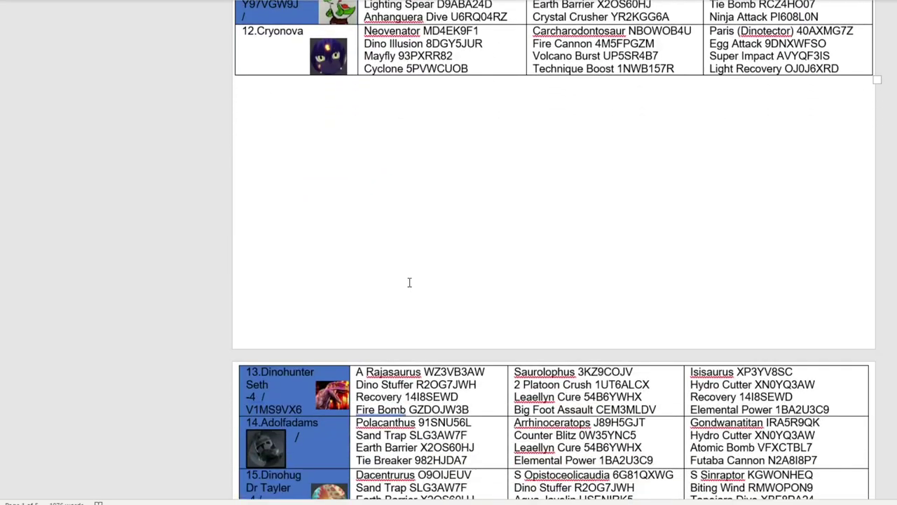
pyautogui.scroll(-1, 410, 283)
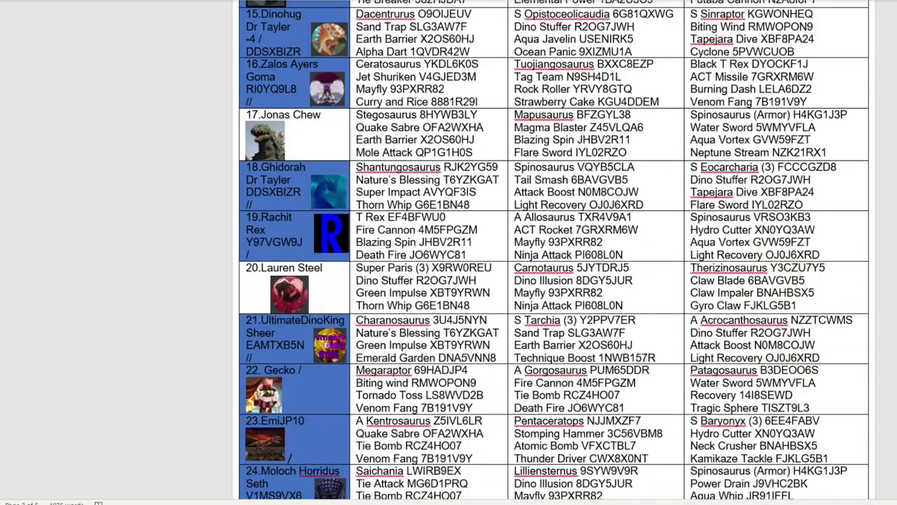
# Step: Paste 4. Darkashestar into Group I's fourth team cell B38
pyautogui.hotkey('alt', 'Tab')
pyautogui.click(69, 408)
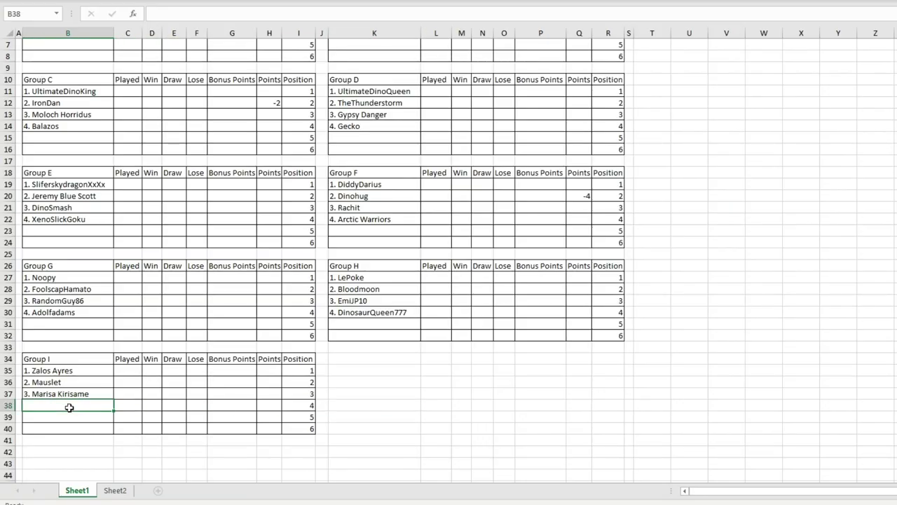
pyautogui.write('4. Darkashestar')
pyautogui.click(286, 391)
pyautogui.scroll(2, 286, 391)
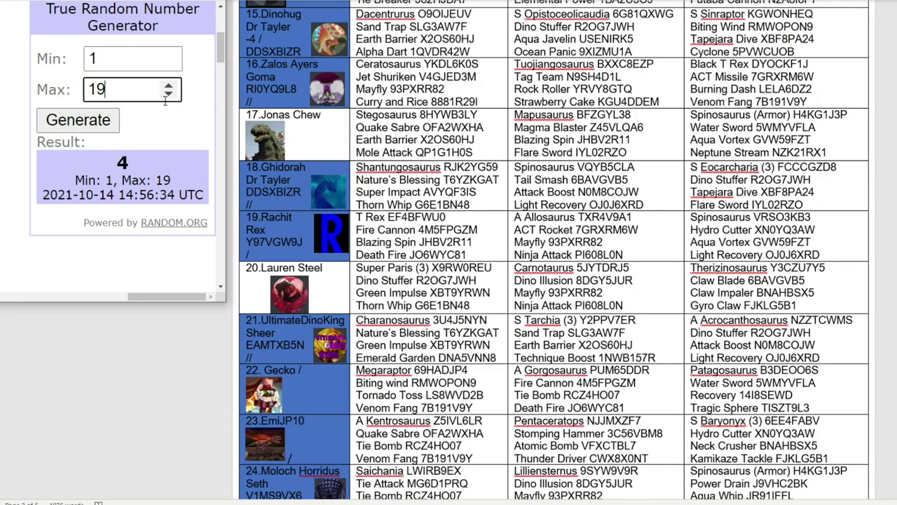
pyautogui.click(175, 98)
pyautogui.click(109, 118)
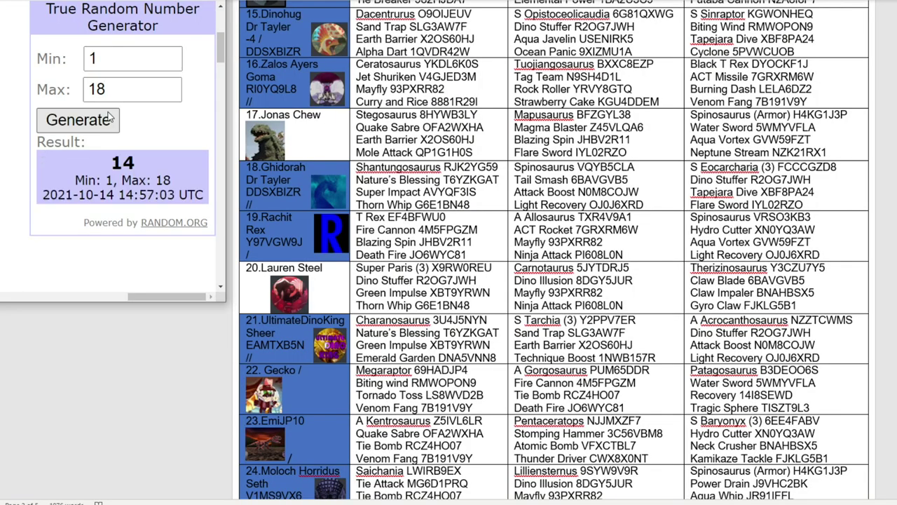
pyautogui.scroll(5, 438, 203)
pyautogui.scroll(-15, 468, 219)
pyautogui.scroll(-15, 469, 219)
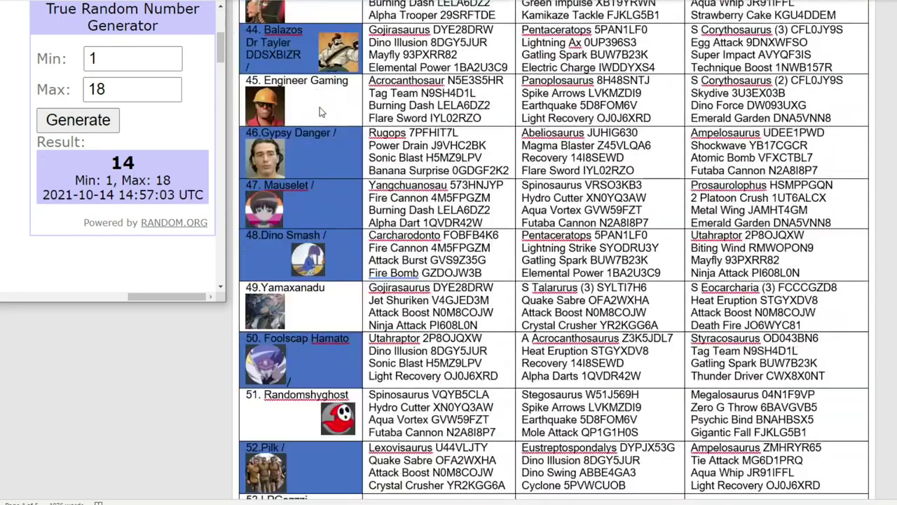
pyautogui.click(326, 105)
pyautogui.scroll(5, 326, 105)
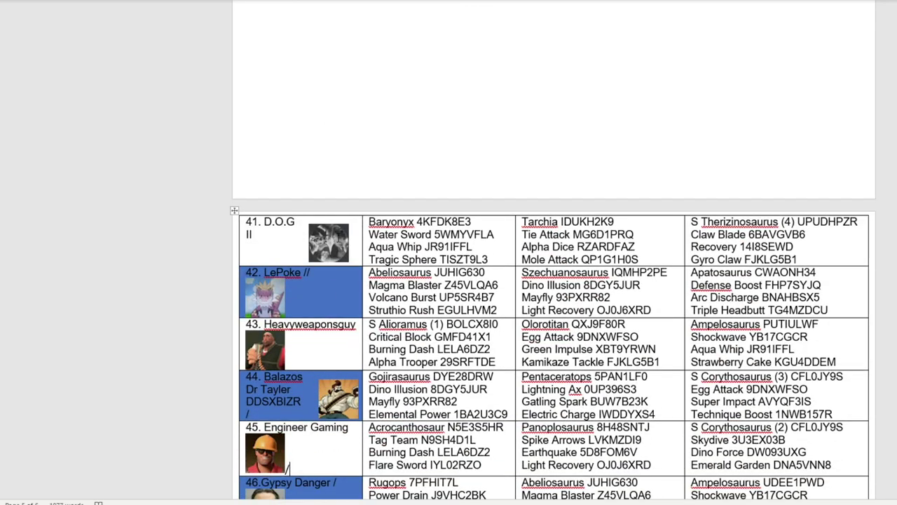
pyautogui.scroll(-3, 338, 266)
pyautogui.hotkey('alt', 'Tab')
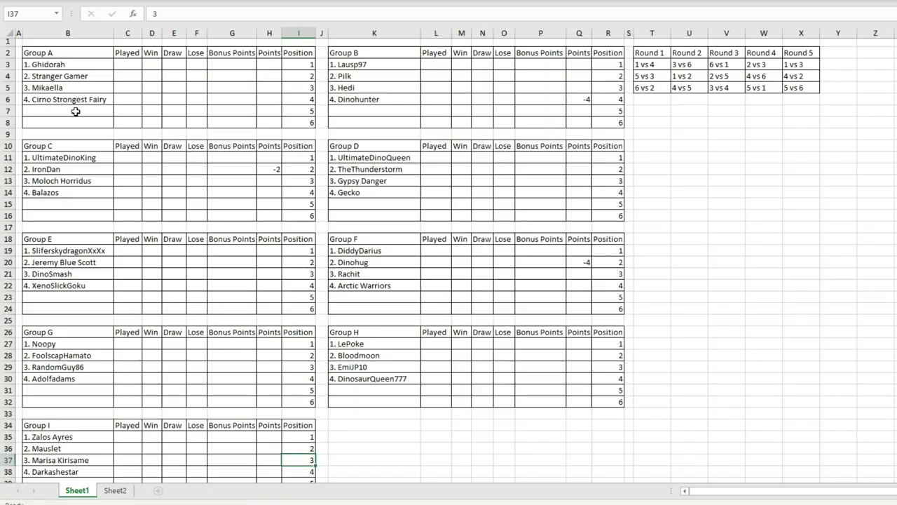
pyautogui.click(76, 111)
pyautogui.write('5.')
pyautogui.write('Engineer Gaming')
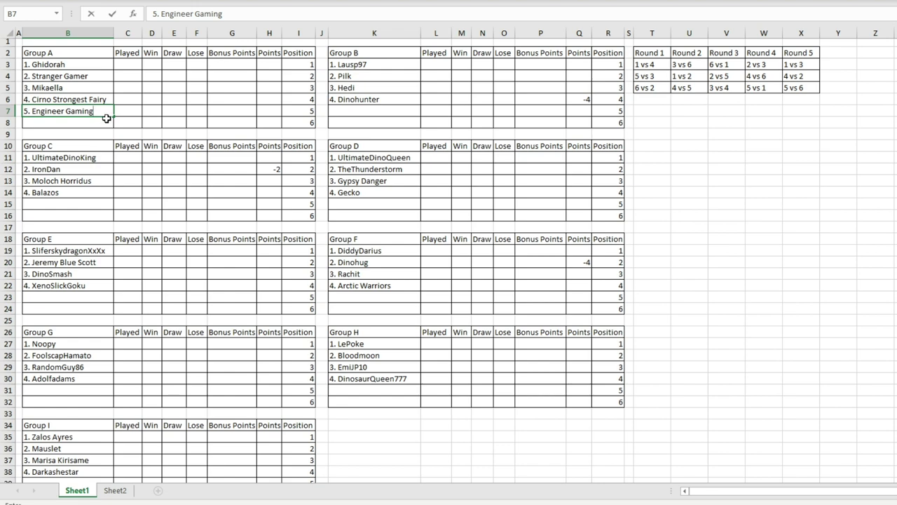
pyautogui.click(70, 90)
pyautogui.click(83, 110)
pyautogui.click(86, 88)
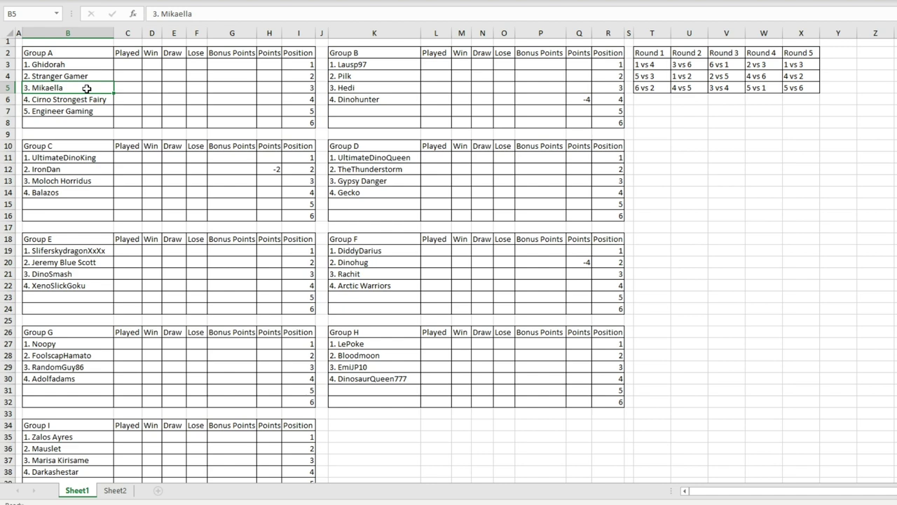
pyautogui.click(87, 123)
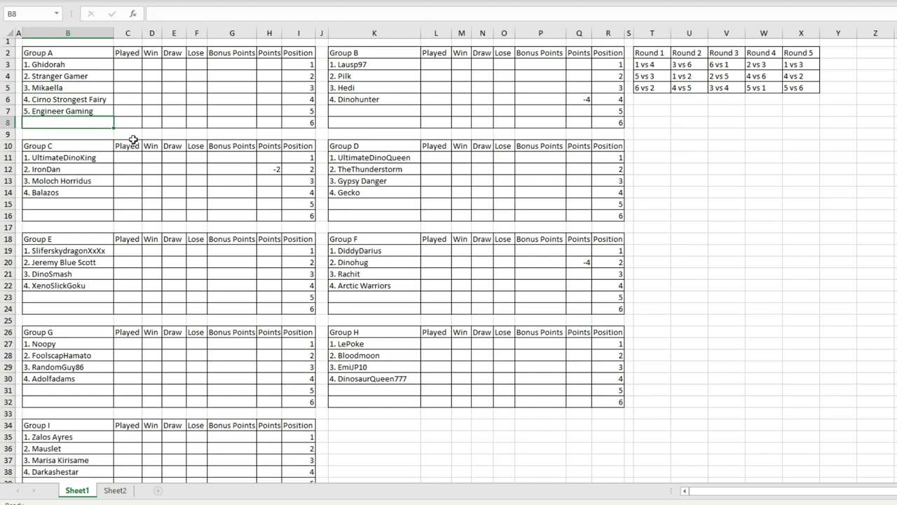
pyautogui.moveTo(73, 65); pyautogui.dragTo(287, 115)
pyautogui.click(204, 110)
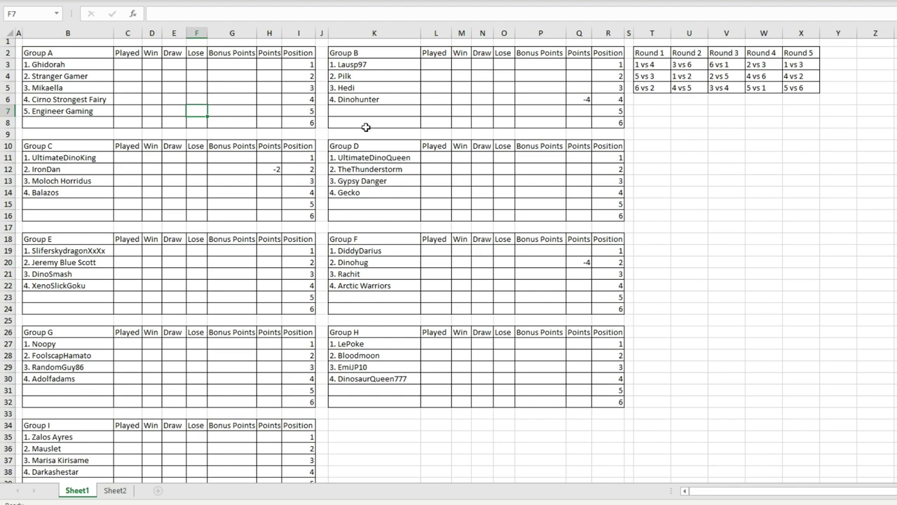
pyautogui.moveTo(413, 504)
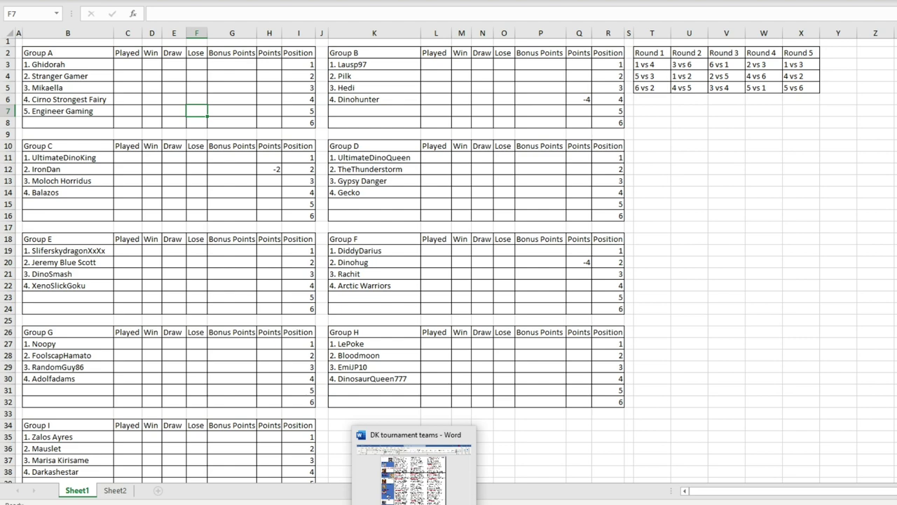
# Step: Draw a random number from 1 to 17 in RANDOM.ORG
pyautogui.click(414, 476)
pyautogui.hotkey('alt', 'Tab')
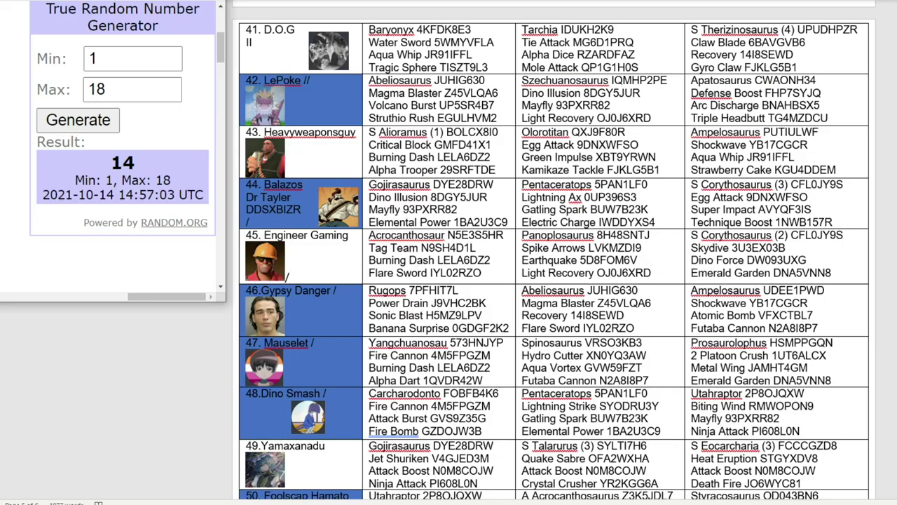
pyautogui.click(168, 94)
pyautogui.click(103, 121)
pyautogui.scroll(5, 376, 160)
pyautogui.scroll(3, 376, 154)
pyautogui.click(376, 153)
pyautogui.scroll(10, 376, 153)
pyautogui.scroll(20, 553, 250)
pyautogui.scroll(-1, 523, 107)
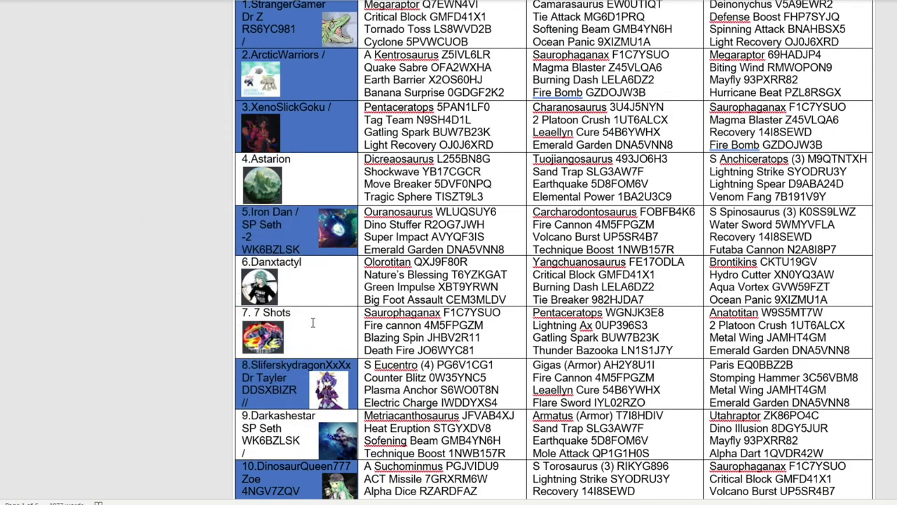
pyautogui.scroll(-4, 315, 312)
pyautogui.rightClick(297, 294)
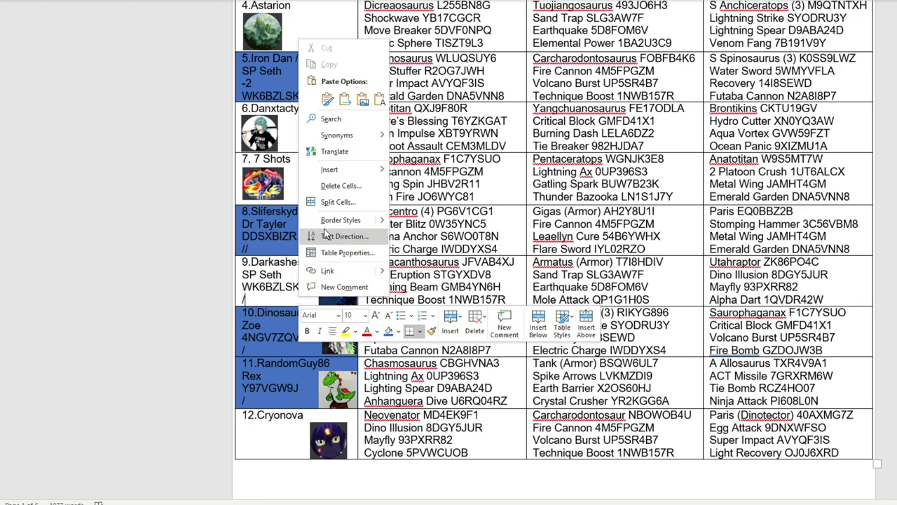
pyautogui.scroll(-15, 287, 177)
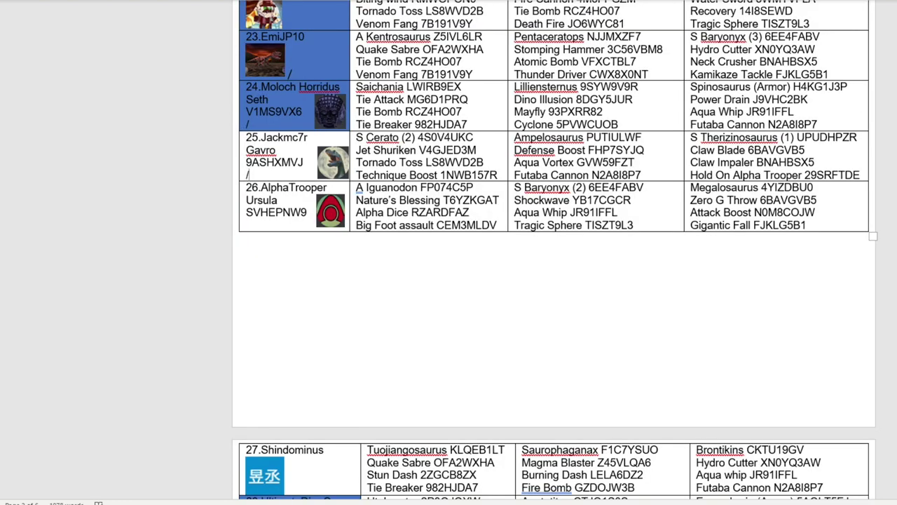
pyautogui.doubleClick(284, 137)
pyautogui.rightClick(283, 138)
pyautogui.click(298, 164)
pyautogui.hotkey('alt', 'Tab')
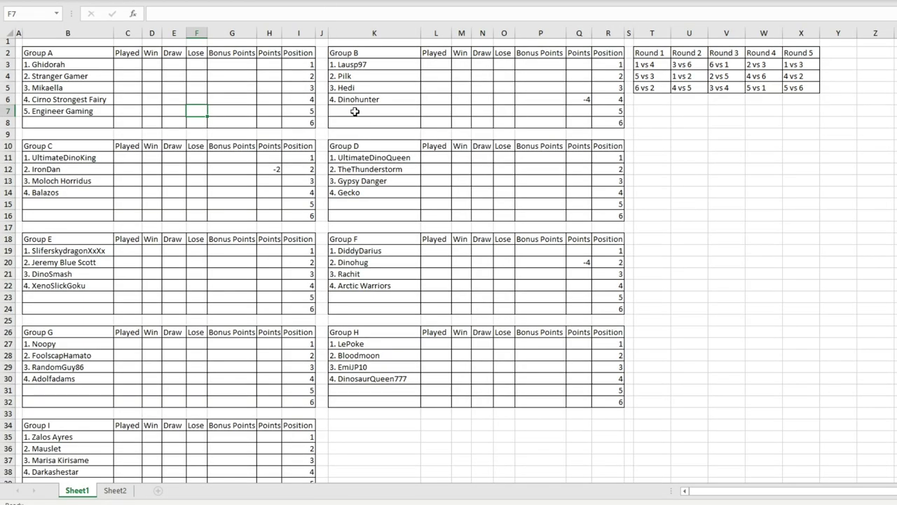
pyautogui.hotkey('ctrl', 'v')
pyautogui.press('Return')
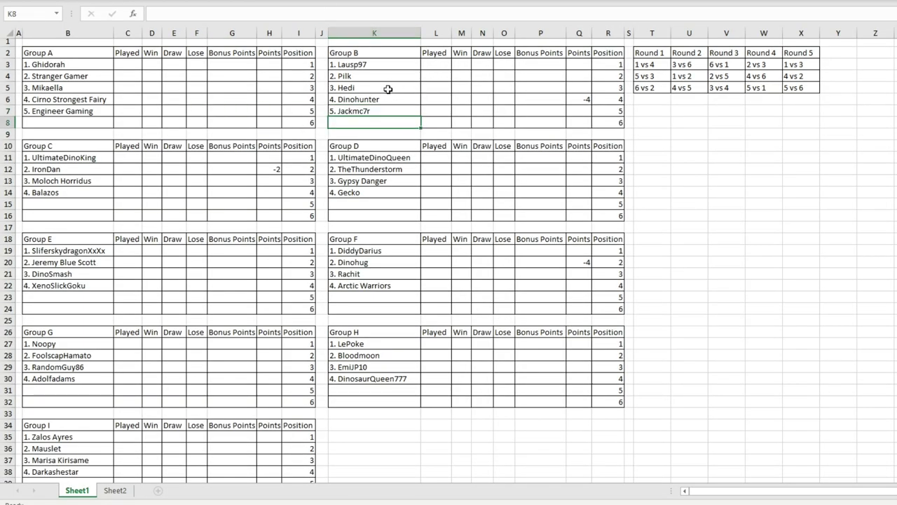
pyautogui.click(393, 111)
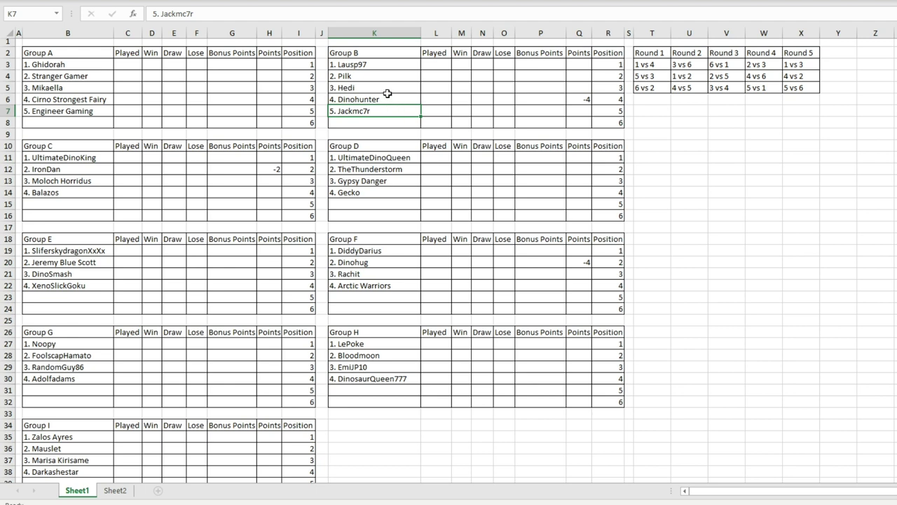
pyautogui.click(386, 89)
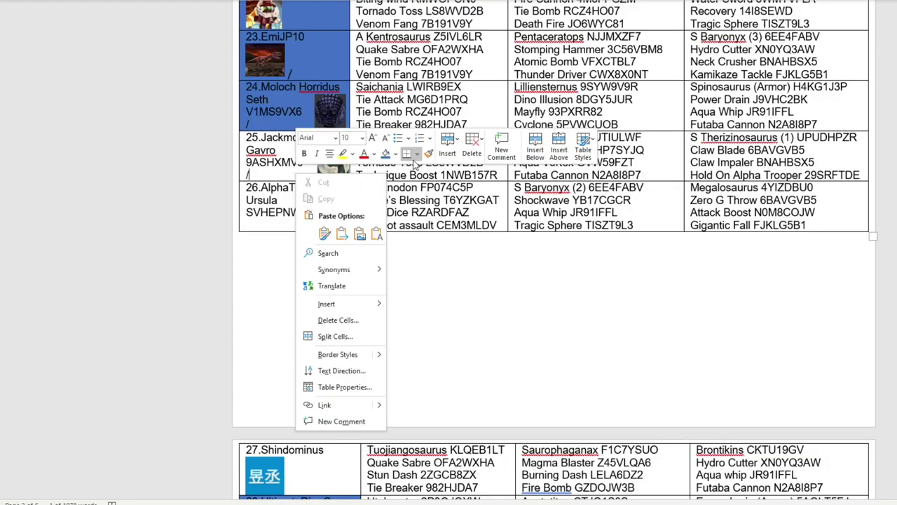
# Step: Draw a random number from 1 to 16 and shade team 7 Shots' row in the Word list as drawn
pyautogui.press('Escape')
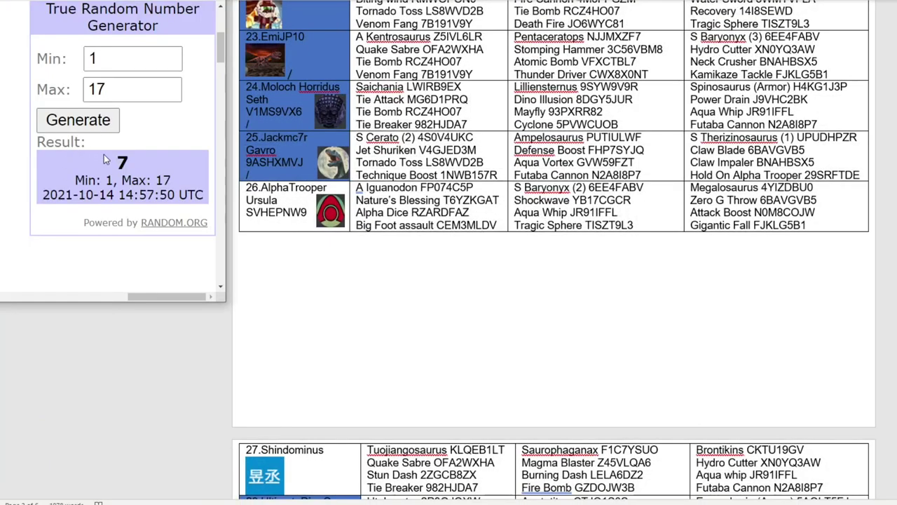
pyautogui.click(168, 93)
pyautogui.click(72, 128)
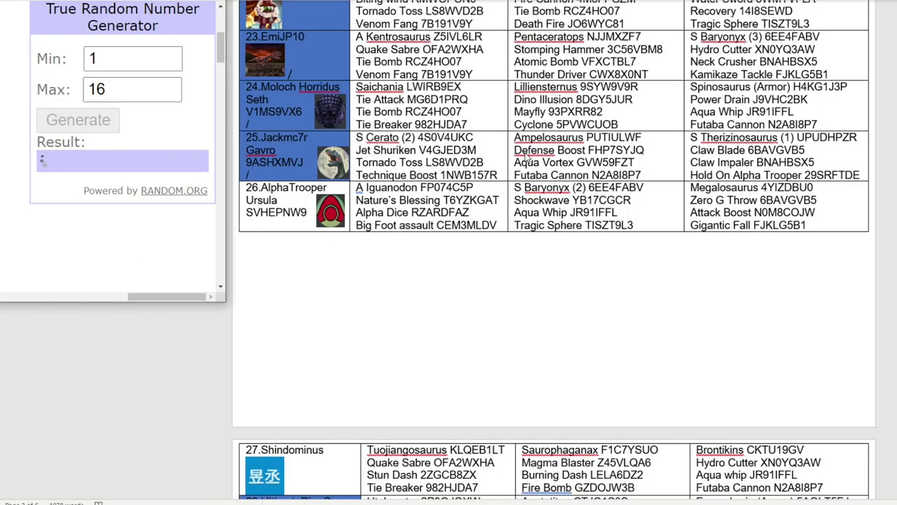
pyautogui.scroll(15, 526, 152)
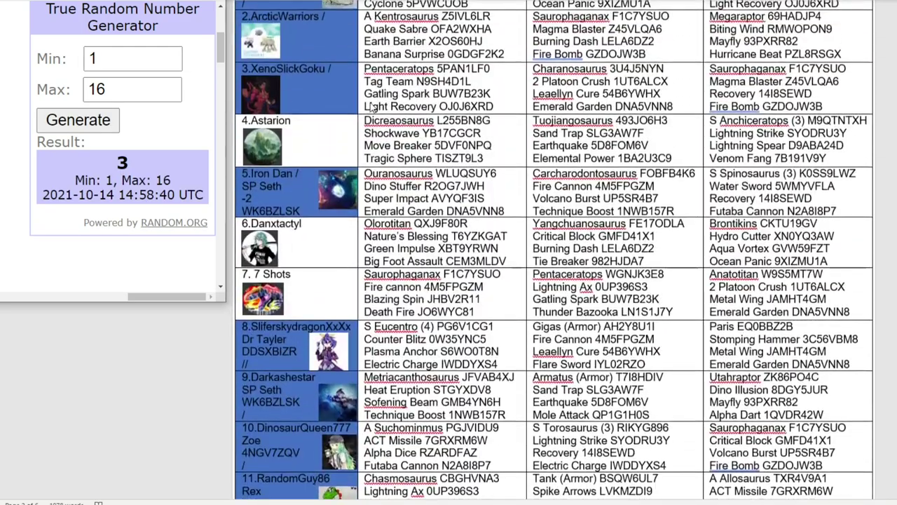
pyautogui.scroll(2, 371, 105)
pyautogui.scroll(-5, 321, 166)
pyautogui.click(321, 166)
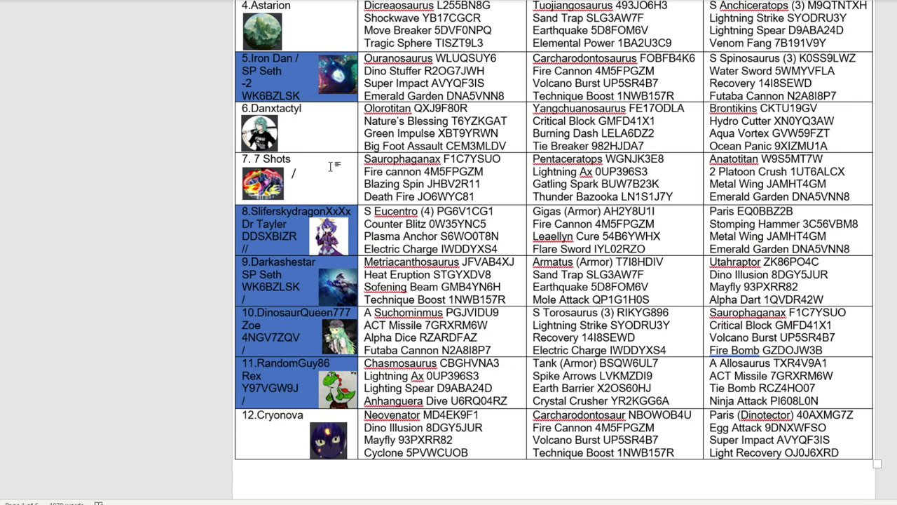
pyautogui.rightClick(332, 168)
pyautogui.press('Escape')
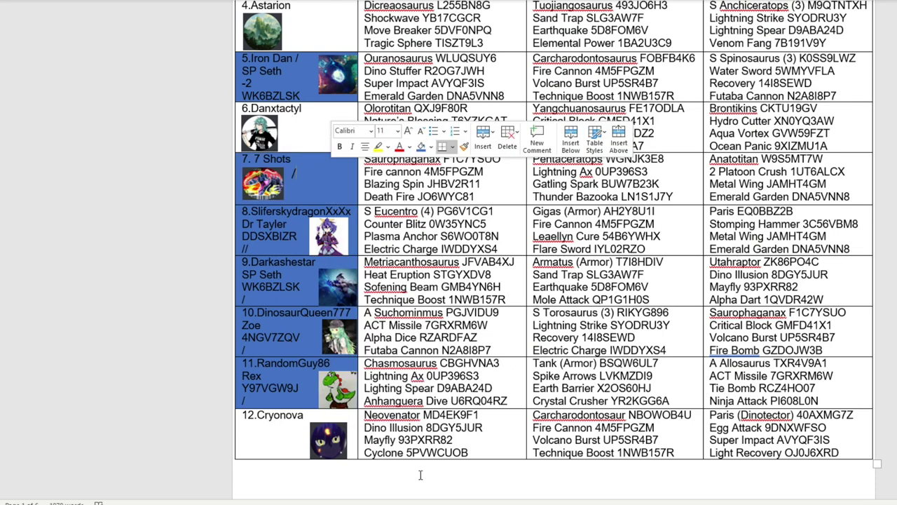
pyautogui.hotkey('alt', 'Tab')
# Step: Enter '5. 7 Shots' in cell B15 as Group C's fifth team
pyautogui.doubleClick(82, 204)
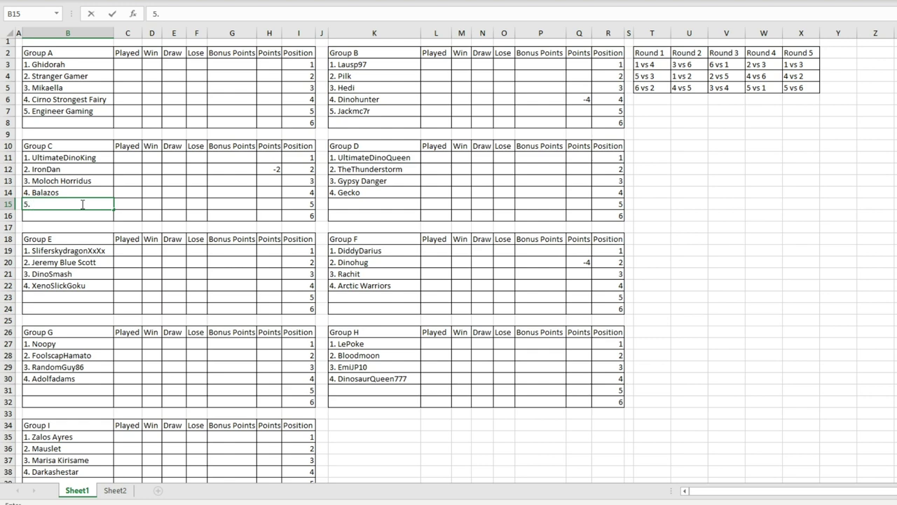
pyautogui.write('5. 7 Shots')
pyautogui.press('Left')
pyautogui.press('Left')
pyautogui.press('Left')
pyautogui.press('Left')
pyautogui.press('Left')
pyautogui.click(92, 181)
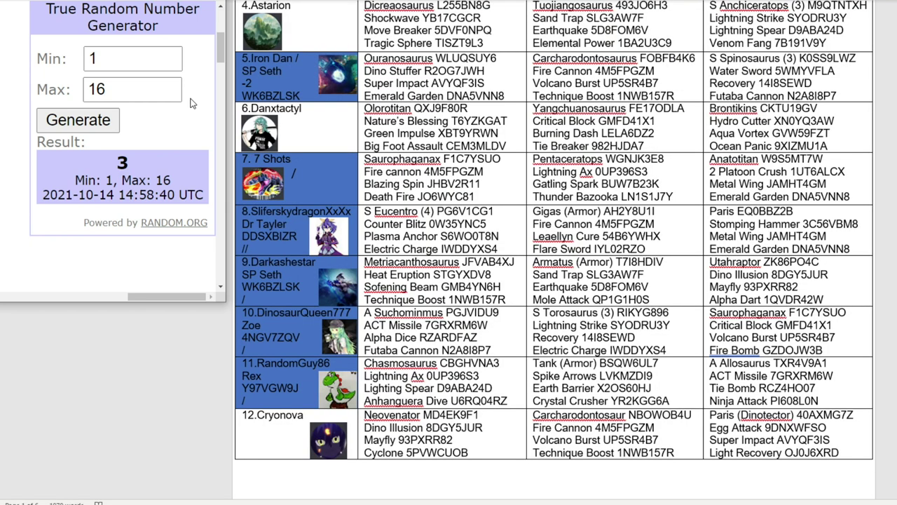
pyautogui.doubleClick(133, 89)
pyautogui.write('15')
pyautogui.click(85, 123)
pyautogui.scroll(-20, 593, 184)
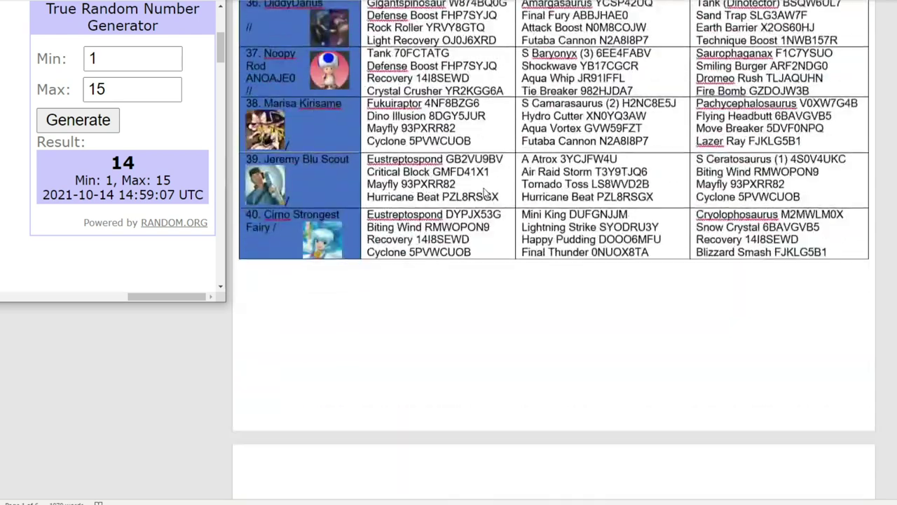
pyautogui.scroll(-15, 483, 189)
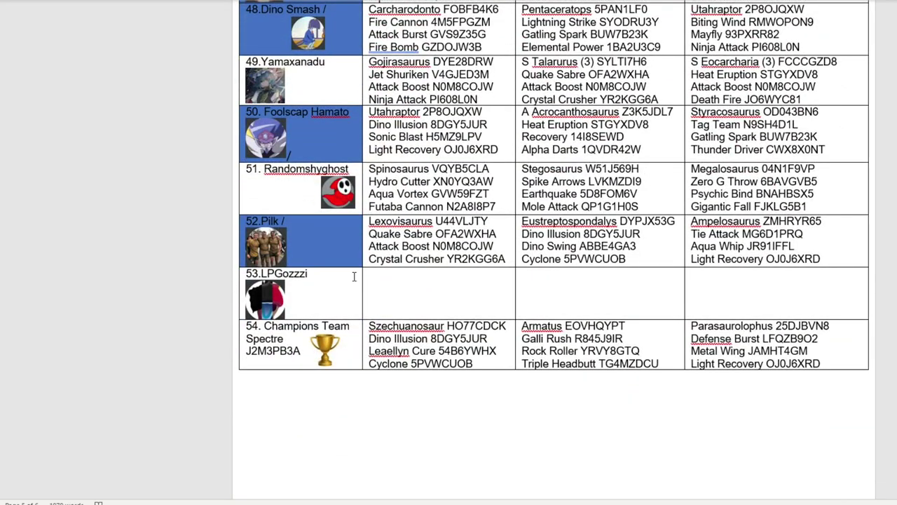
pyautogui.click(352, 276)
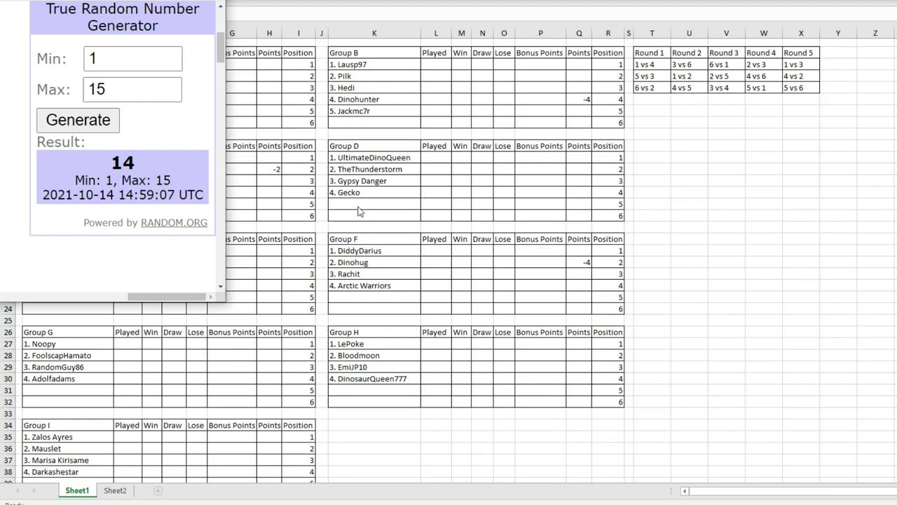
pyautogui.click(356, 205)
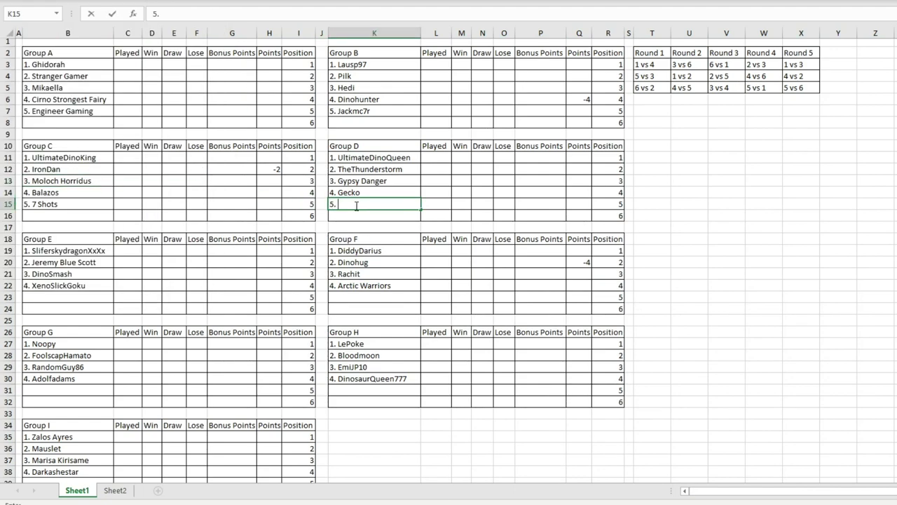
pyautogui.write('5. LPGozzzi')
pyautogui.click(378, 169)
pyautogui.moveTo(374, 163); pyautogui.dragTo(386, 192)
pyautogui.press('Tab')
pyautogui.press('Return')
pyautogui.click(386, 191)
pyautogui.click(363, 213)
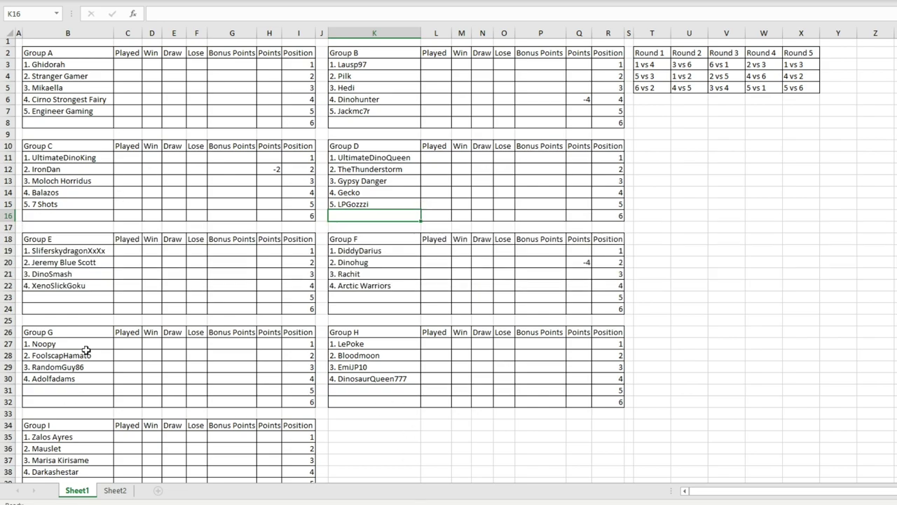
# Step: Draw a random number from 1 to 14 and mark Shindominus as drawn in the Word list
pyautogui.click(81, 297)
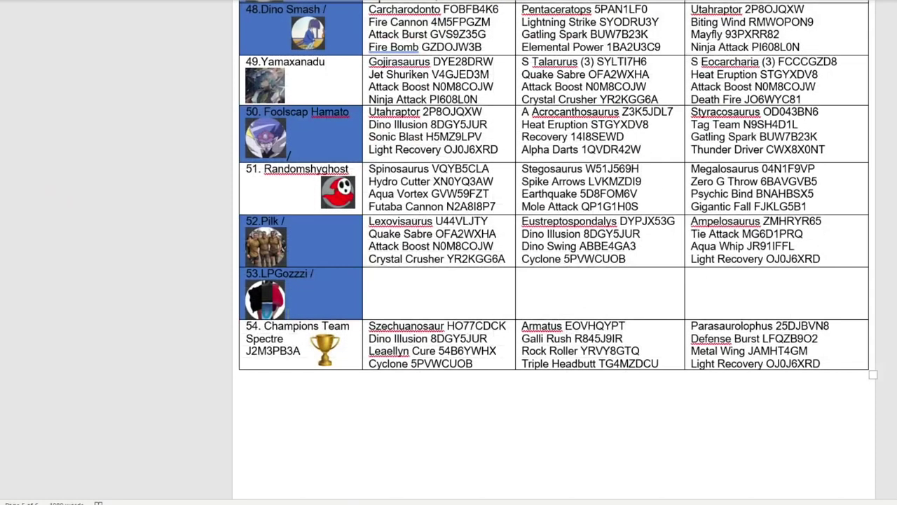
pyautogui.click(78, 120)
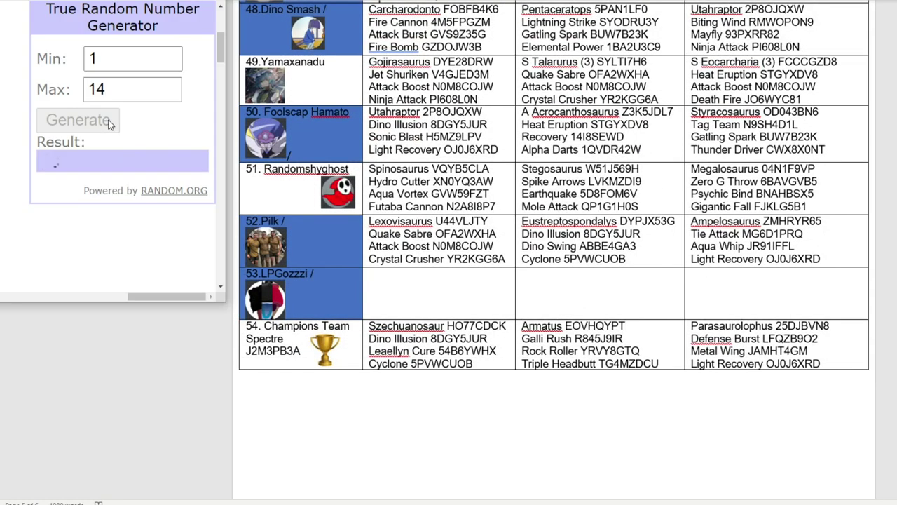
pyautogui.scroll(3, 473, 228)
pyautogui.scroll(15, 473, 227)
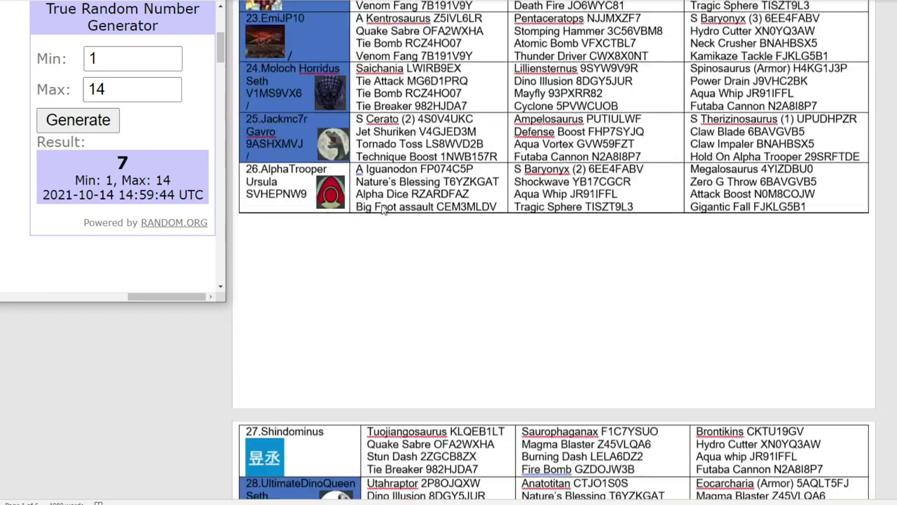
pyautogui.scroll(-2, 313, 276)
pyautogui.click(344, 232)
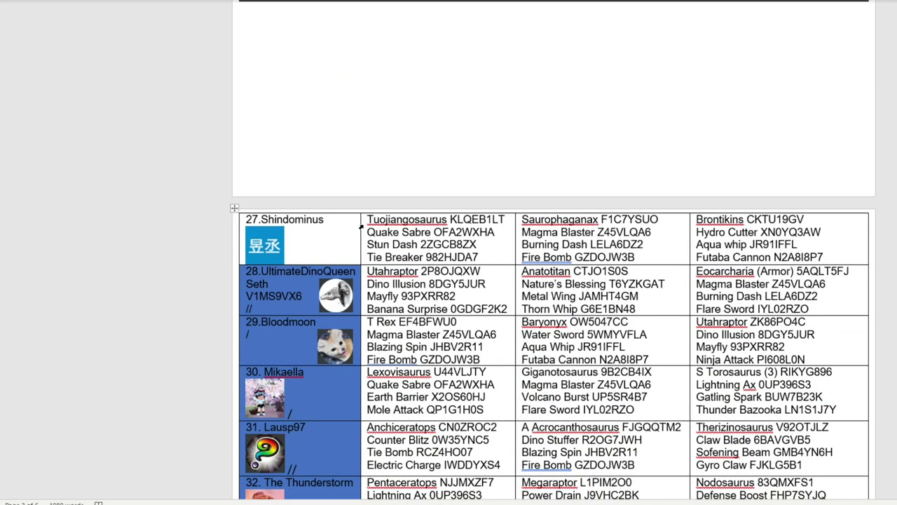
pyautogui.write('/')
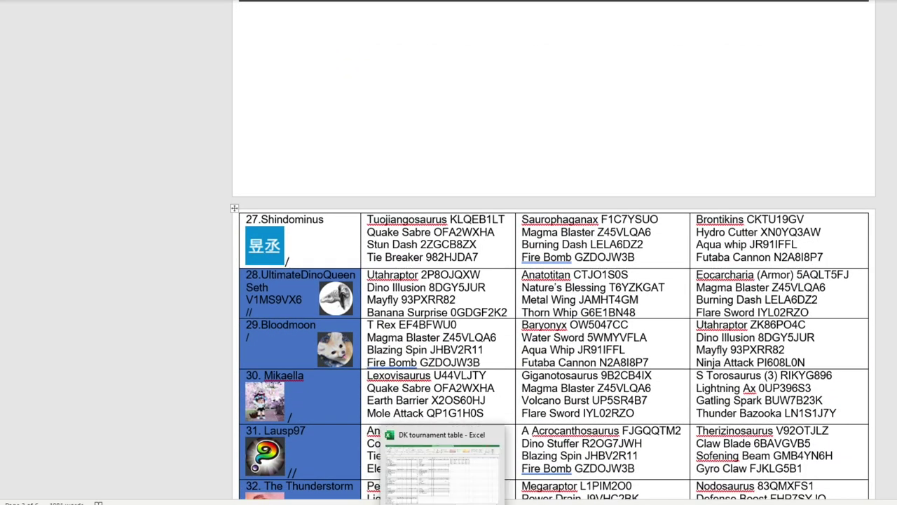
pyautogui.click(420, 232)
# Step: Paste '5. Shindominus' into Group E's fifth slot
pyautogui.hotkey('alt', 'Tab')
pyautogui.doubleClick(78, 300)
pyautogui.hotkey('ctrl', 'v')
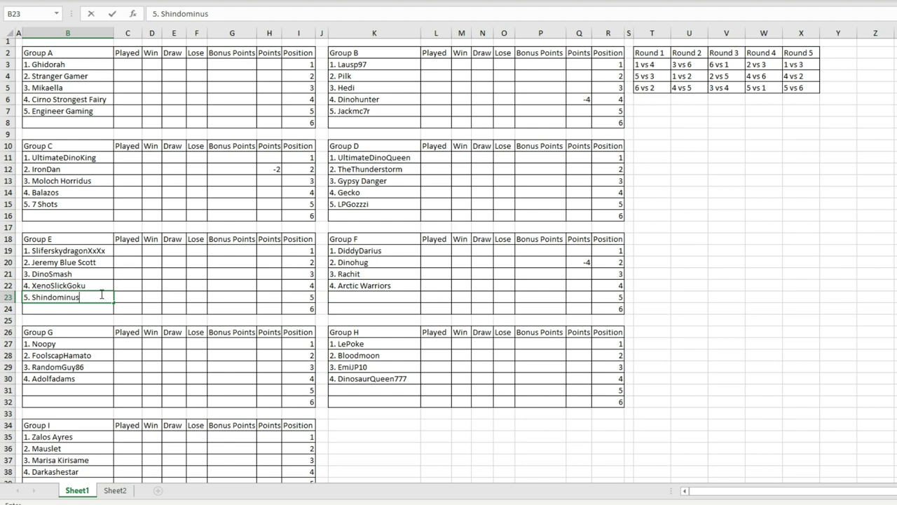
pyautogui.click(148, 272)
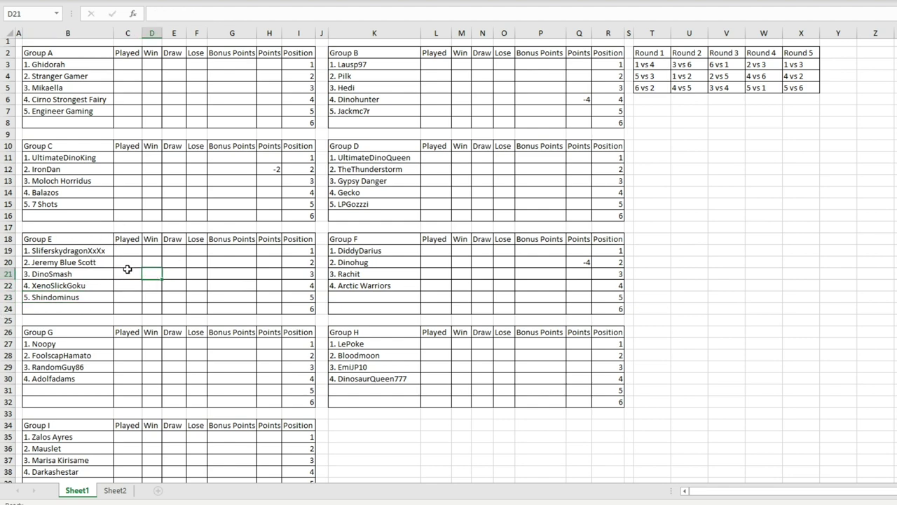
# Step: Copy Dinonerd from the Word list and paste it into K23 as Group F's fifth team
pyautogui.click(393, 295)
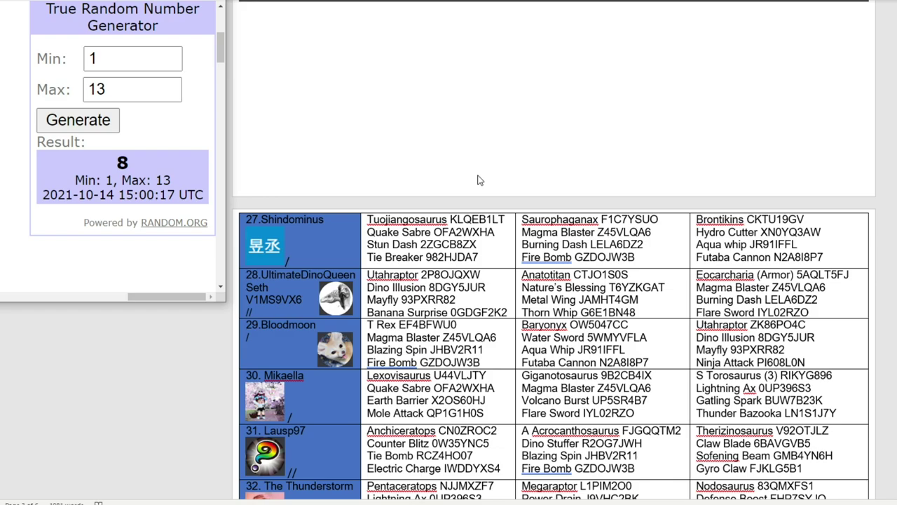
pyautogui.scroll(5, 482, 162)
pyautogui.scroll(10, 482, 162)
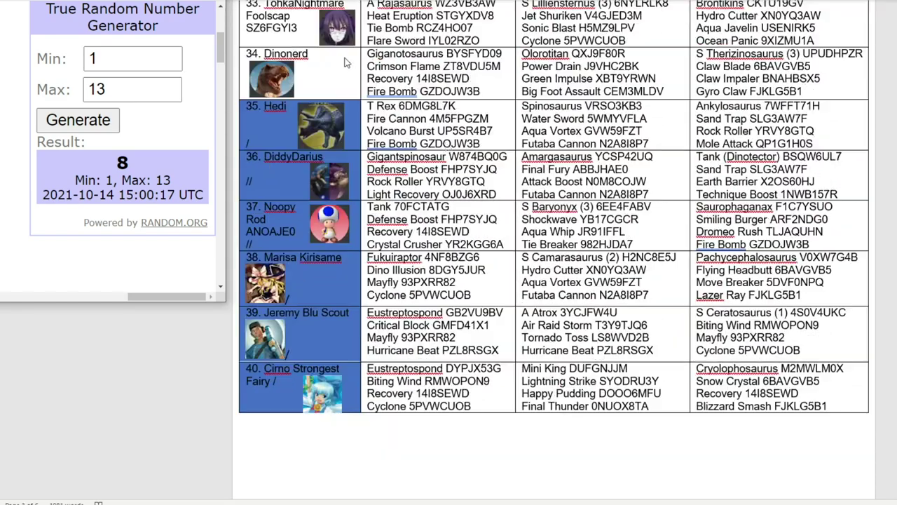
pyautogui.click(333, 55)
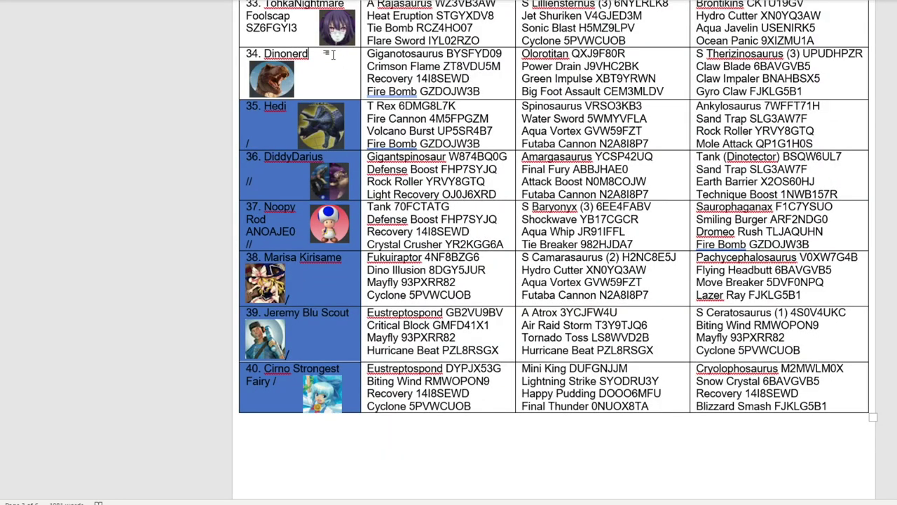
pyautogui.hotkey('alt', 'Tab')
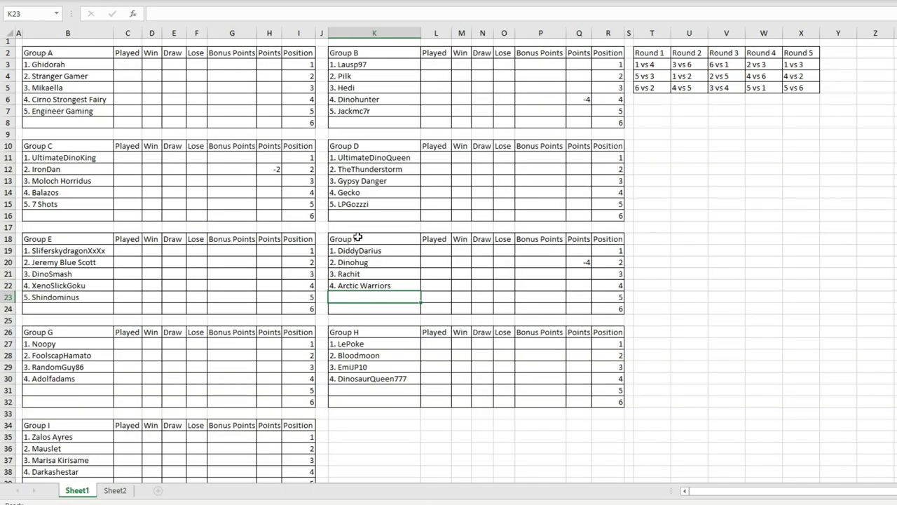
pyautogui.write('5. Dinonerd')
pyautogui.click(383, 283)
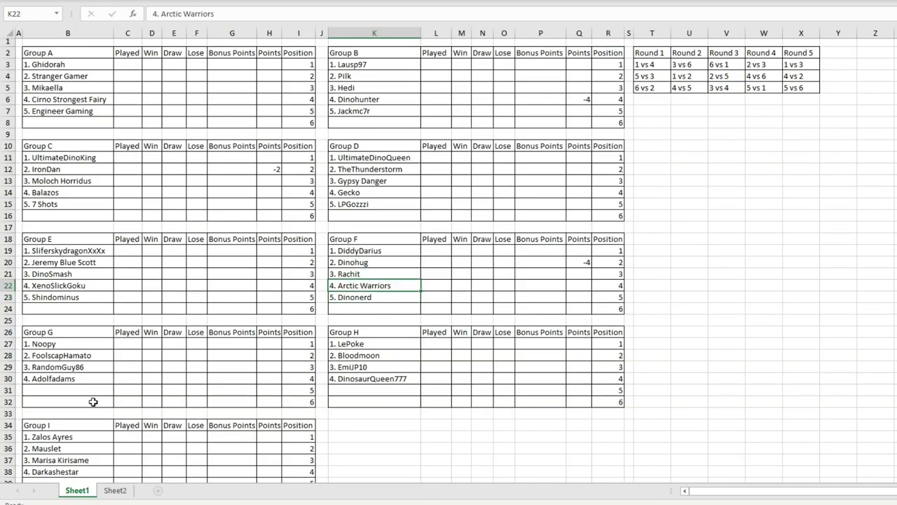
pyautogui.hotkey('alt', 'Tab')
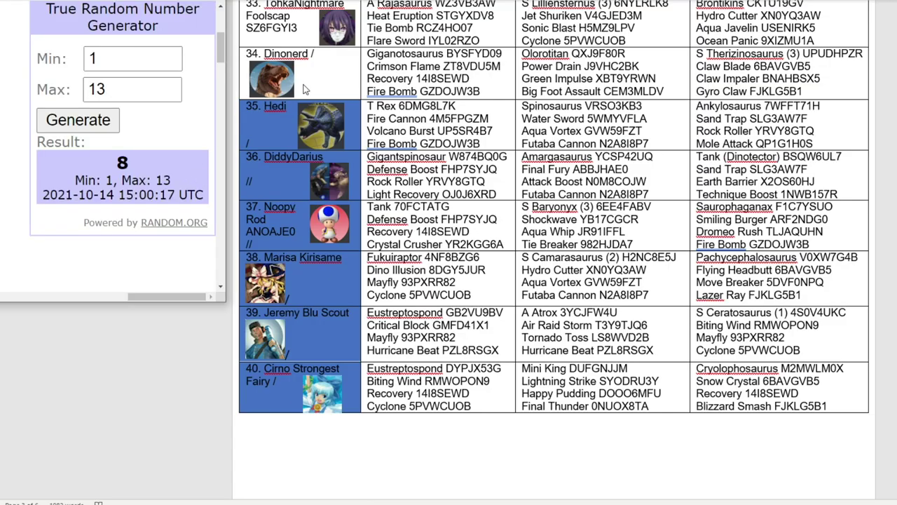
# Step: Shade Dinonerd's Word cell blue and mark Heavyweaponsguy with a '/'
pyautogui.rightClick(309, 86)
pyautogui.click(100, 122)
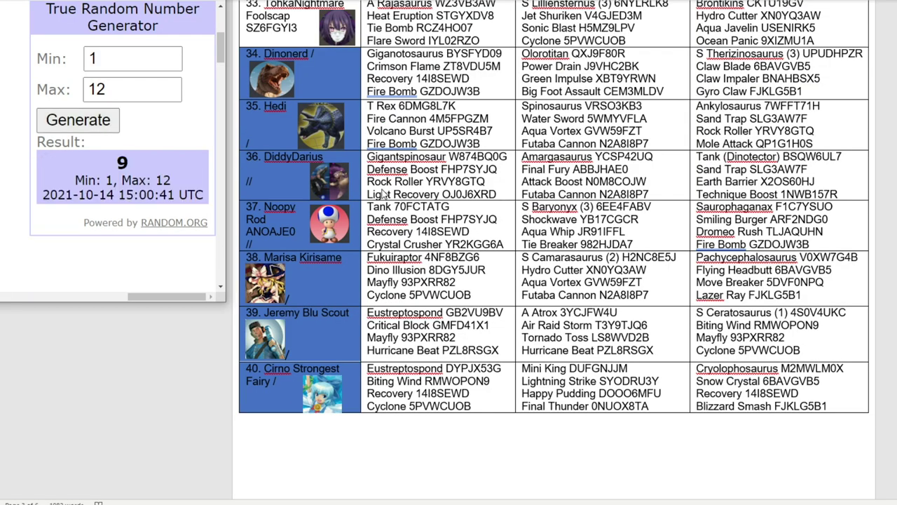
pyautogui.scroll(-10, 371, 201)
pyautogui.scroll(-12, 371, 201)
pyautogui.scroll(8, 371, 220)
pyautogui.click(318, 148)
pyautogui.write('/')
pyautogui.scroll(-8, 337, 133)
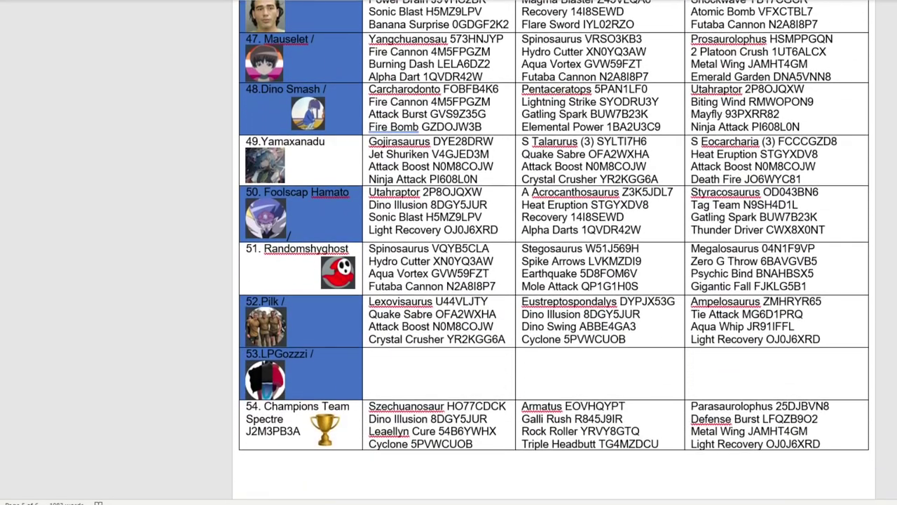
# Step: Enter '5.HeavyWeaponsguy' in B31 for Group G, then review Group E's entries
pyautogui.hotkey('alt', 'Tab')
pyautogui.click(87, 387)
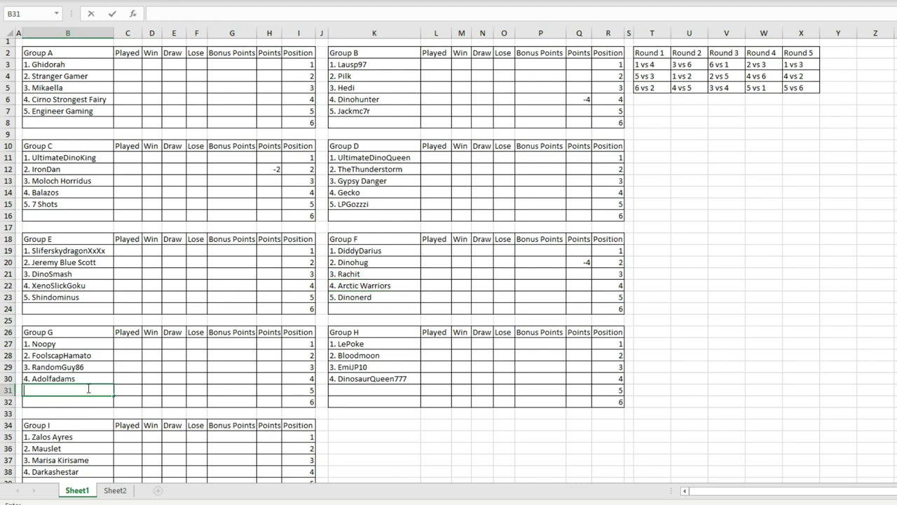
pyautogui.write('5.HeavyWeaponsguy')
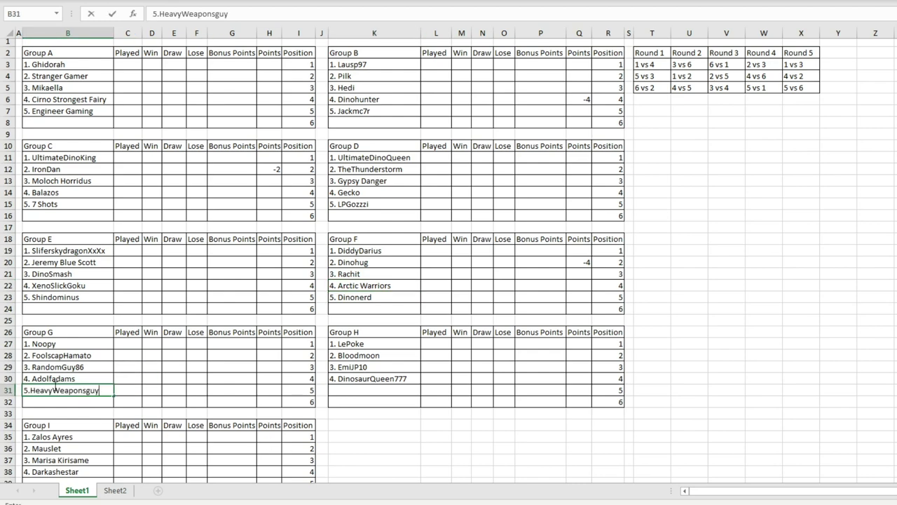
pyautogui.click(92, 369)
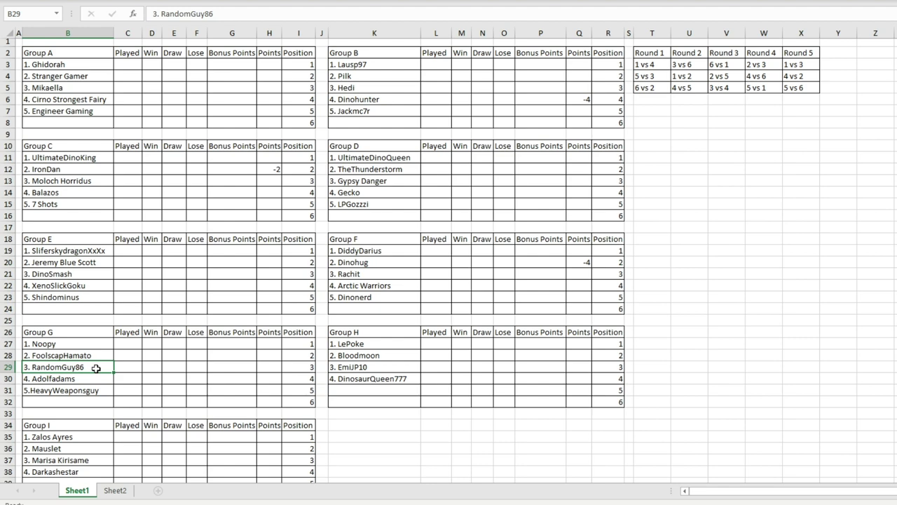
pyautogui.click(379, 287)
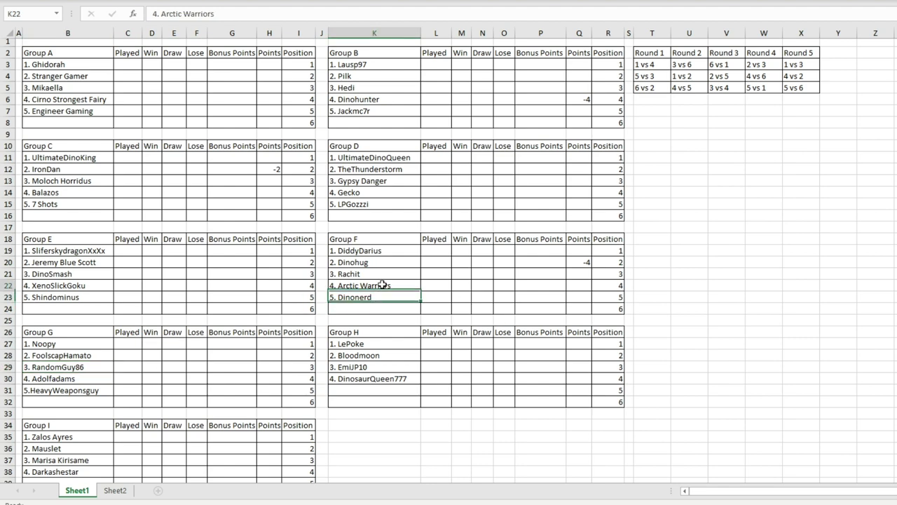
pyautogui.click(75, 295)
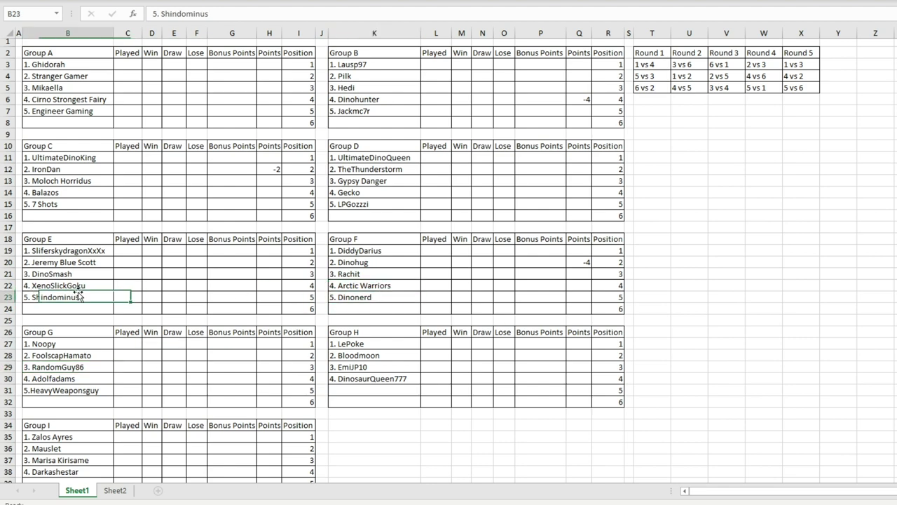
pyautogui.click(83, 274)
pyautogui.scroll(-4, 97, 271)
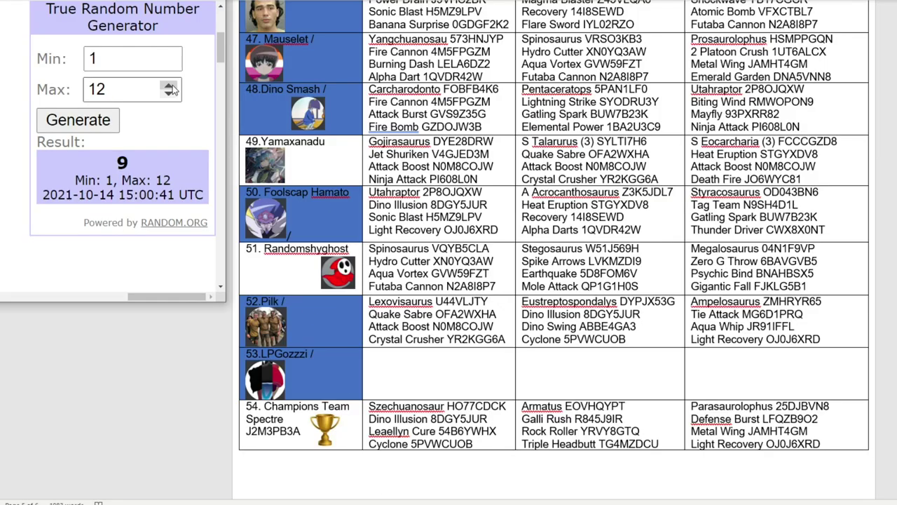
# Step: Draw a random number from 1 to 11 and locate team 6, Danxtactyl, in the Word list
pyautogui.click(173, 94)
pyautogui.click(94, 119)
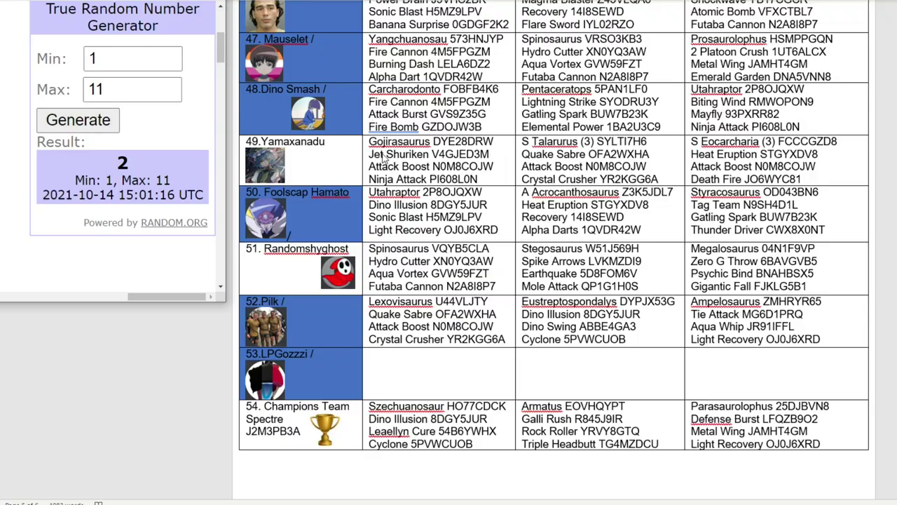
pyautogui.scroll(-15, 422, 165)
pyautogui.scroll(15, 423, 165)
pyautogui.scroll(15, 424, 163)
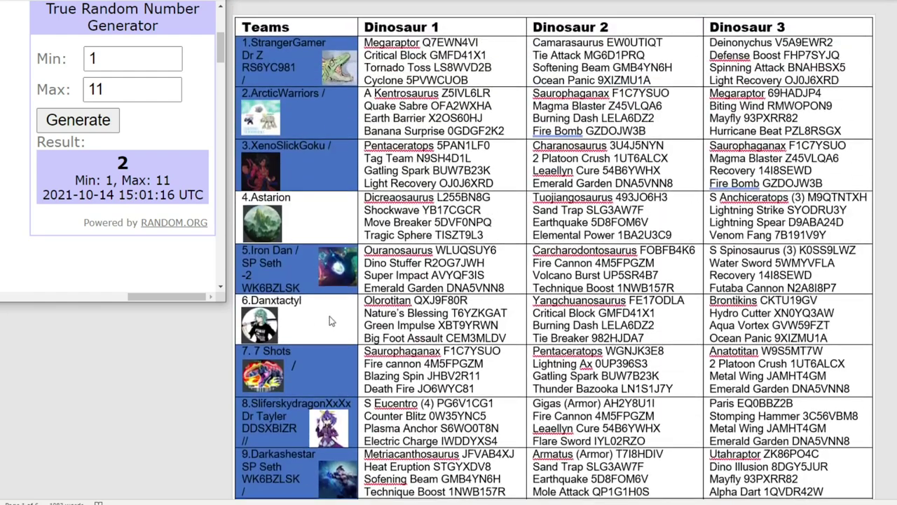
pyautogui.click(334, 311)
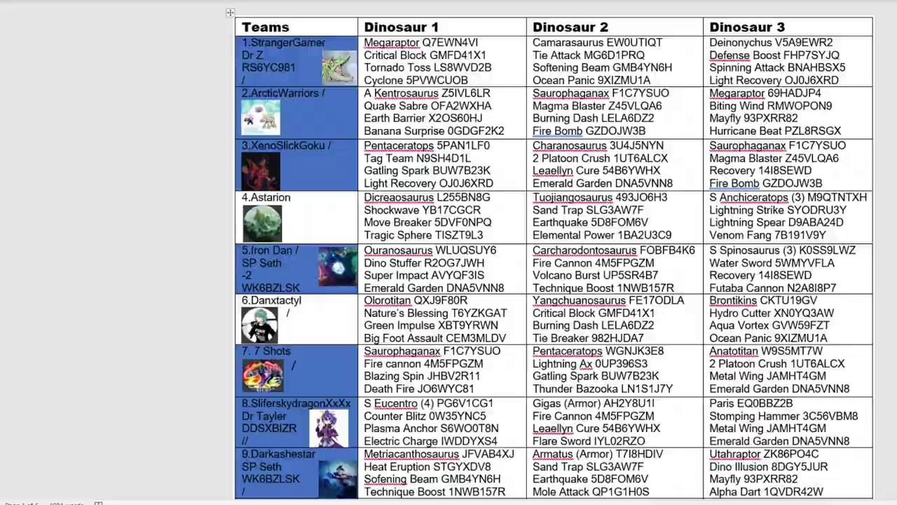
# Step: Type '5. Danxtactyl' into K31 in the Excel sheet
pyautogui.hotkey('alt', 'Tab')
pyautogui.write('5')
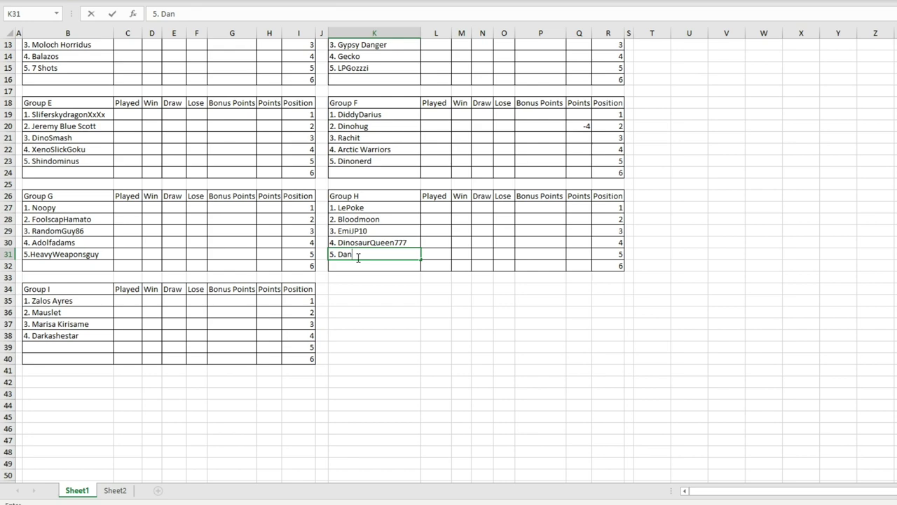
pyautogui.write('. Danxtactyl')
pyautogui.scroll(4, 398, 240)
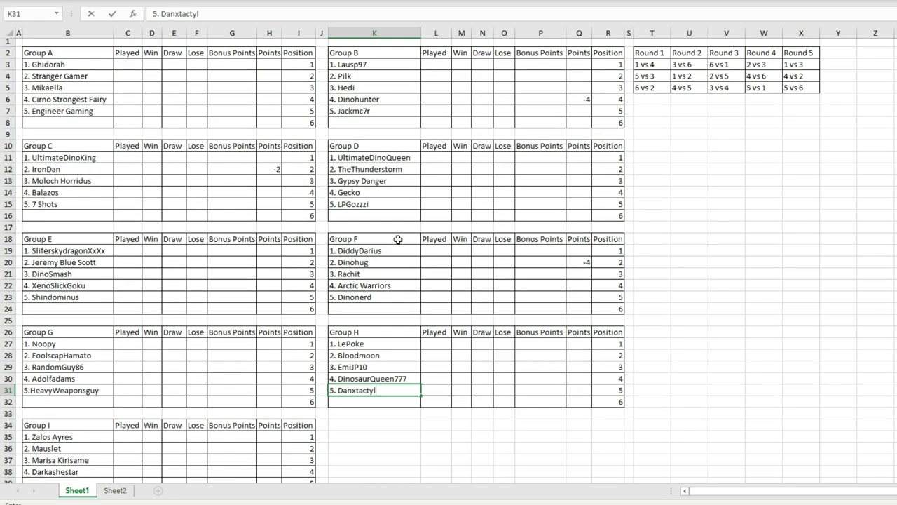
pyautogui.scroll(-2, 397, 240)
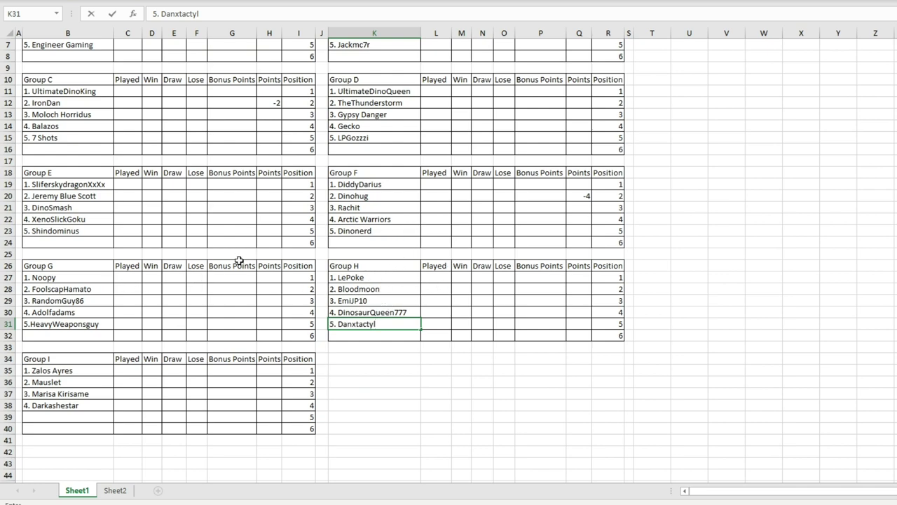
pyautogui.scroll(-1, 239, 262)
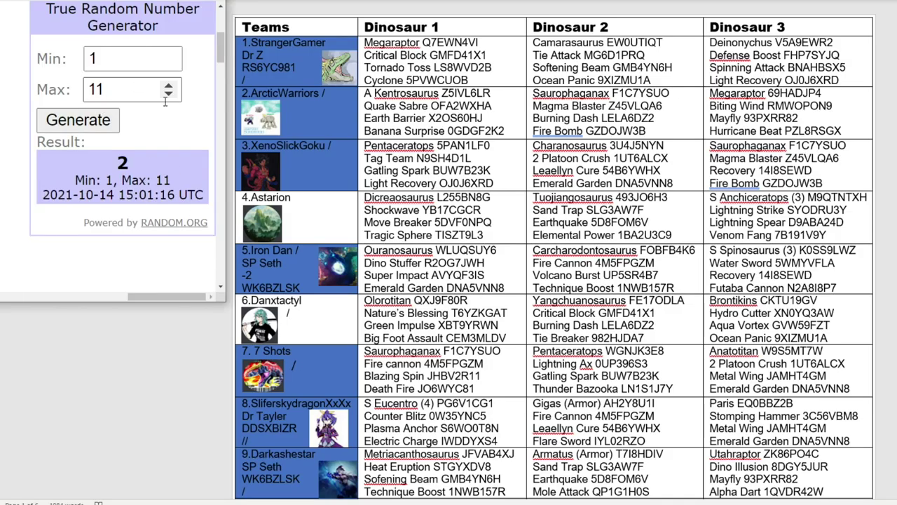
# Step: Draw a random number from 1 to 10 and shade Cryonova's Word cell blue as drawn
pyautogui.click(168, 93)
pyautogui.click(105, 120)
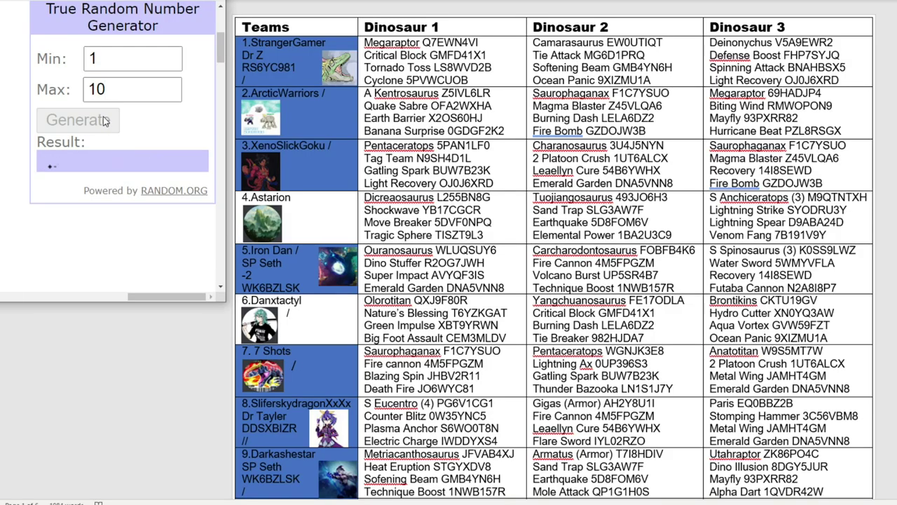
pyautogui.click(169, 94)
pyautogui.scroll(-3, 356, 156)
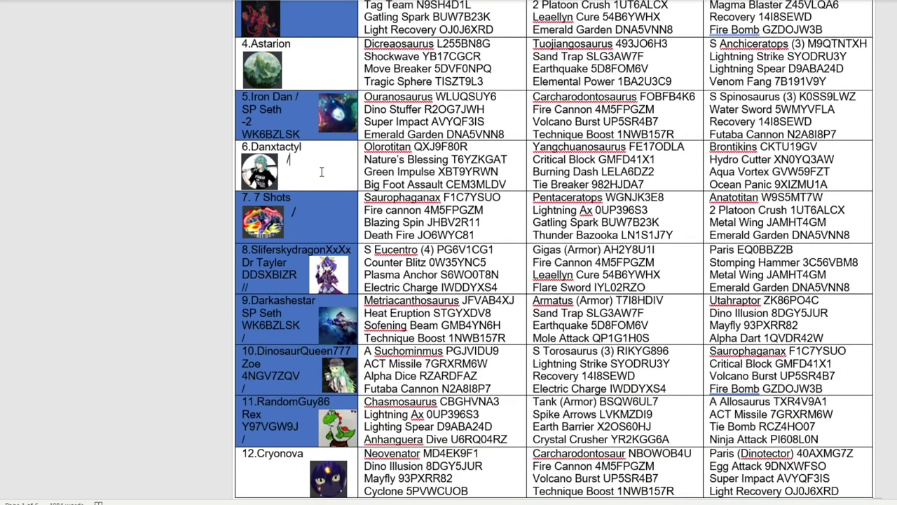
pyautogui.rightClick(321, 171)
pyautogui.press('Escape')
pyautogui.scroll(-3, 420, 280)
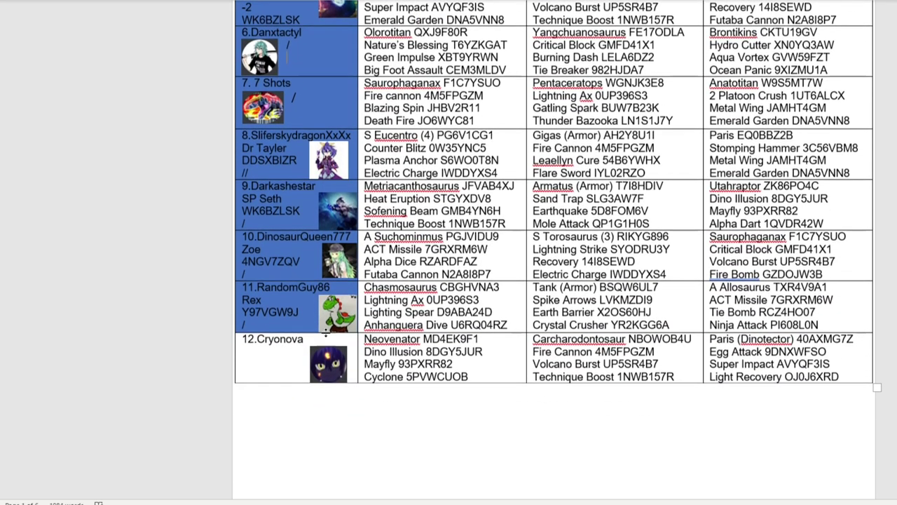
pyautogui.click(273, 365)
pyautogui.rightClick(273, 366)
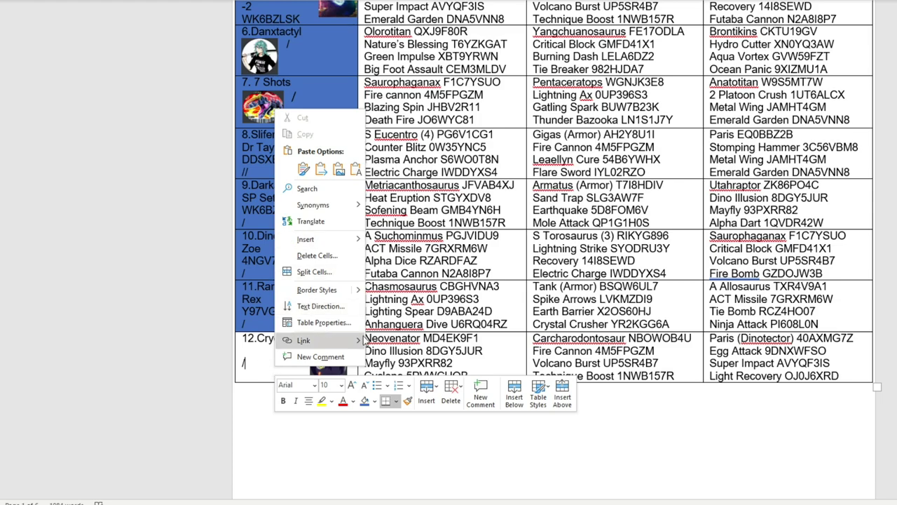
pyautogui.click(364, 401)
# Step: Paste '5. Cryonova' into B39 for Group I, then return to the Word team list
pyautogui.click(338, 501)
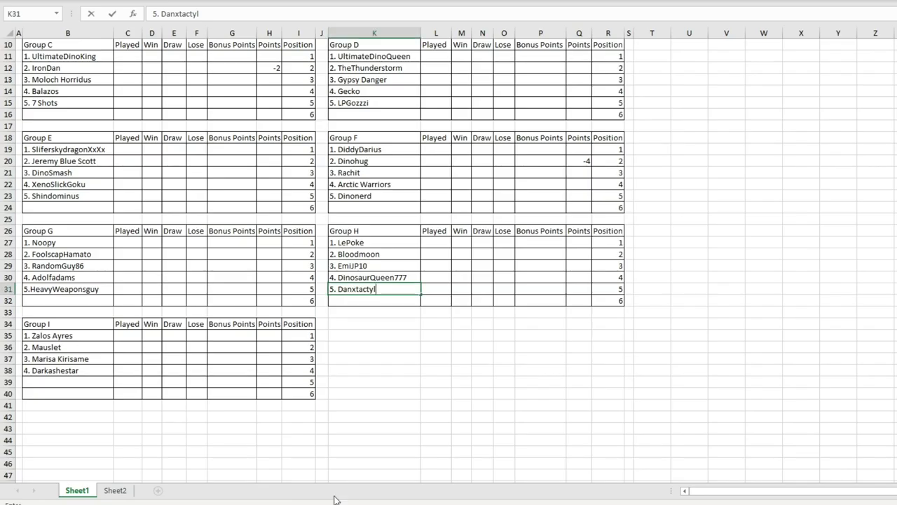
pyautogui.click(78, 382)
pyautogui.write('5. Cryonova')
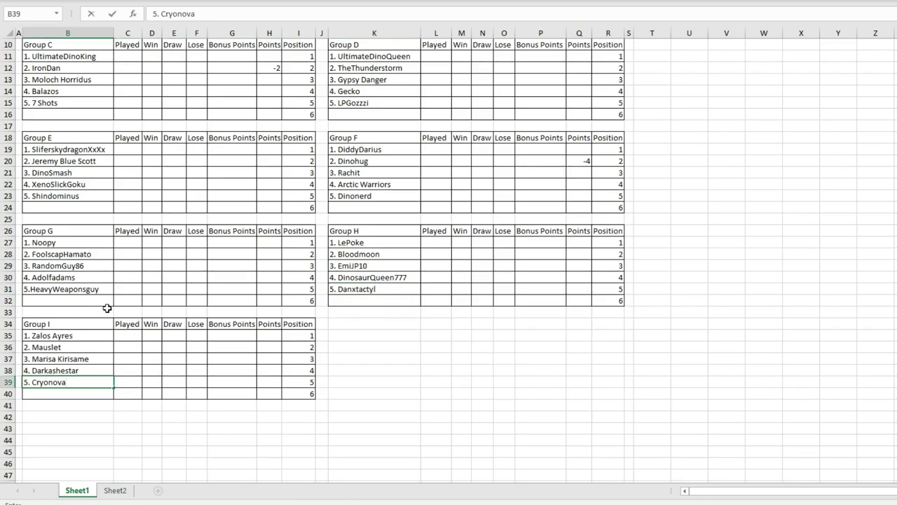
pyautogui.scroll(3, 232, 389)
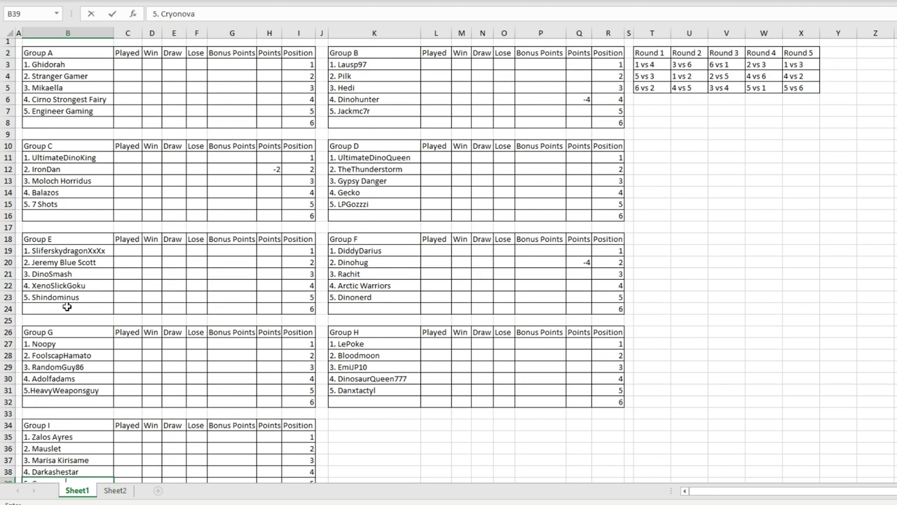
pyautogui.hotkey('alt', 'Tab')
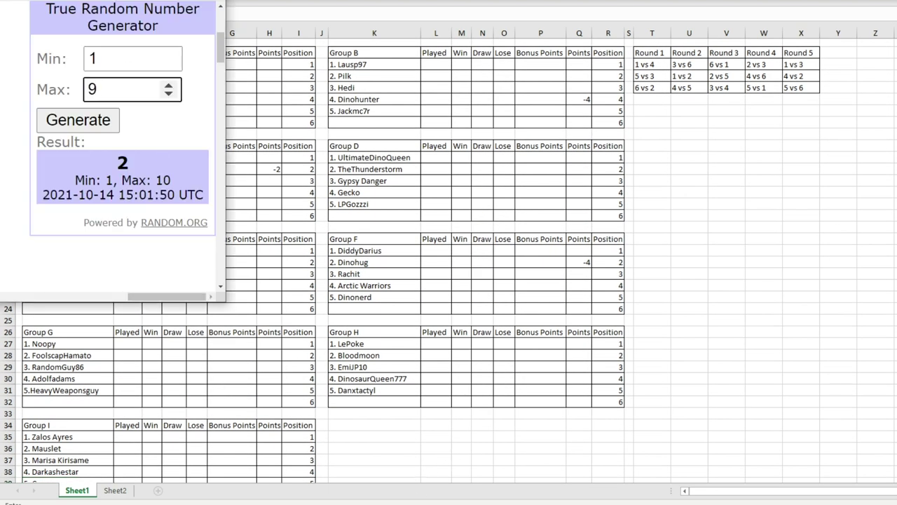
pyautogui.hotkey('alt', 'Tab')
pyautogui.scroll(5, 305, 198)
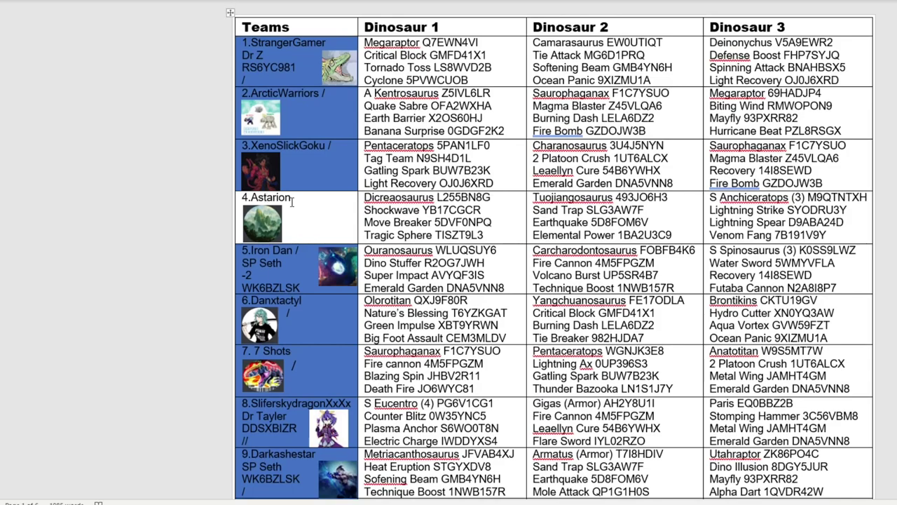
pyautogui.scroll(-8, 313, 200)
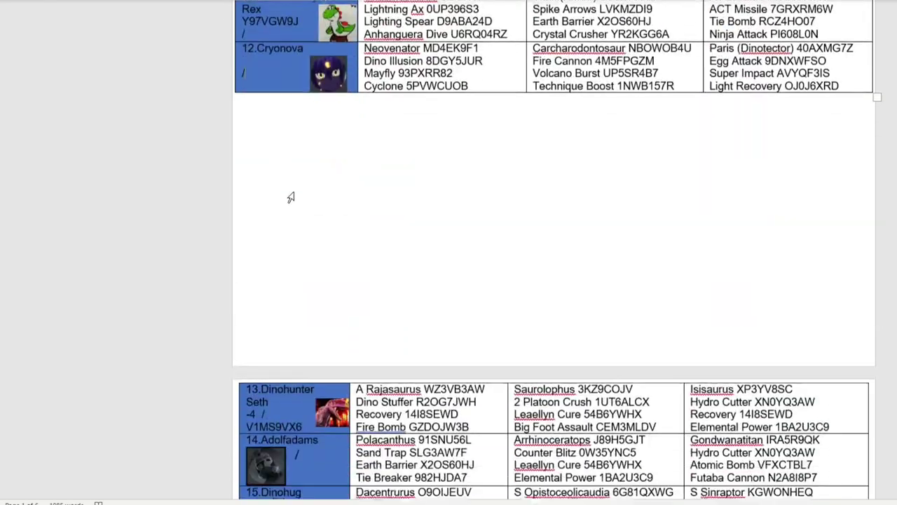
# Step: Draw a random number from 1 to 9 with the RANDOM.ORG widget
pyautogui.scroll(-3, 326, 283)
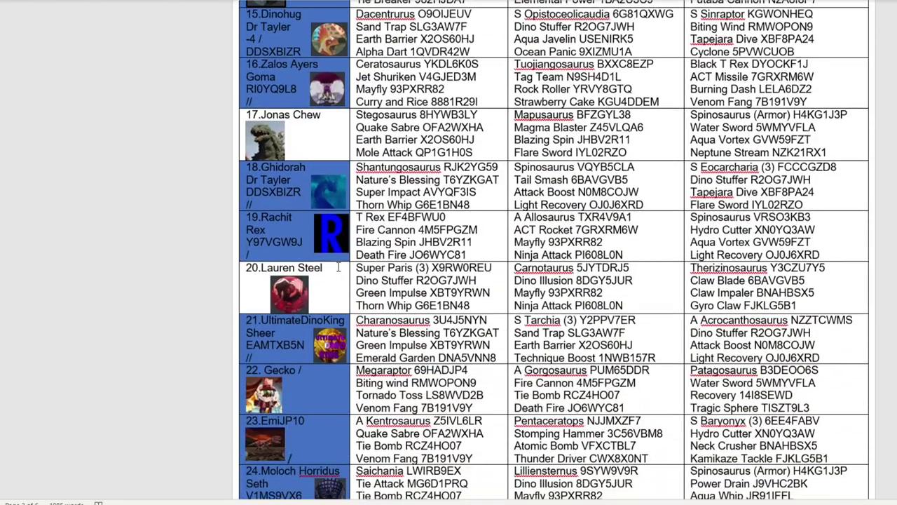
pyautogui.scroll(-7, 338, 267)
pyautogui.scroll(-14, 298, 204)
pyautogui.scroll(-7, 306, 289)
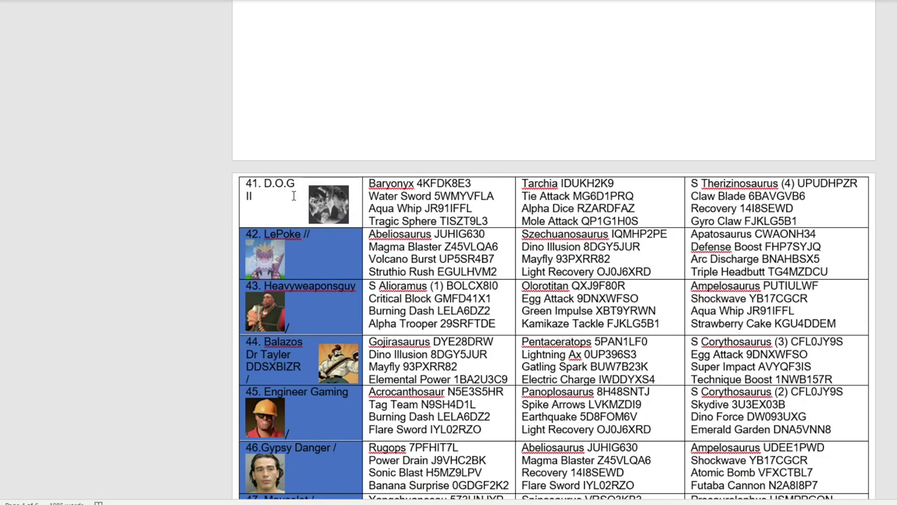
pyautogui.scroll(-9, 309, 200)
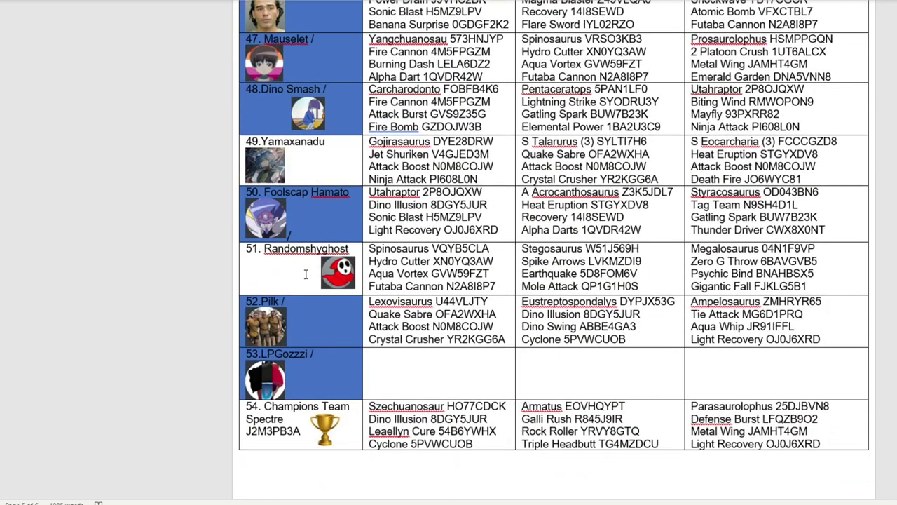
pyautogui.scroll(-1, 305, 274)
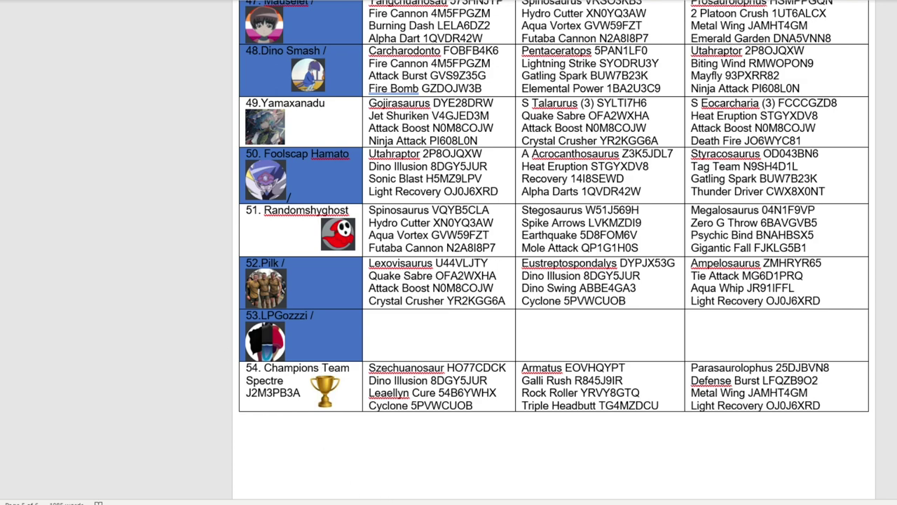
pyautogui.click(389, 477)
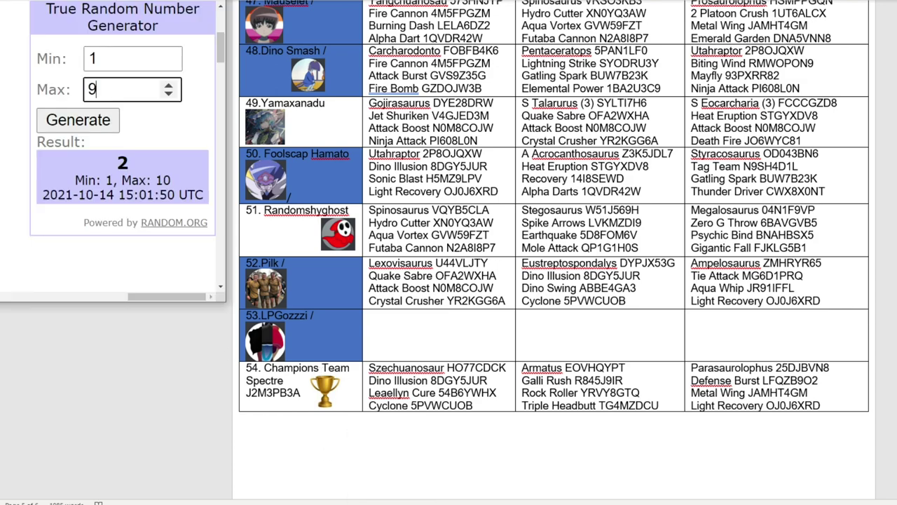
pyautogui.click(96, 122)
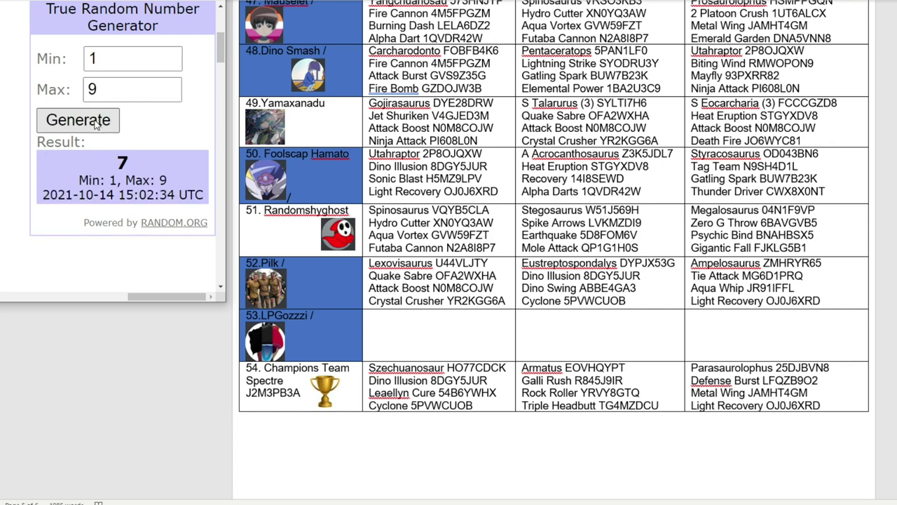
# Step: Select Yamaxanadu's cell in the Word team table, then return to Excel
pyautogui.click(342, 111)
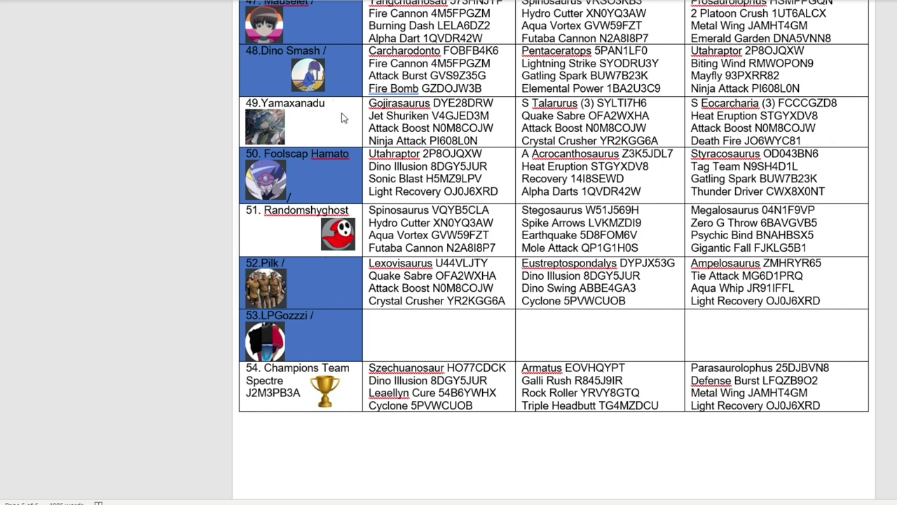
pyautogui.rightClick(321, 130)
pyautogui.click(322, 135)
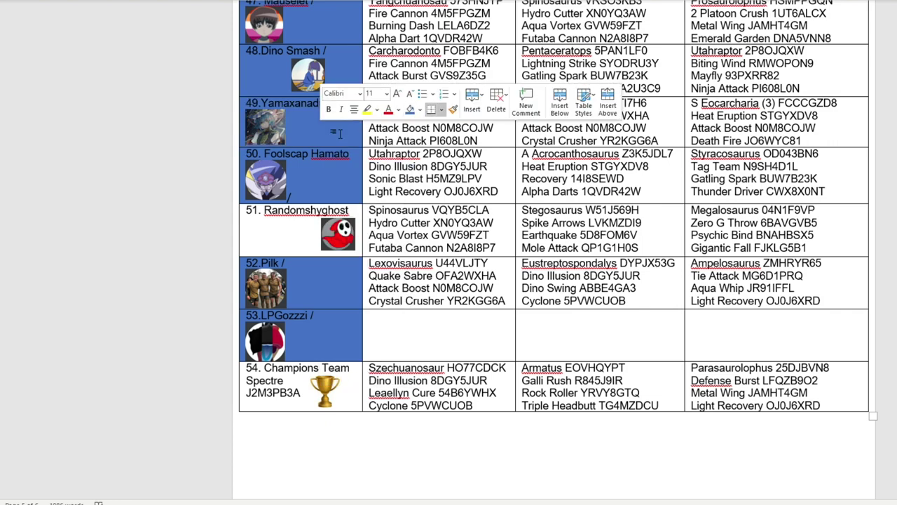
pyautogui.hotkey('alt', 'Tab')
# Step: Type '6. Yamaxanadu' into B8 and review the Group A team names
pyautogui.click(88, 121)
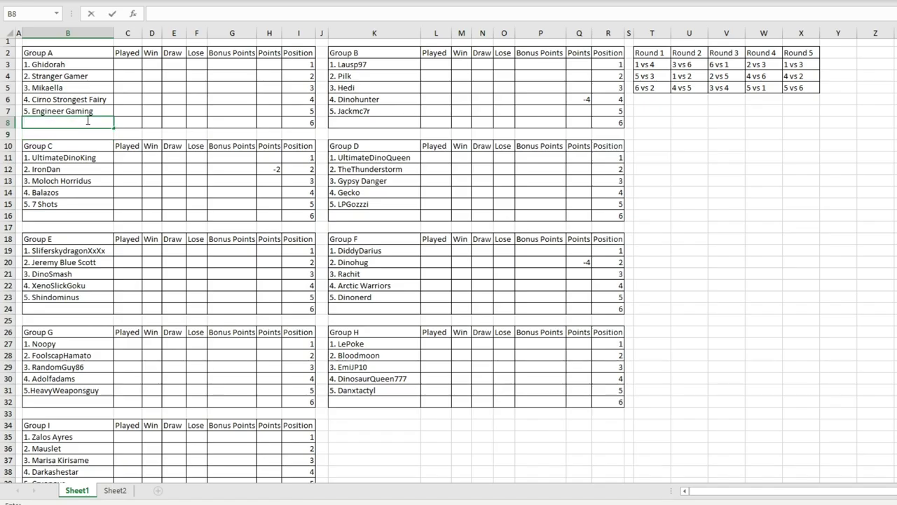
pyautogui.write('6. Yamaxanadu')
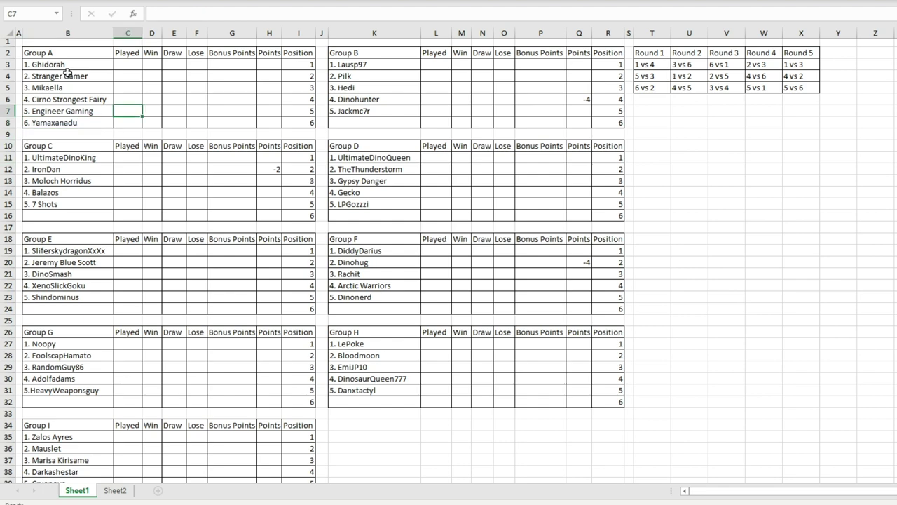
pyautogui.moveTo(68, 66); pyautogui.dragTo(295, 124)
pyautogui.click(96, 77)
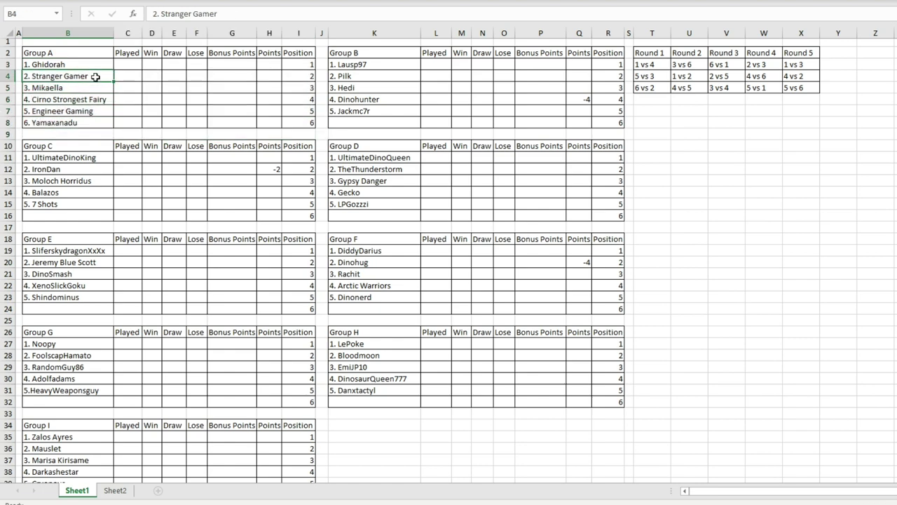
pyautogui.click(47, 89)
pyautogui.click(78, 67)
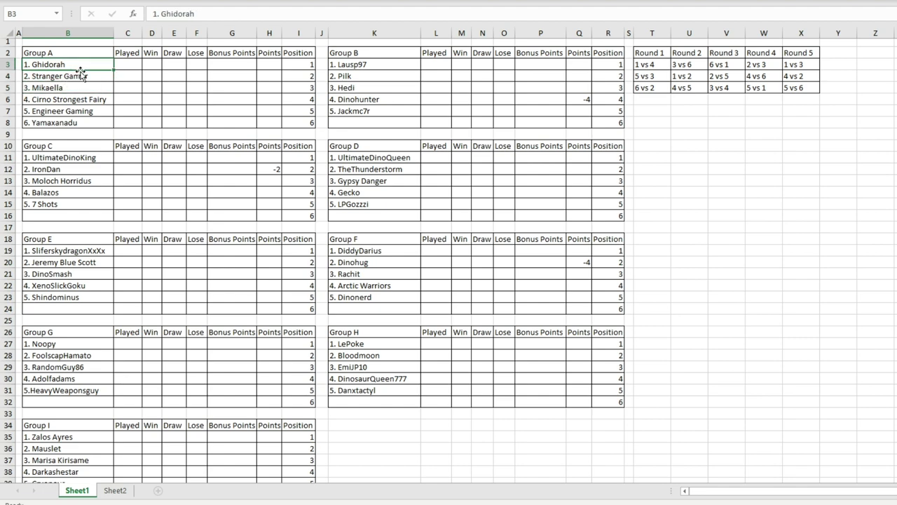
pyautogui.click(397, 122)
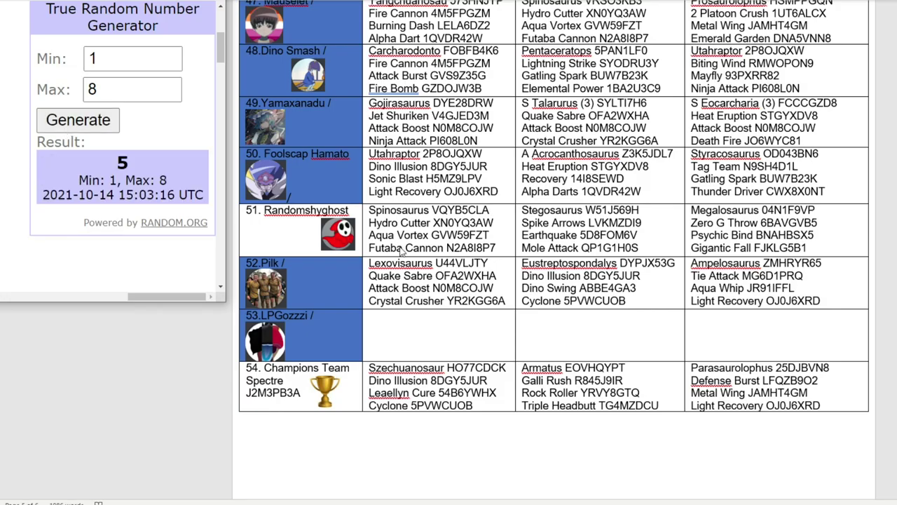
pyautogui.scroll(15, 306, 236)
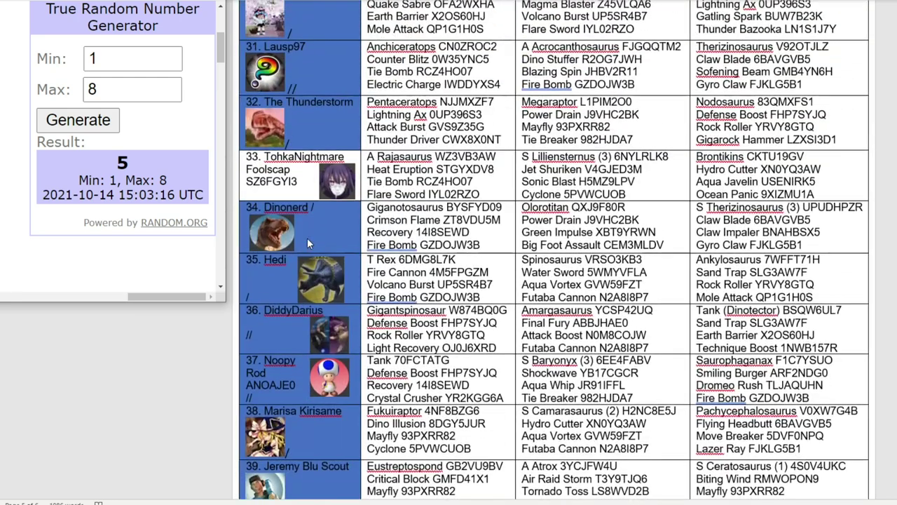
pyautogui.click(303, 193)
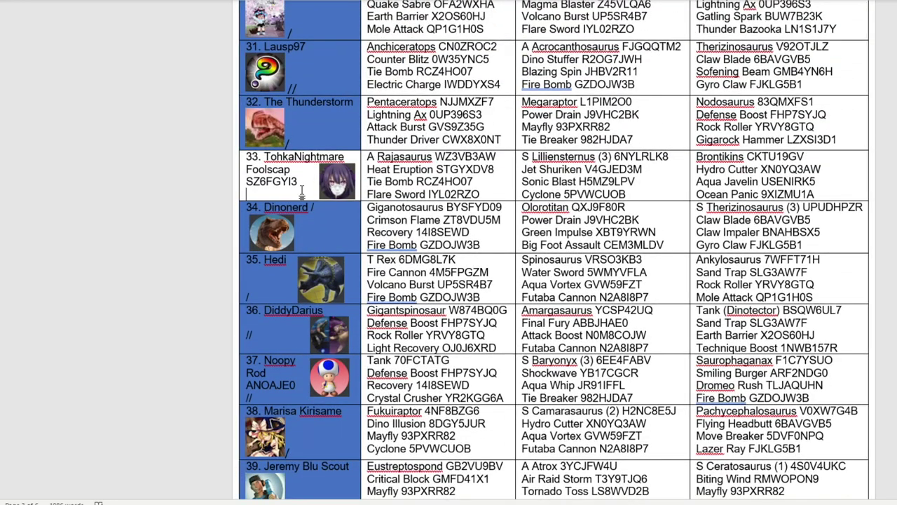
pyautogui.rightClick(274, 184)
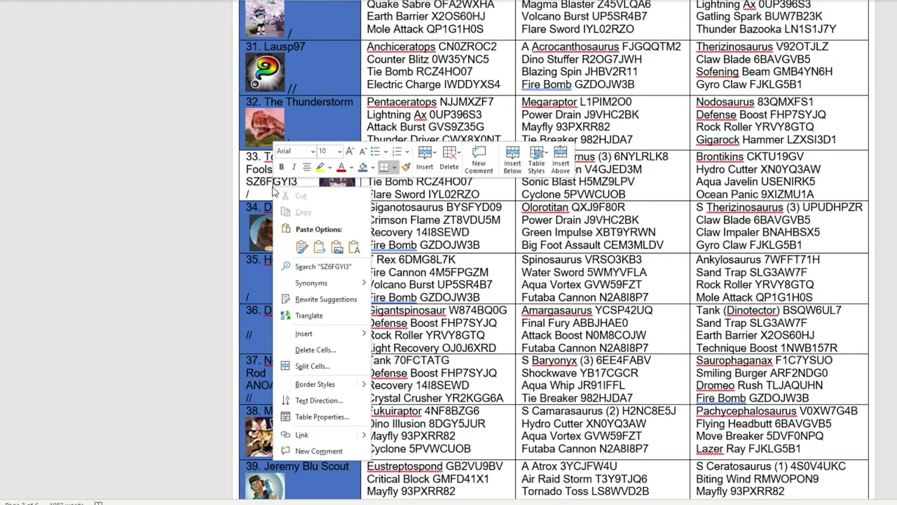
pyautogui.click(363, 169)
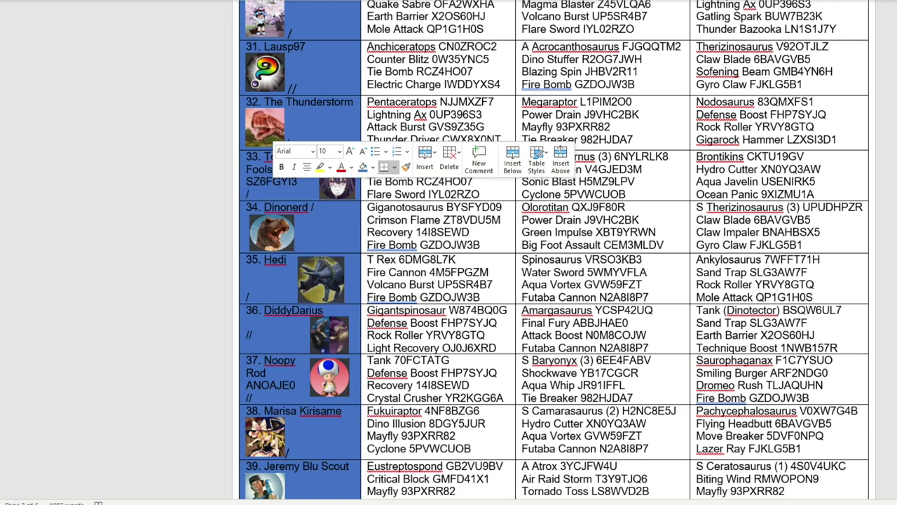
pyautogui.hotkey('alt', 'Tab')
# Step: Enter '6. Tohka Nightmare' in K8 and check the Group B entries
pyautogui.write('Tohk')
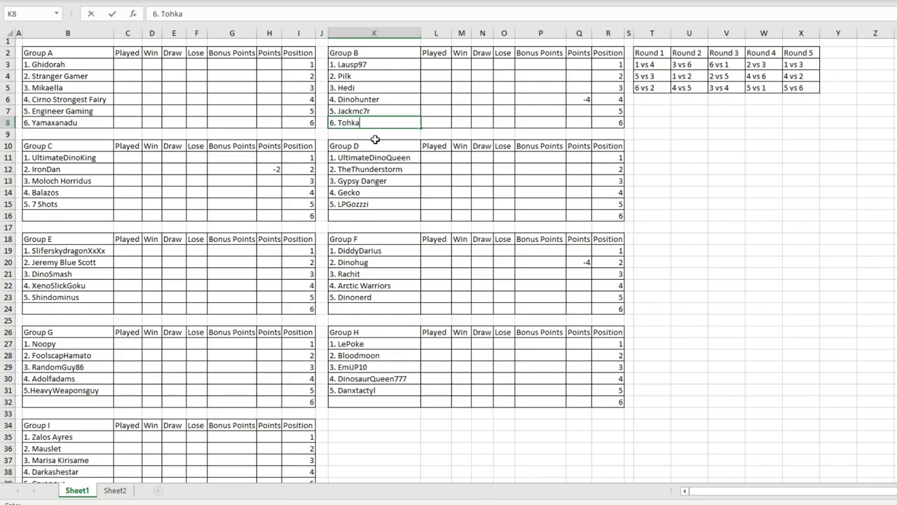
pyautogui.write('a Nightmare')
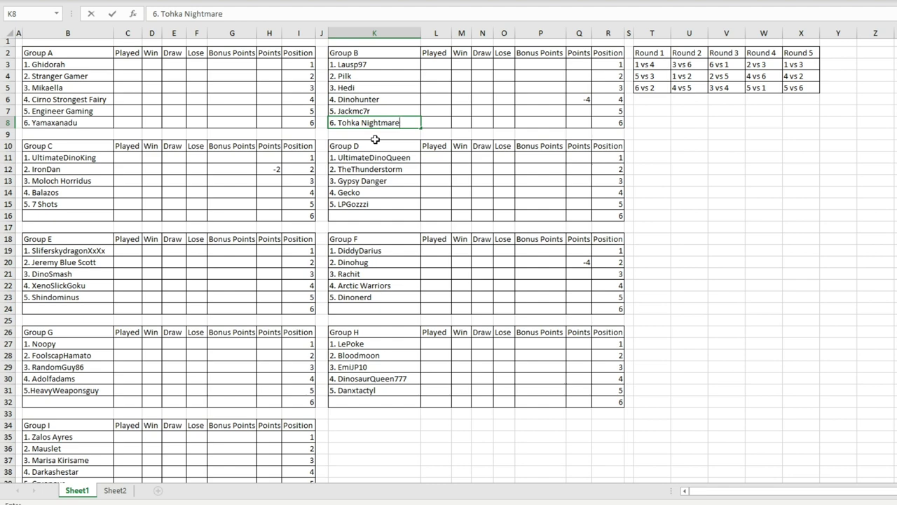
pyautogui.click(373, 81)
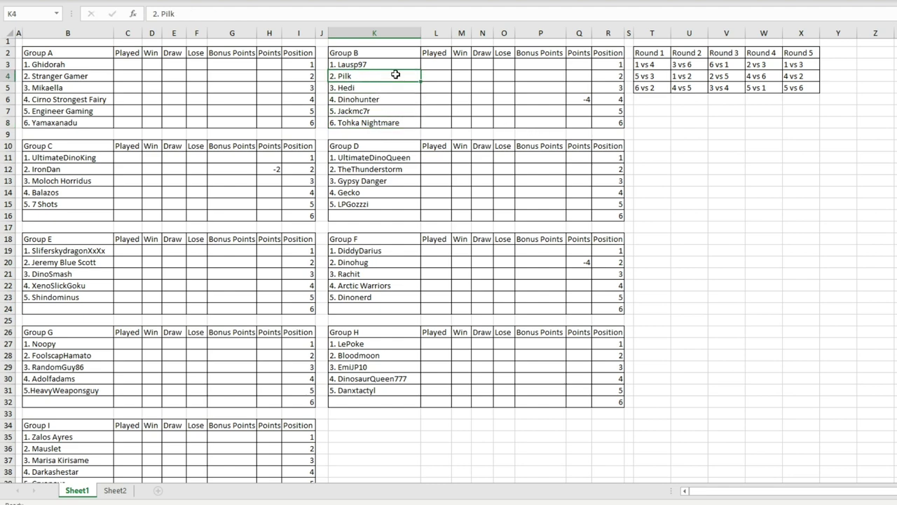
pyautogui.moveTo(371, 123); pyautogui.dragTo(395, 64)
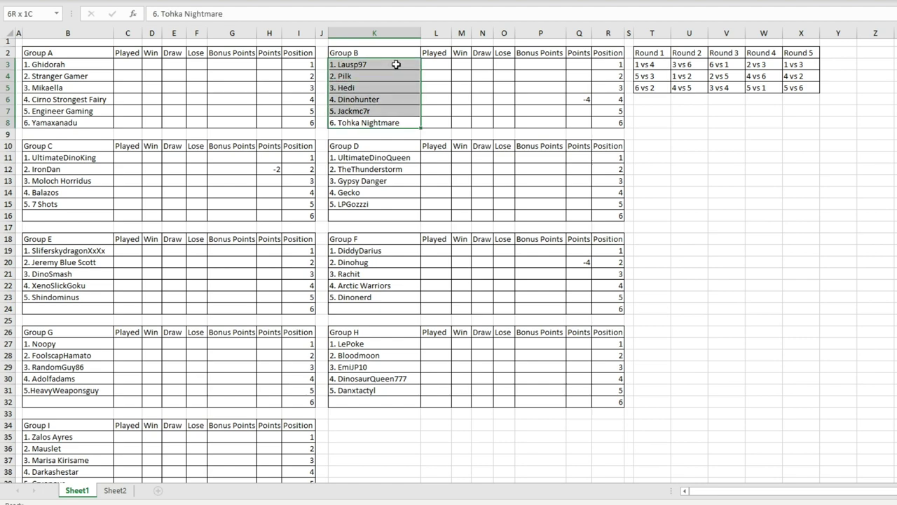
pyautogui.click(374, 86)
pyautogui.click(379, 122)
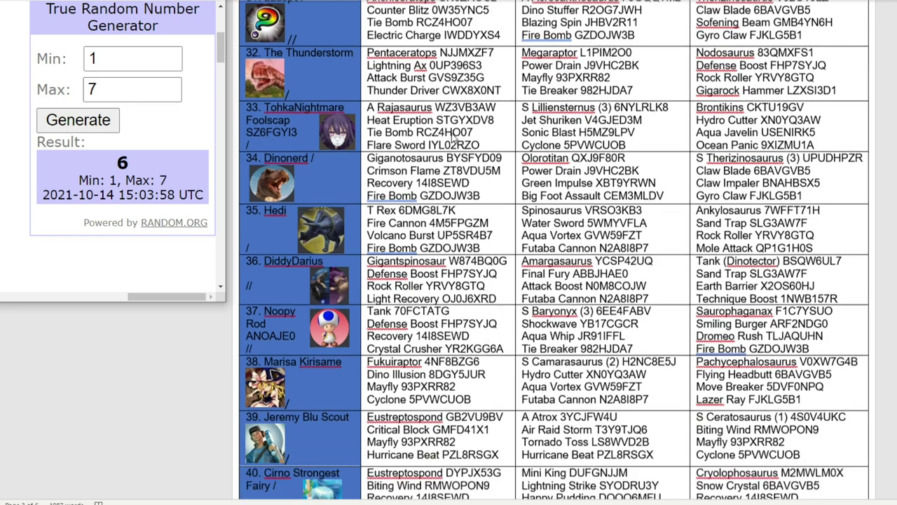
pyautogui.scroll(-15, 453, 136)
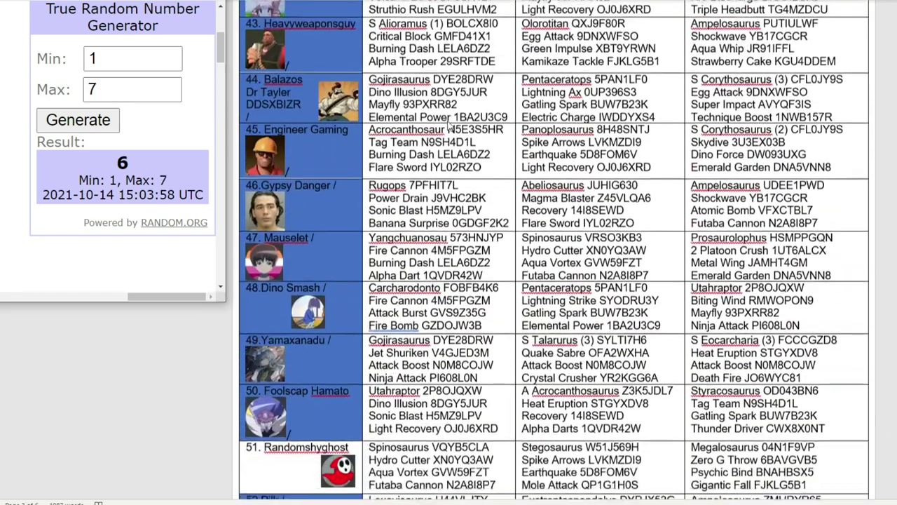
pyautogui.scroll(-10, 449, 124)
pyautogui.scroll(4, 351, 210)
pyautogui.click(288, 233)
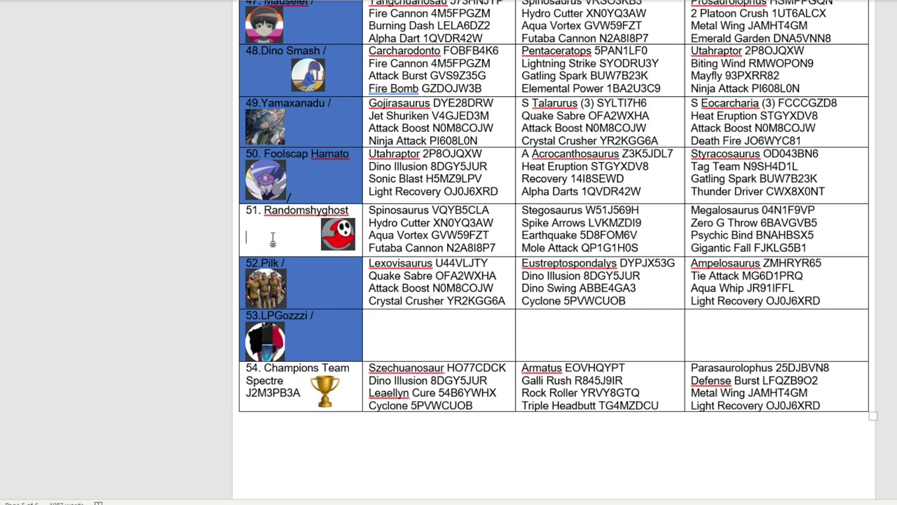
pyautogui.rightClick(283, 242)
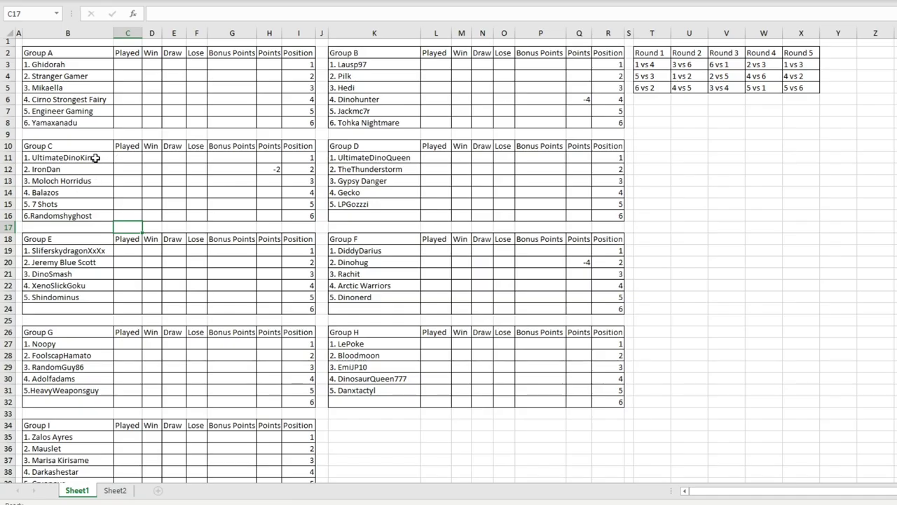
# Step: Enter '6.Randomshyghost' in B16 and check the Group C entries
pyautogui.moveTo(95, 157); pyautogui.dragTo(111, 213)
pyautogui.click(97, 171)
pyautogui.moveTo(98, 170); pyautogui.dragTo(276, 169)
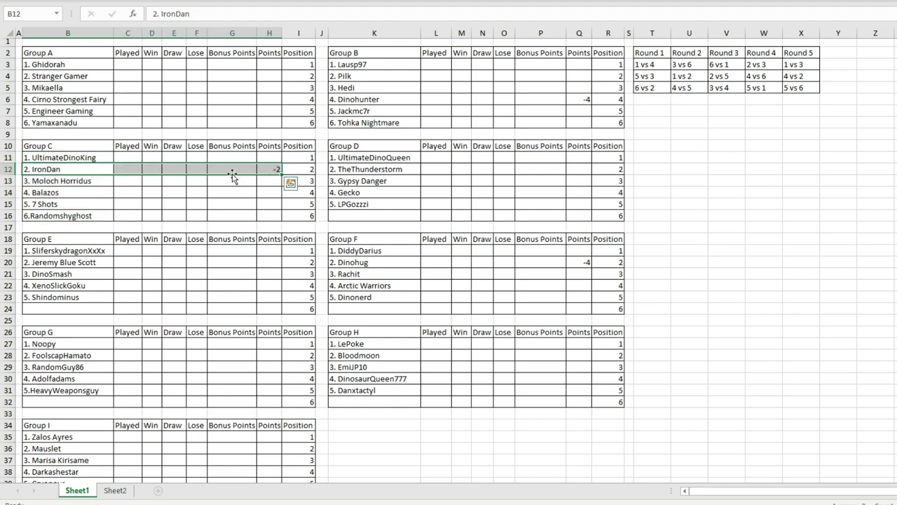
pyautogui.click(81, 169)
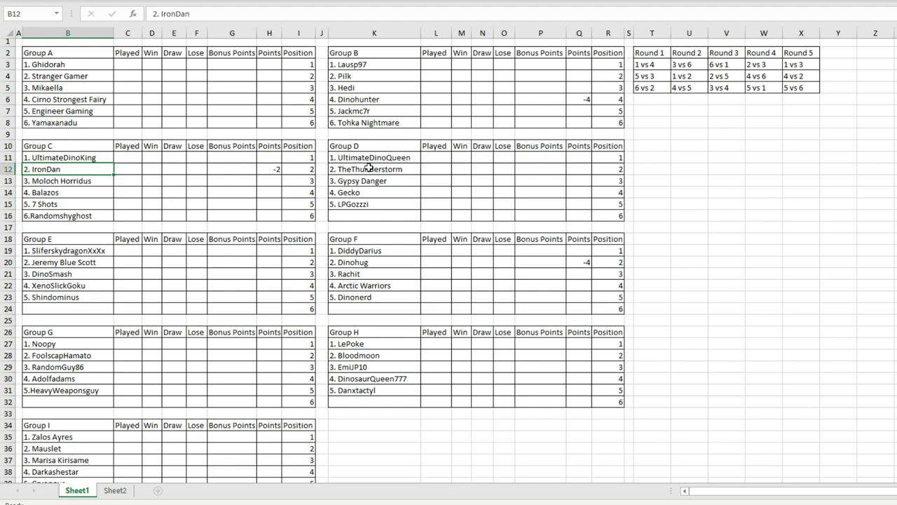
pyautogui.click(384, 216)
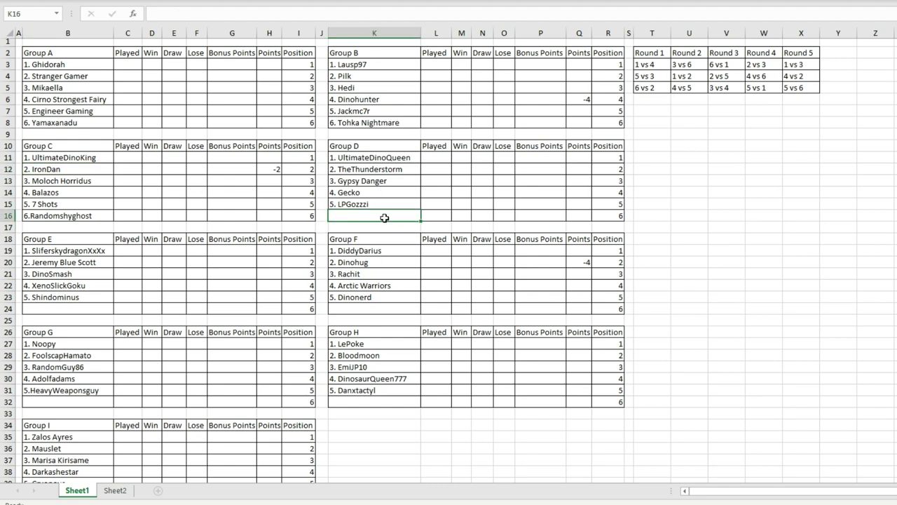
pyautogui.click(92, 216)
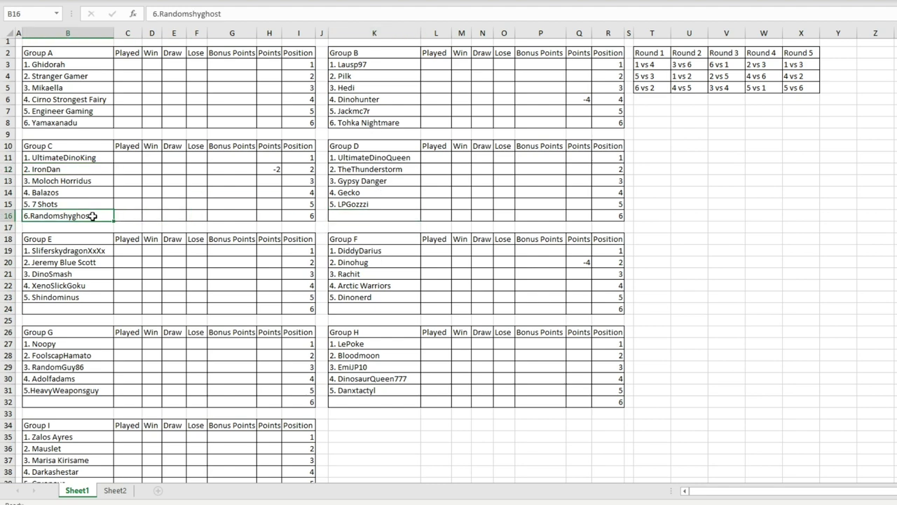
pyautogui.click(89, 168)
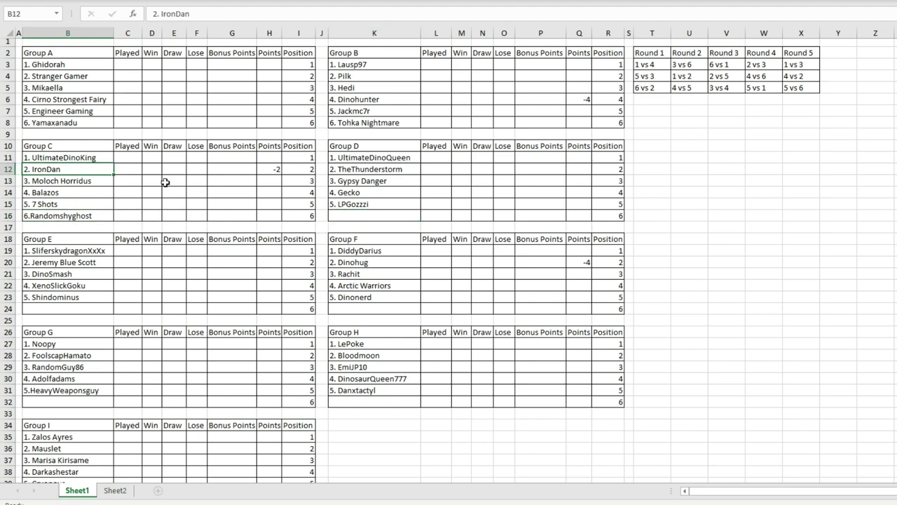
pyautogui.click(375, 217)
# Step: Draw a random number from 1 to 6 and mark Champions Team in the Word roster
pyautogui.hotkey('alt', 'Tab')
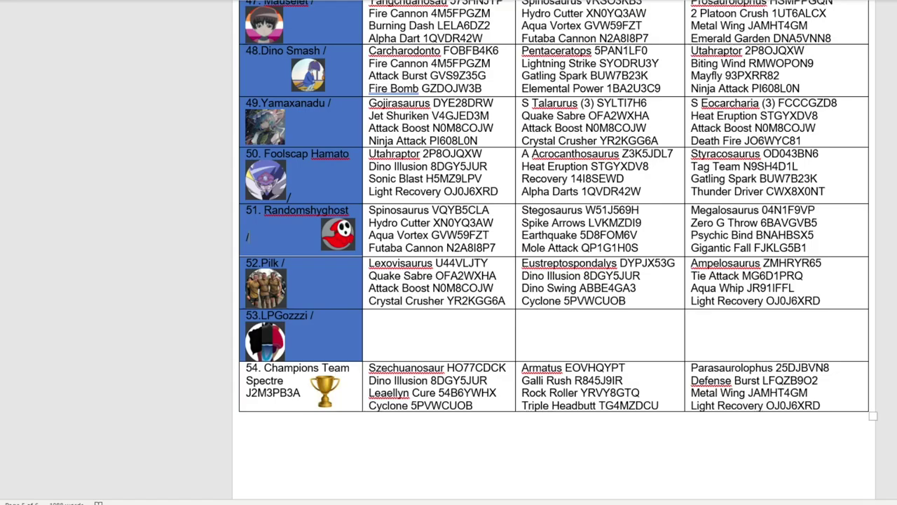
pyautogui.click(168, 93)
pyautogui.click(99, 119)
pyautogui.click(309, 388)
pyautogui.rightClick(283, 397)
# Step: Fix the capitalisation of Champions Team as Group D's sixth team and paste into the first three Group D cells
pyautogui.hotkey('alt', 'Tab')
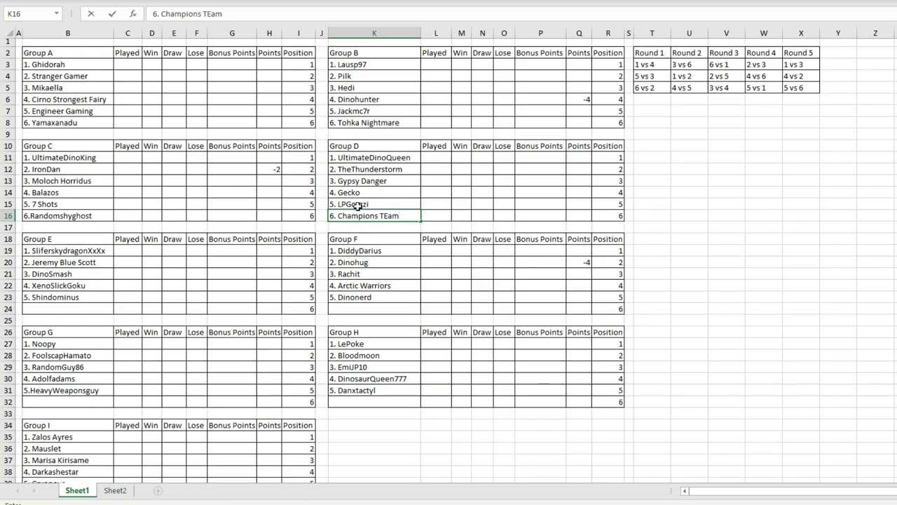
pyautogui.press('BackSpace')
pyautogui.press('BackSpace')
pyautogui.press('BackSpace')
pyautogui.write('eam')
pyautogui.click(442, 189)
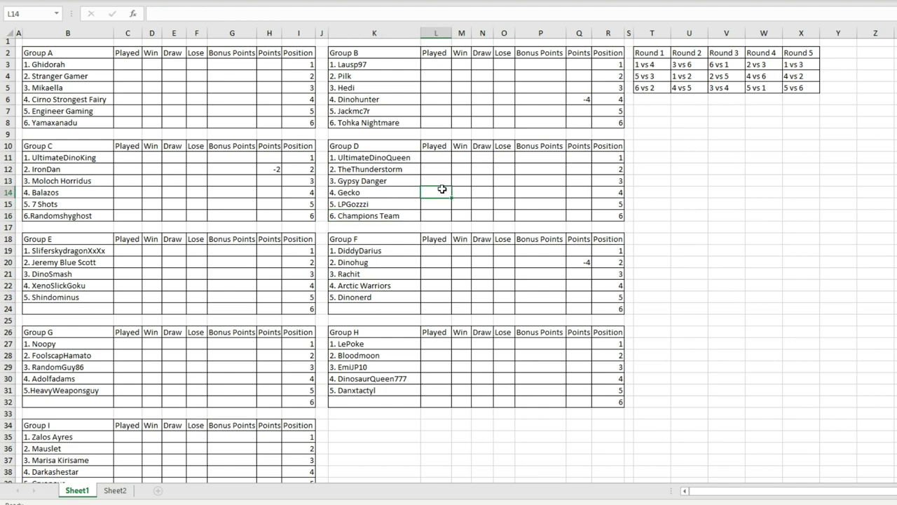
pyautogui.moveTo(404, 158); pyautogui.dragTo(405, 179)
pyautogui.write('1. UltimateDinoQueen 2. TheThunderstorm 3. Gypsy Danger')
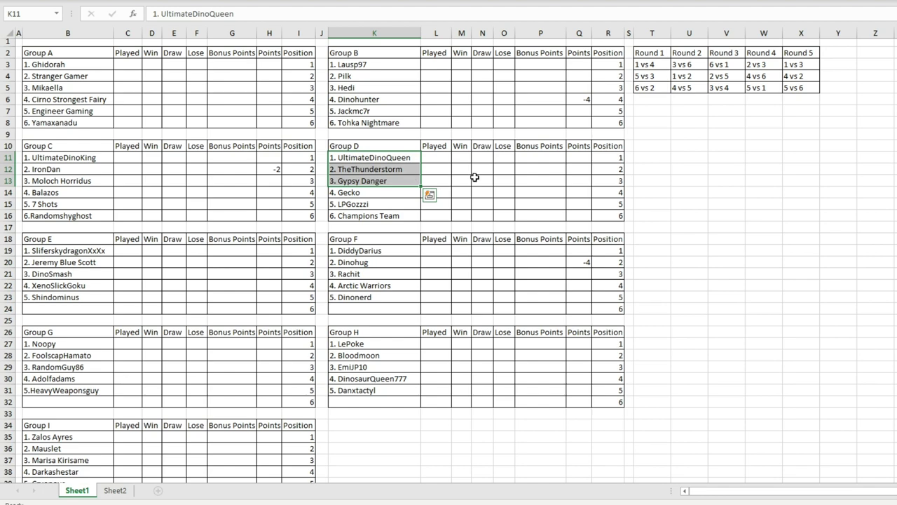
pyautogui.click(478, 181)
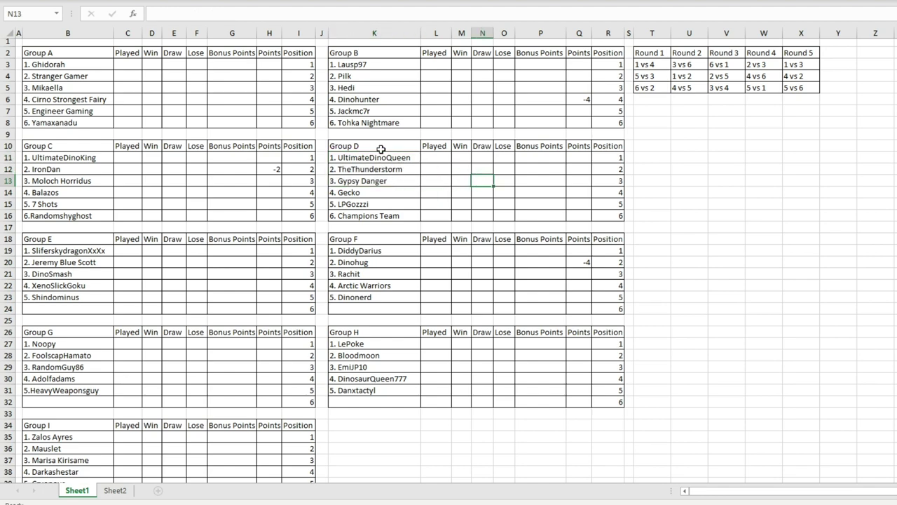
pyautogui.scroll(-2, 381, 149)
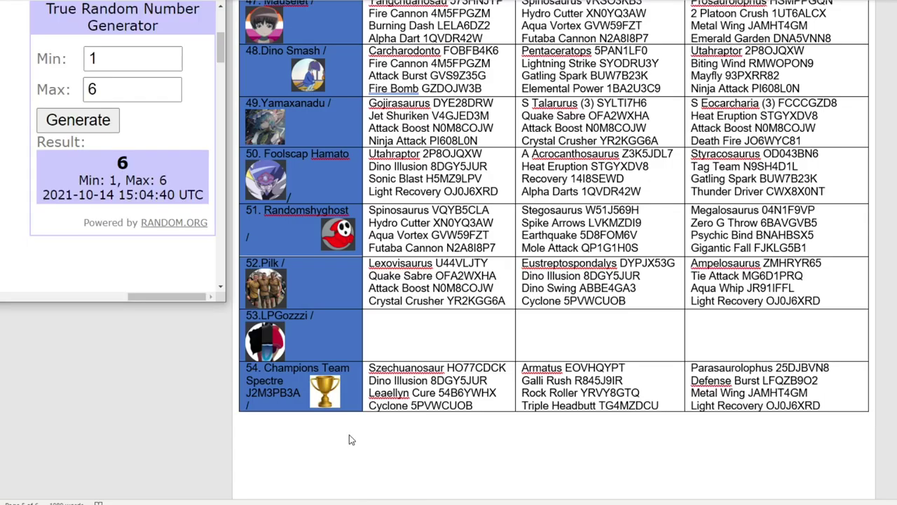
# Step: Draw a 1–5 number to pick Alpha Trooper, mark its roster cell, and check the Group E names
pyautogui.doubleClick(98, 89)
pyautogui.write('5')
pyautogui.click(78, 120)
pyautogui.scroll(10, 396, 230)
pyautogui.scroll(-8, 394, 200)
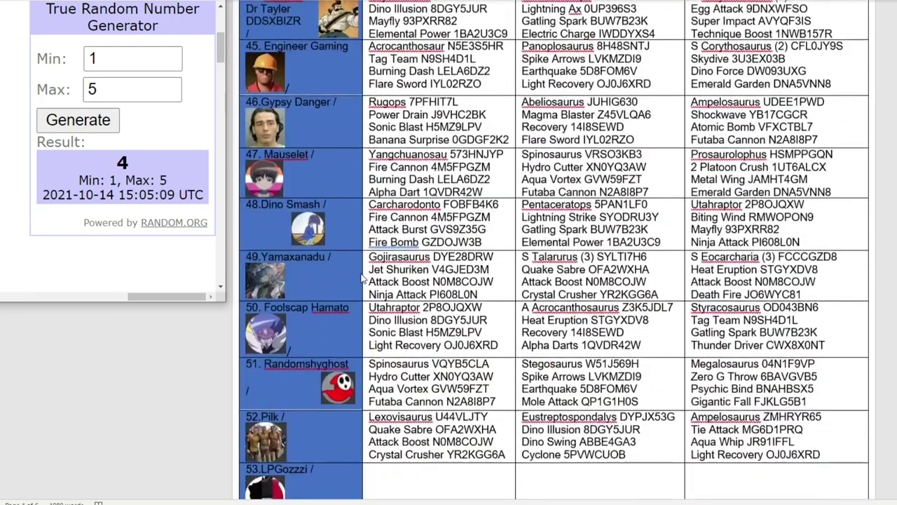
pyautogui.scroll(15, 362, 278)
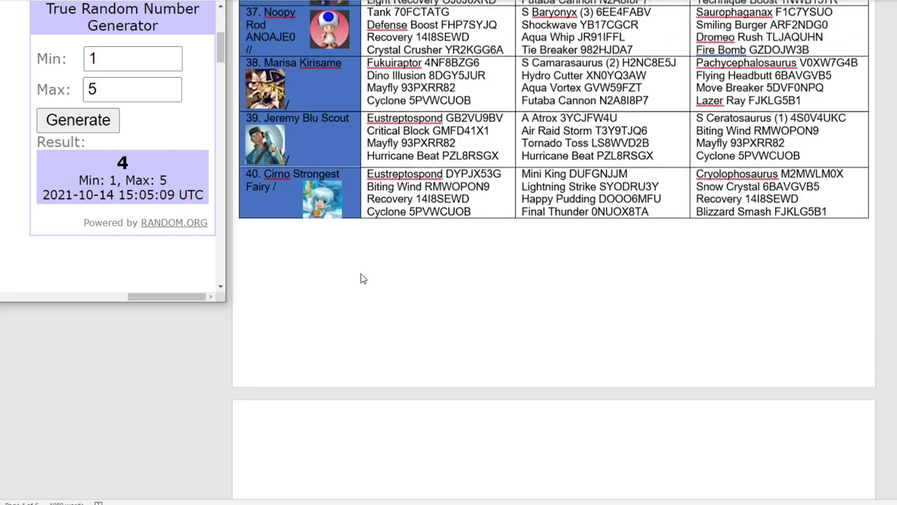
pyautogui.scroll(15, 362, 278)
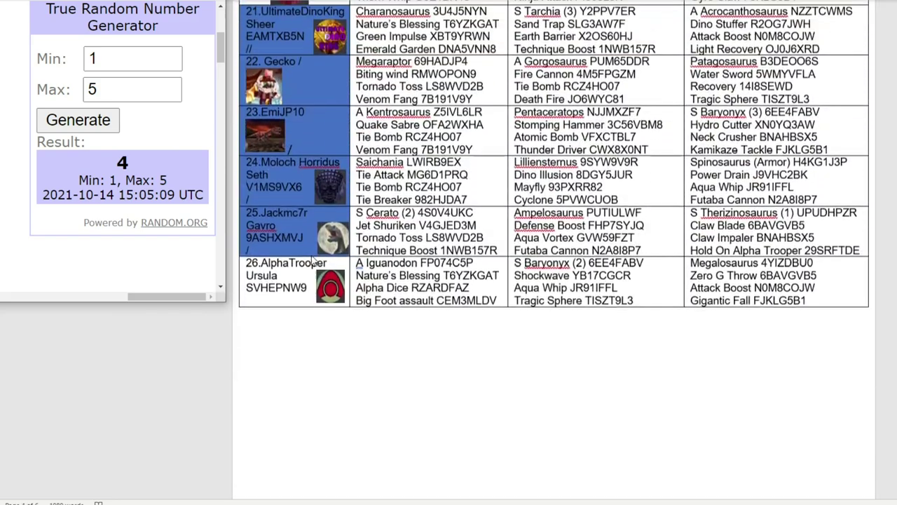
pyautogui.click(284, 300)
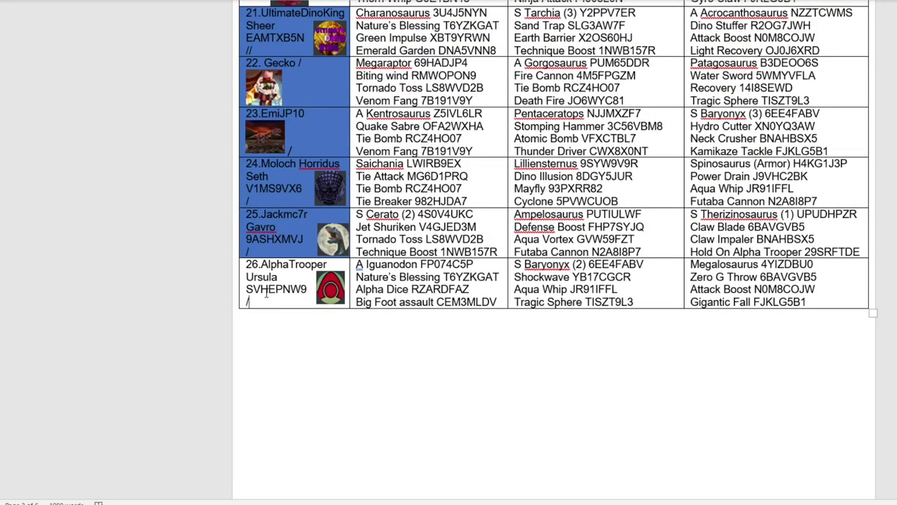
pyautogui.rightClick(267, 294)
pyautogui.hotkey('alt', 'Tab')
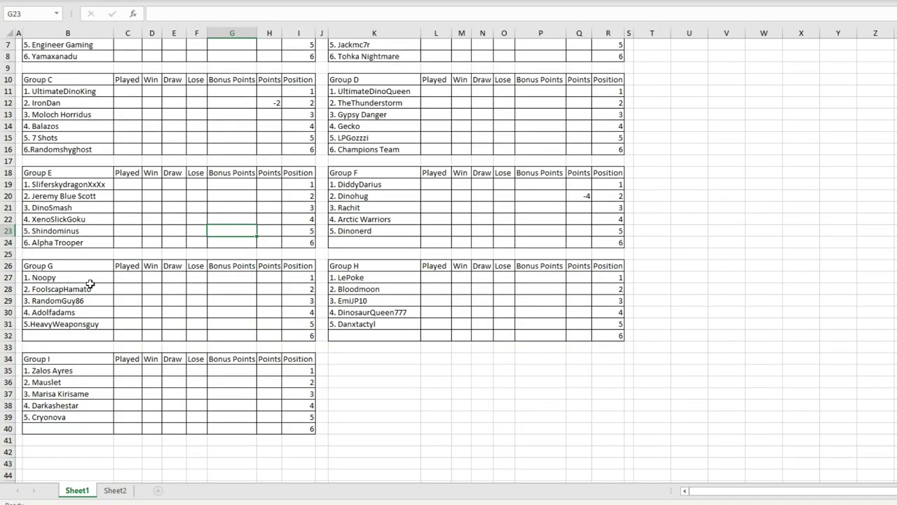
pyautogui.moveTo(86, 242); pyautogui.dragTo(99, 186)
pyautogui.click(193, 207)
pyautogui.hotkey('alt', 'Tab')
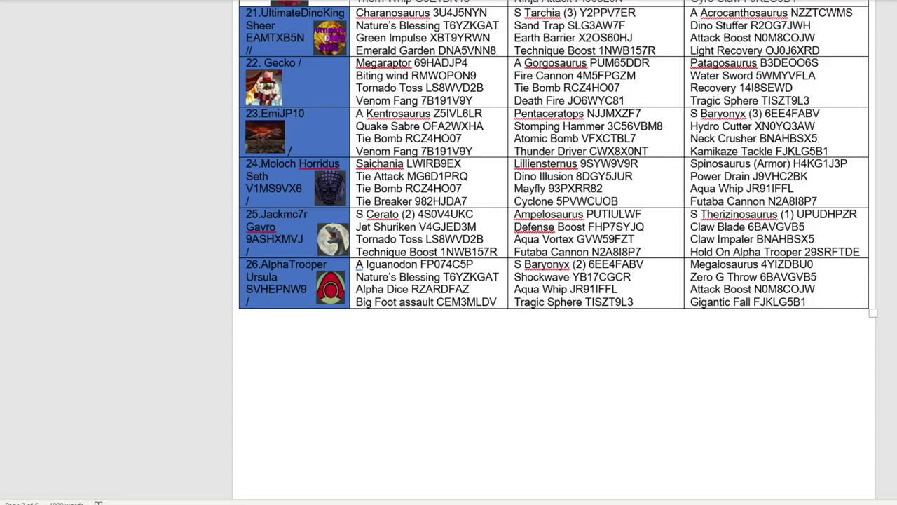
pyautogui.doubleClick(176, 82)
pyautogui.write('4')
pyautogui.click(74, 122)
pyautogui.scroll(1, 397, 182)
pyautogui.scroll(20, 398, 182)
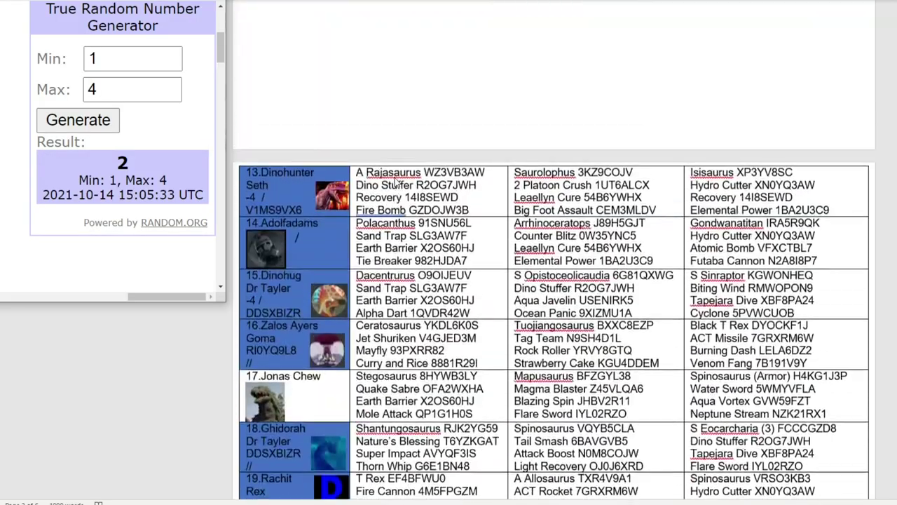
pyautogui.scroll(-20, 396, 181)
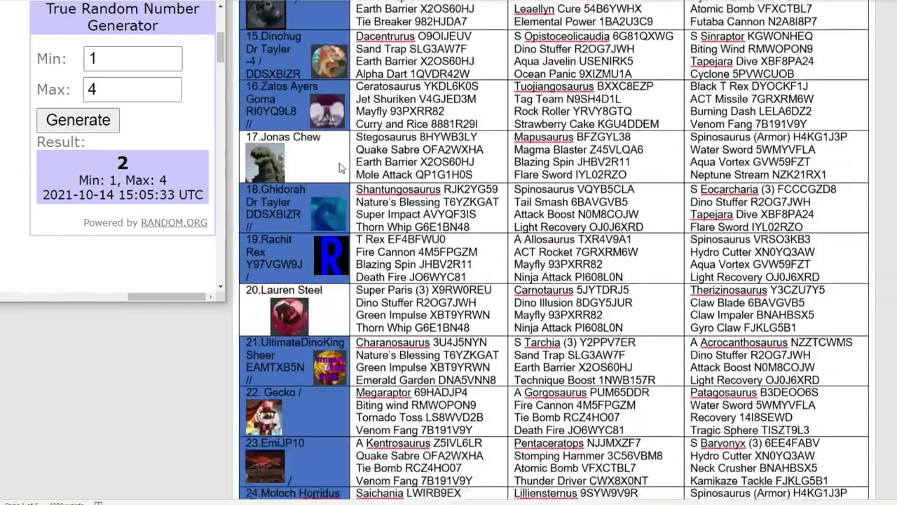
pyautogui.click(316, 143)
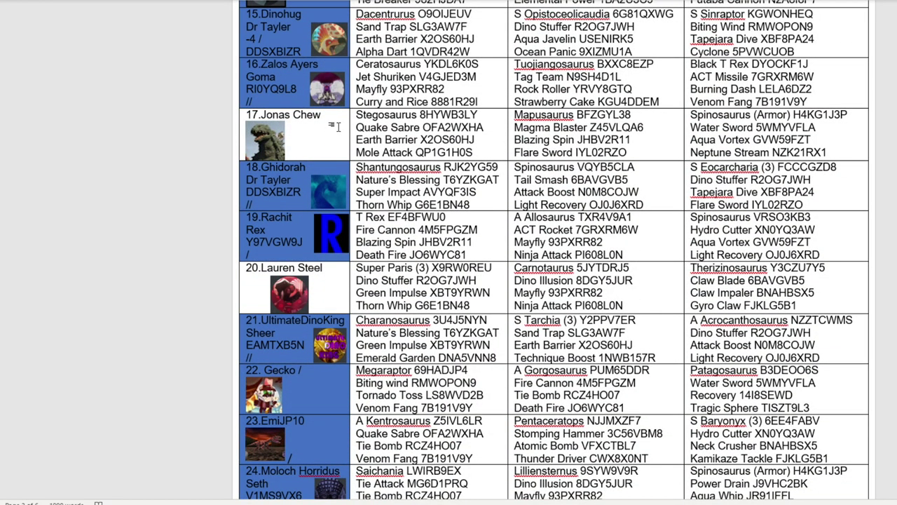
pyautogui.write('/')
pyautogui.rightClick(327, 123)
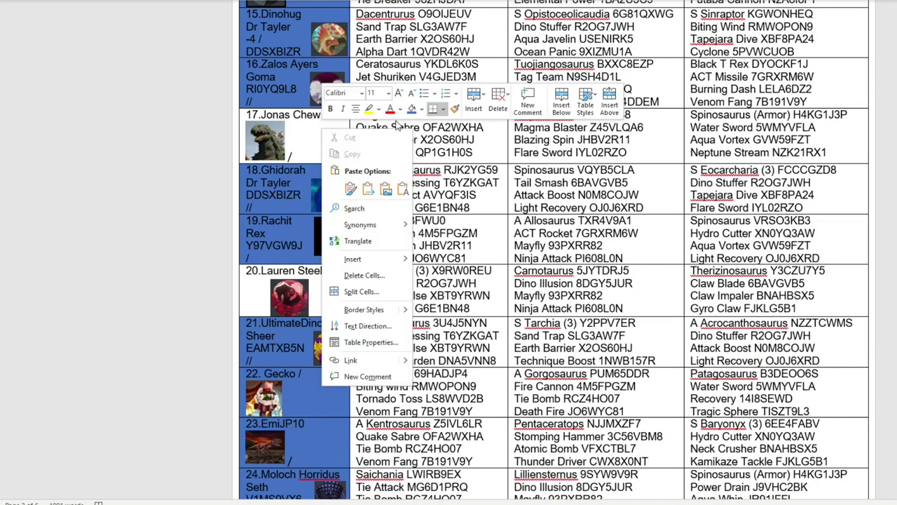
pyautogui.click(412, 110)
pyautogui.hotkey('alt', 'Tab')
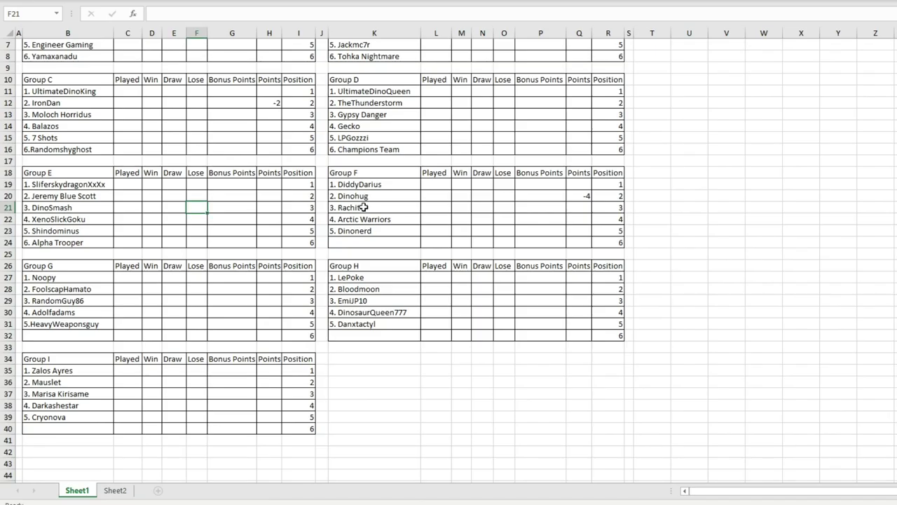
pyautogui.doubleClick(352, 241)
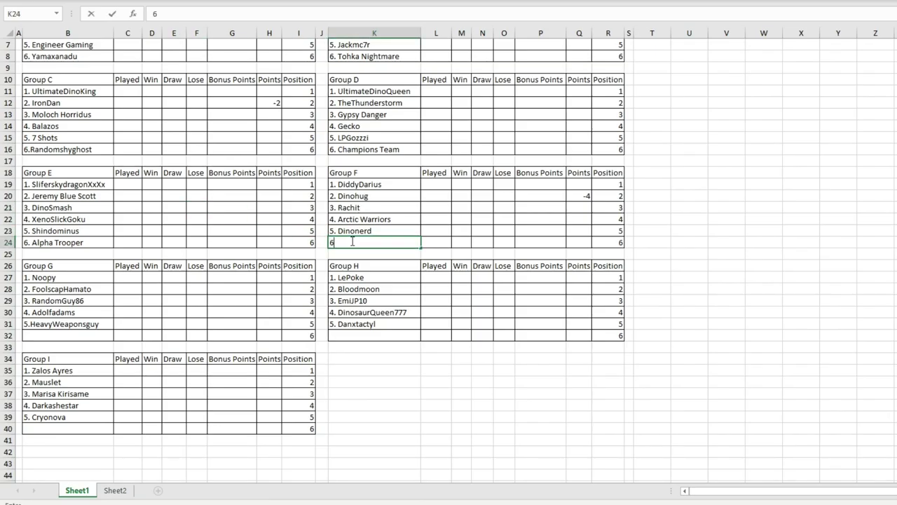
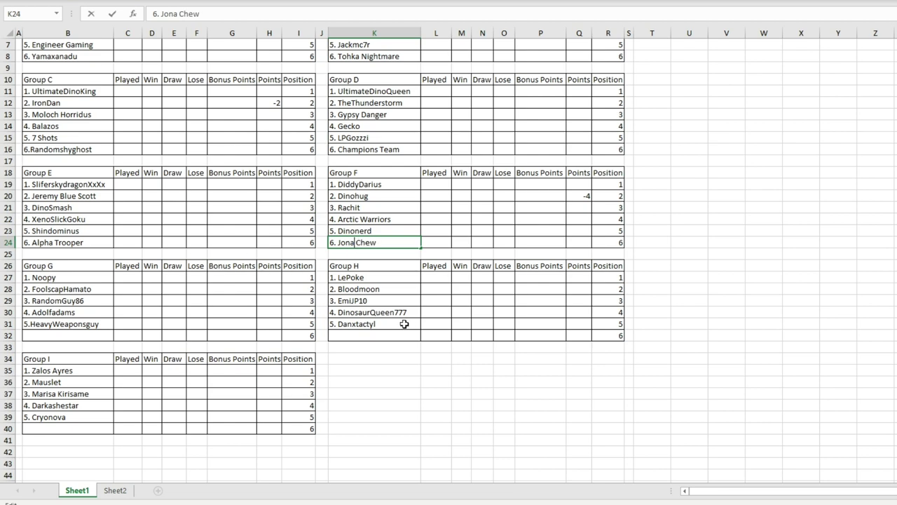
pyautogui.click(68, 335)
pyautogui.hotkey('alt', 'Tab')
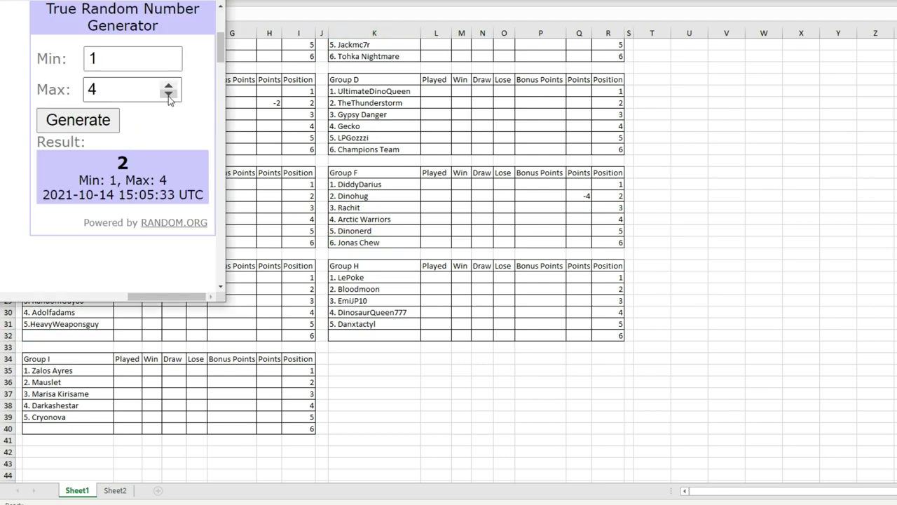
# Step: Draw a 1–3 number to pick D.O.G II and enter it as Group G's sixth team
pyautogui.click(168, 94)
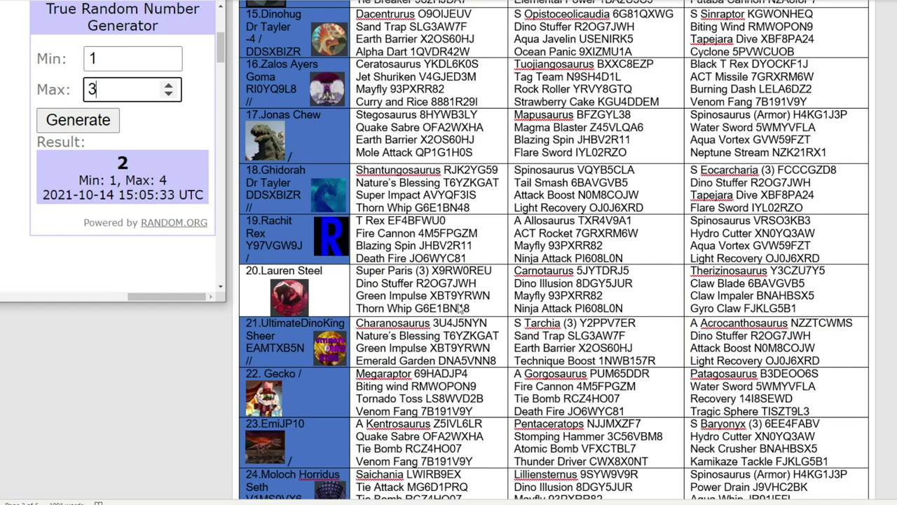
pyautogui.scroll(15, 460, 309)
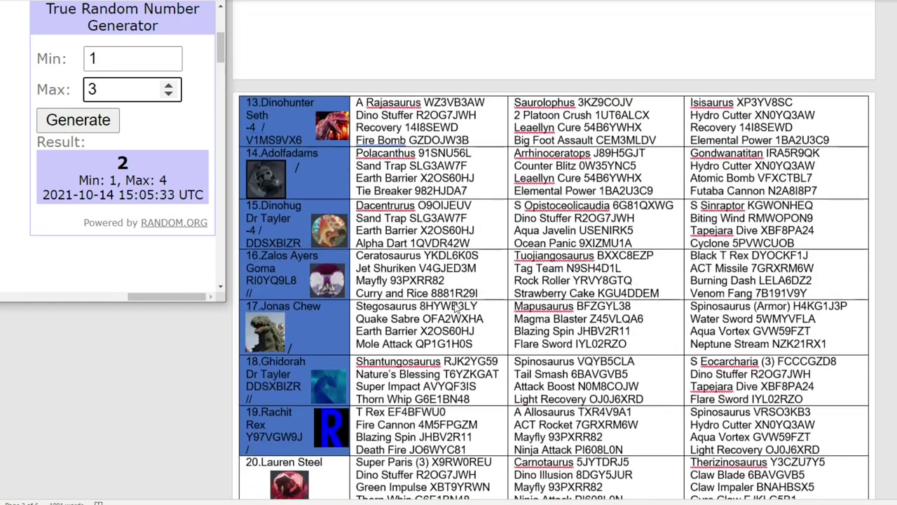
pyautogui.scroll(-20, 457, 308)
pyautogui.scroll(-15, 430, 239)
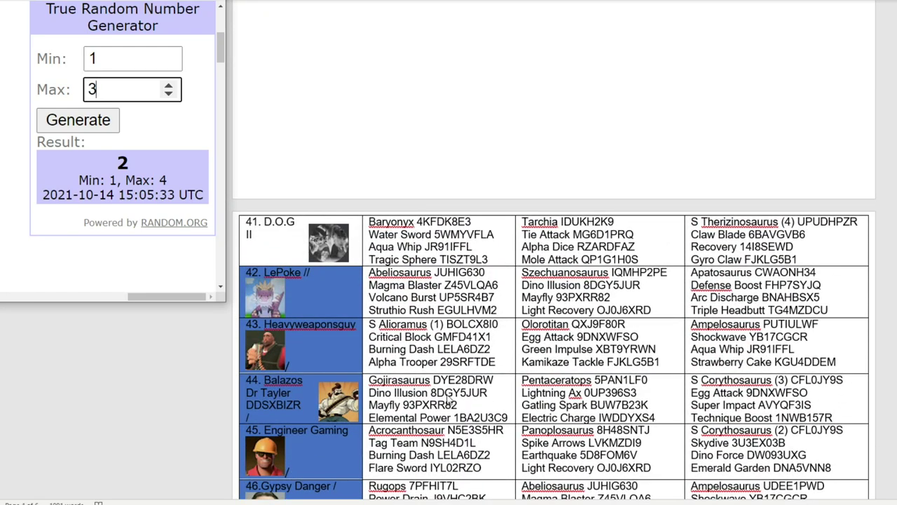
pyautogui.click(110, 123)
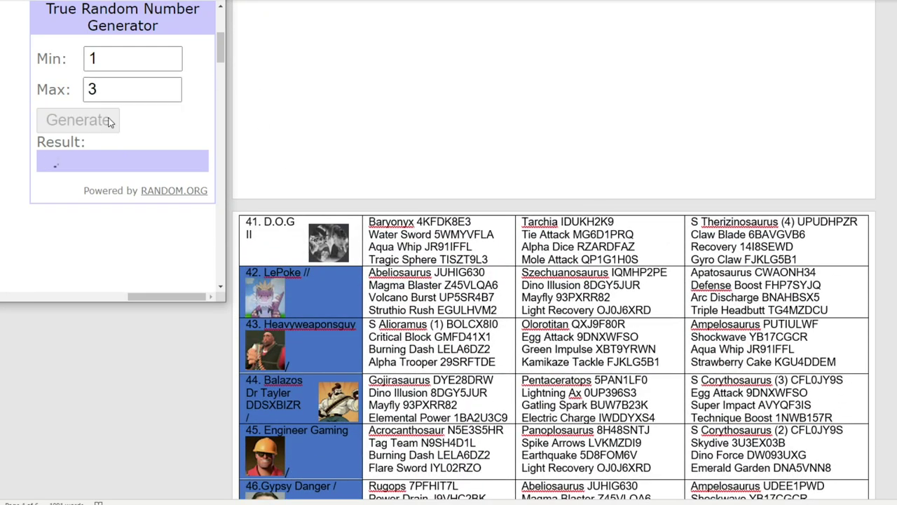
pyautogui.click(283, 244)
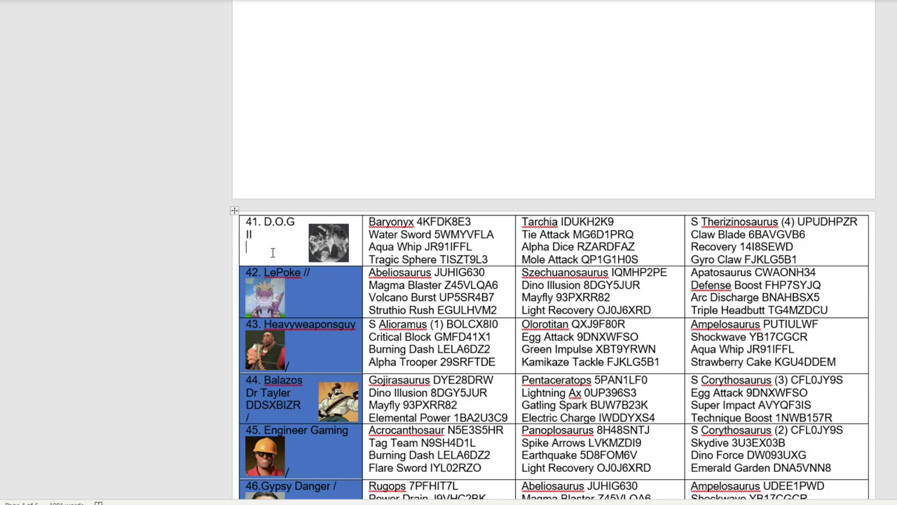
pyautogui.hotkey('alt', 'Tab')
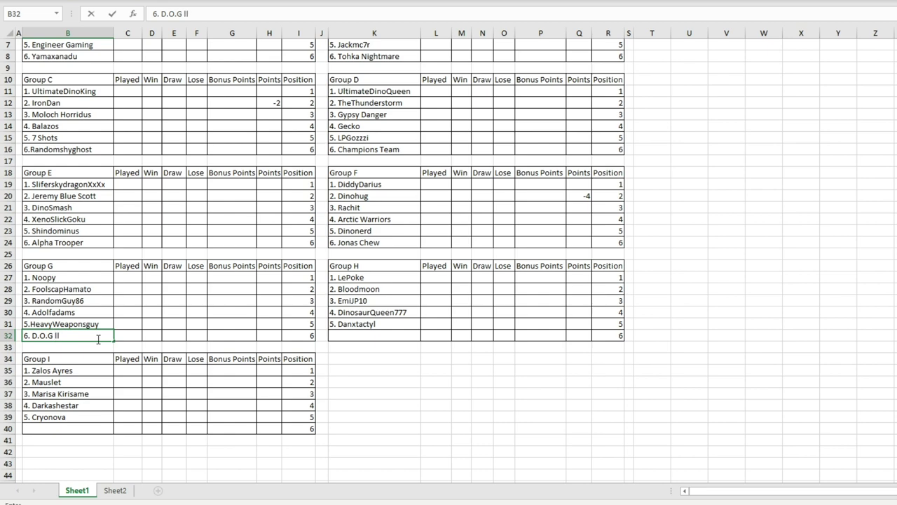
pyautogui.press('Return')
# Step: Select Group H's empty sixth slot and draw a random number from 1 to 2
pyautogui.click(70, 289)
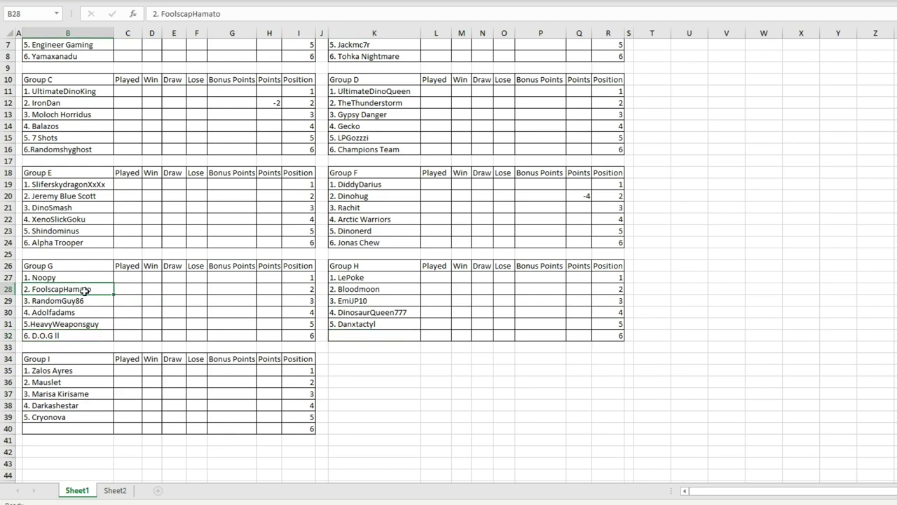
pyautogui.click(375, 335)
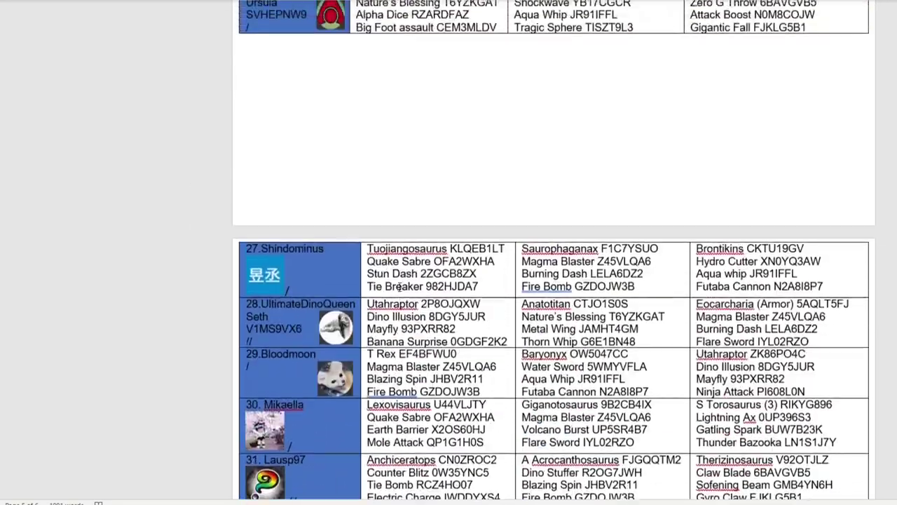
pyautogui.scroll(20, 398, 287)
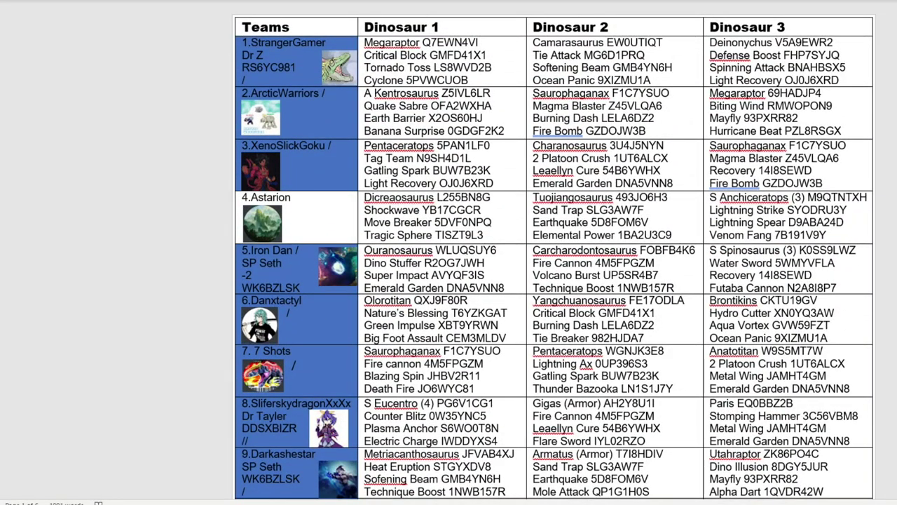
pyautogui.hotkey('alt', 'Tab')
pyautogui.doubleClick(92, 89)
pyautogui.write('2')
pyautogui.click(92, 129)
pyautogui.scroll(-2, 554, 249)
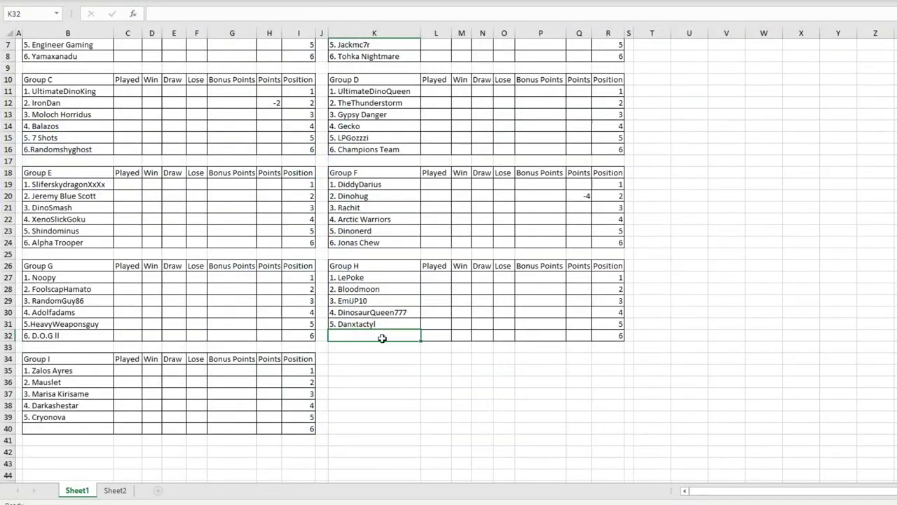
pyautogui.doubleClick(382, 338)
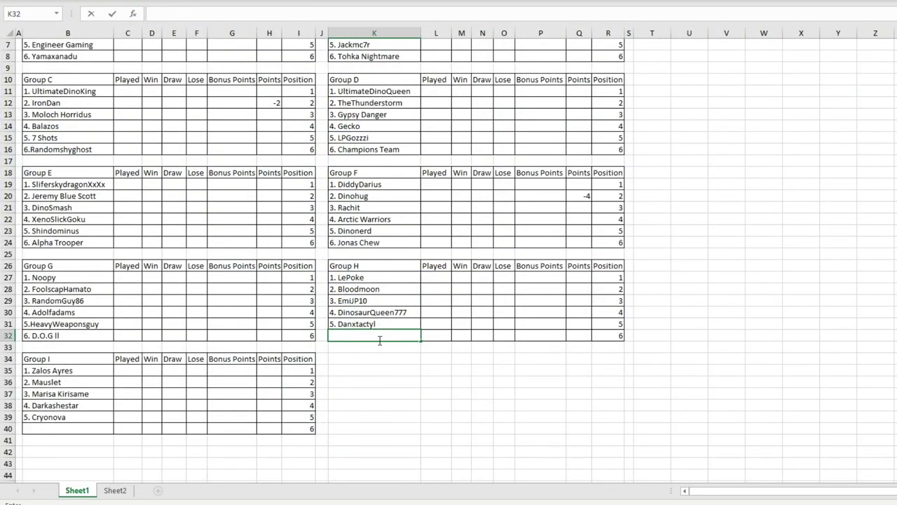
pyautogui.write('6.')
pyautogui.doubleClick(92, 429)
pyautogui.write('6.')
pyautogui.write('Asterion')
pyautogui.click(385, 393)
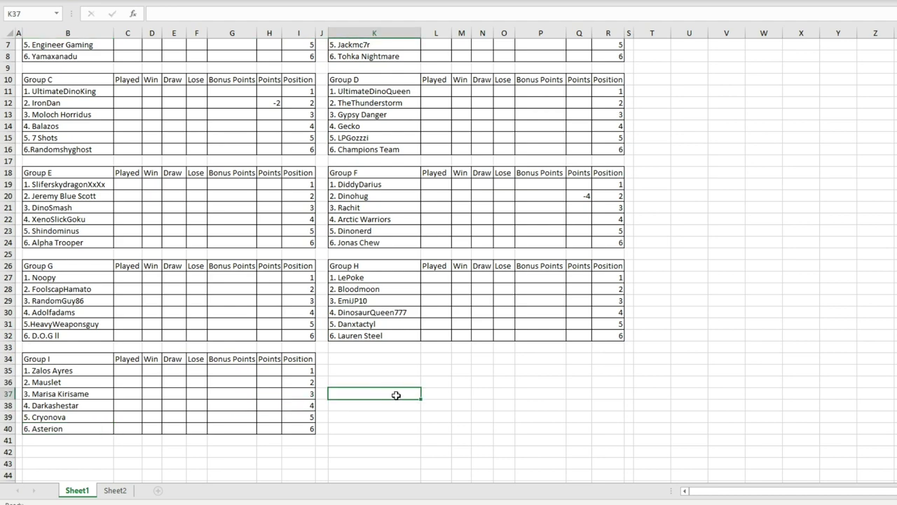
# Step: Review Group A by selecting Stranger Gamer, Yamaxanadu, Engineer Gaming and Mikaella
pyautogui.scroll(2, 409, 324)
pyautogui.scroll(-2, 542, 415)
pyautogui.moveTo(704, 495); pyautogui.dragTo(703, 494)
pyautogui.scroll(2, 250, 353)
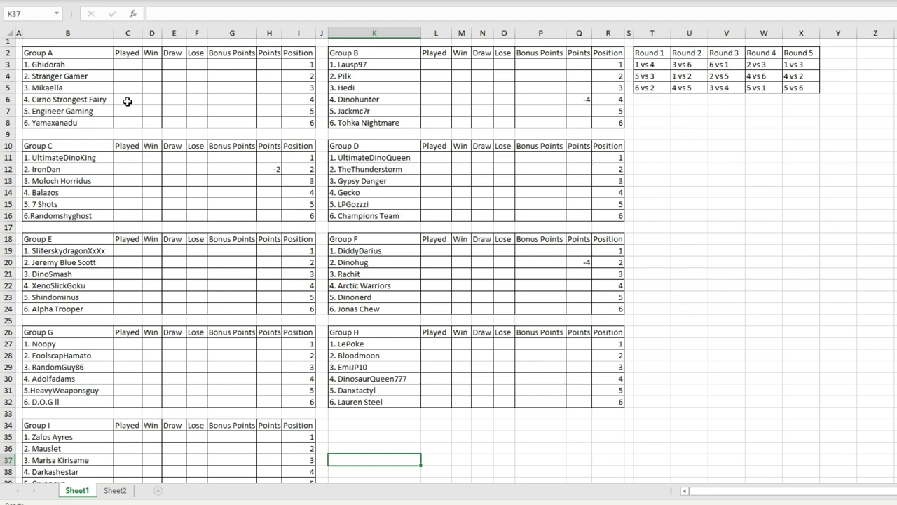
pyautogui.click(100, 78)
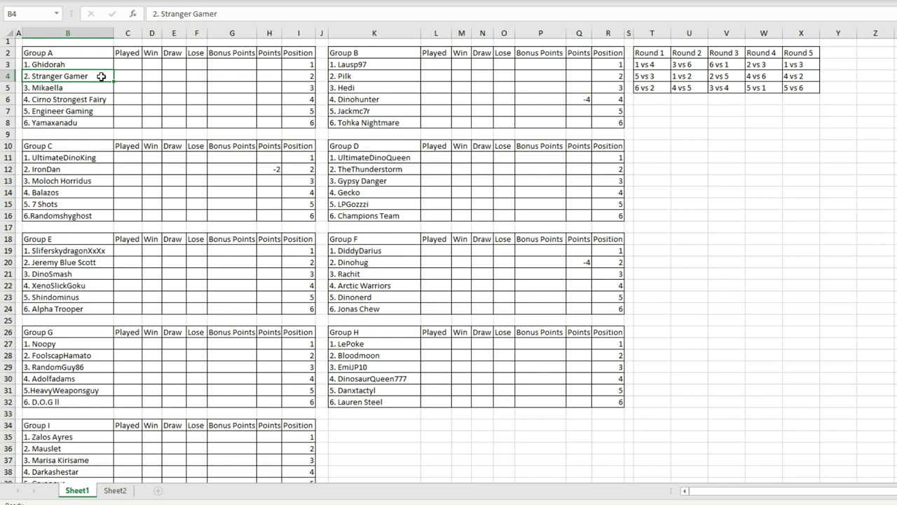
pyautogui.click(83, 123)
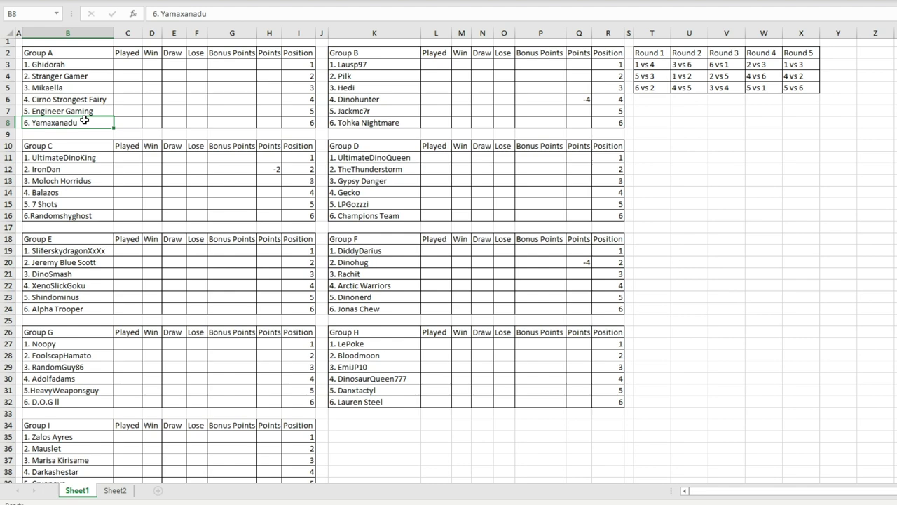
pyautogui.click(78, 112)
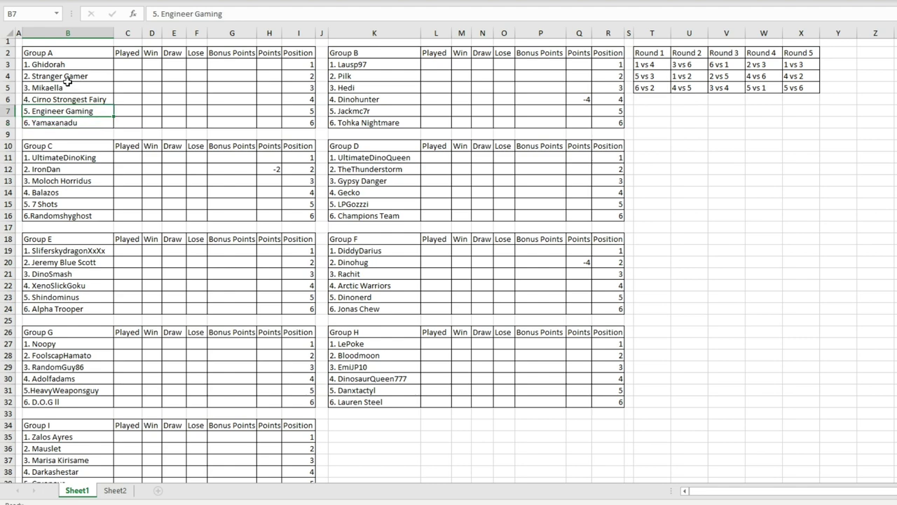
pyautogui.click(78, 91)
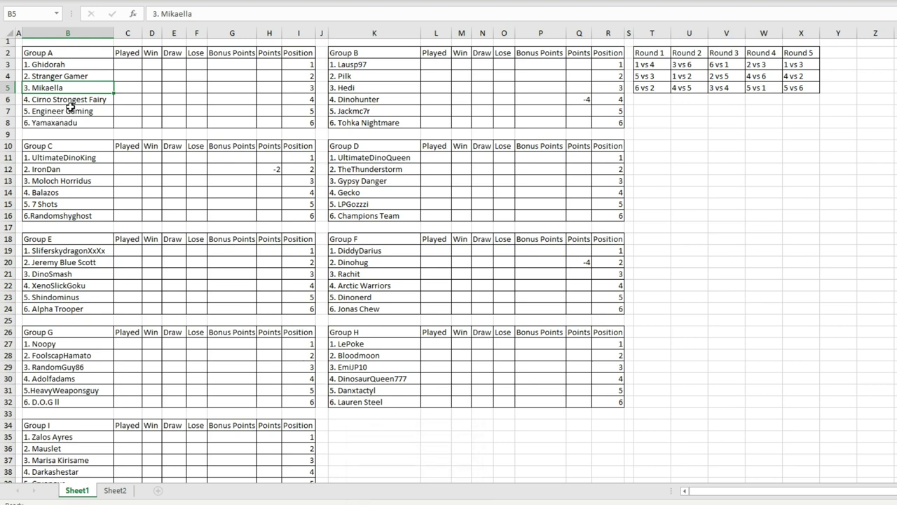
# Step: Switch to the DK tournament teams document and scroll down through the team roster table
pyautogui.moveTo(413, 504)
pyautogui.click(414, 469)
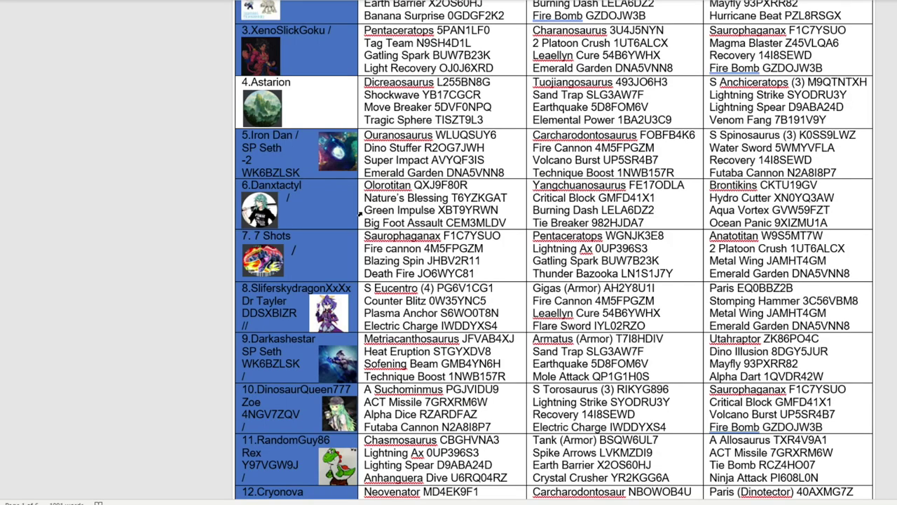
pyautogui.scroll(-8, 392, 139)
pyautogui.scroll(-15, 393, 138)
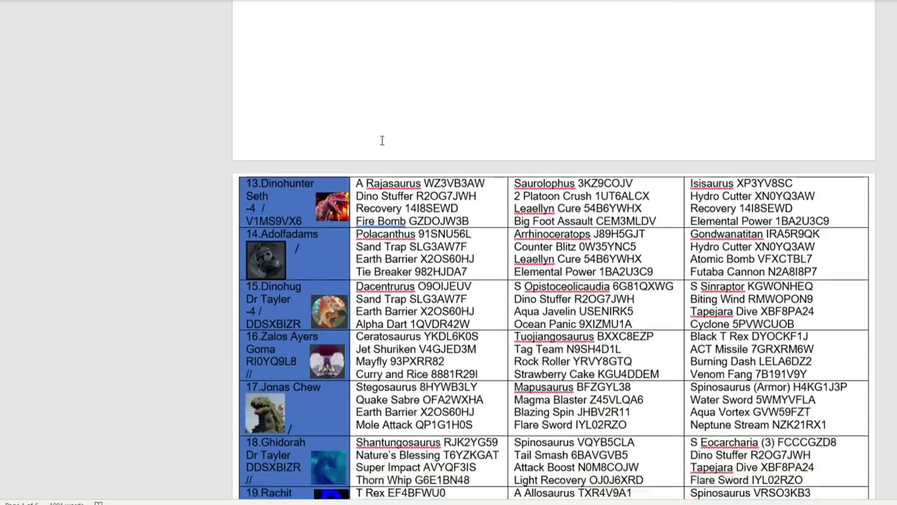
pyautogui.scroll(-12, 385, 124)
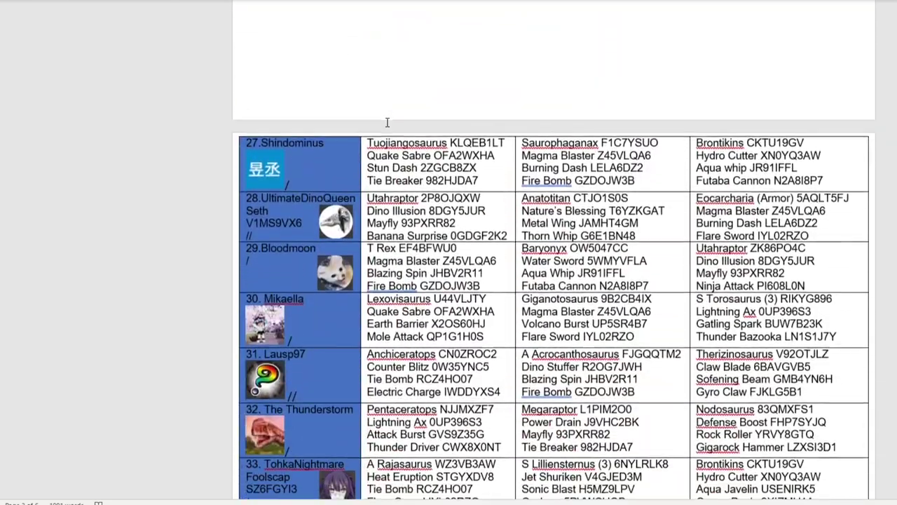
pyautogui.scroll(-15, 445, 228)
pyautogui.scroll(-2, 439, 224)
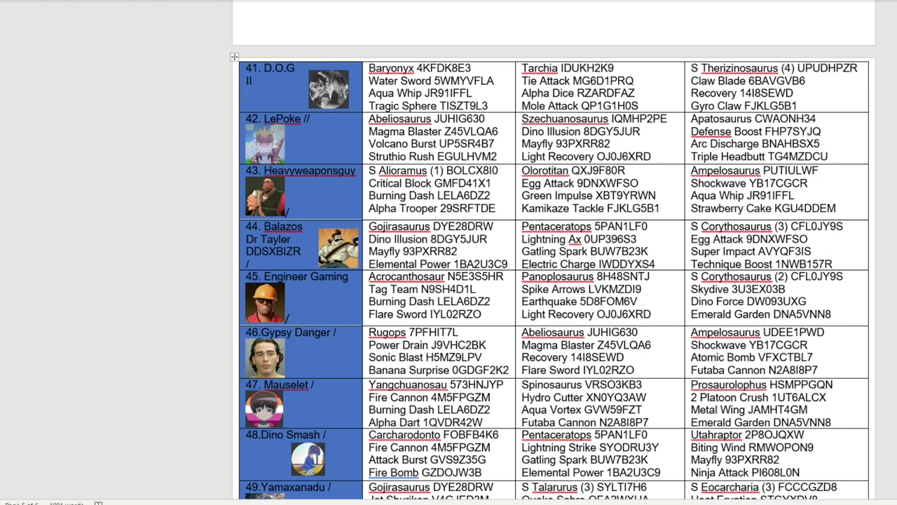
# Step: Inspect team 40's name, moves and roster lines by selecting them in its row
pyautogui.hotkey('alt', 'Tab')
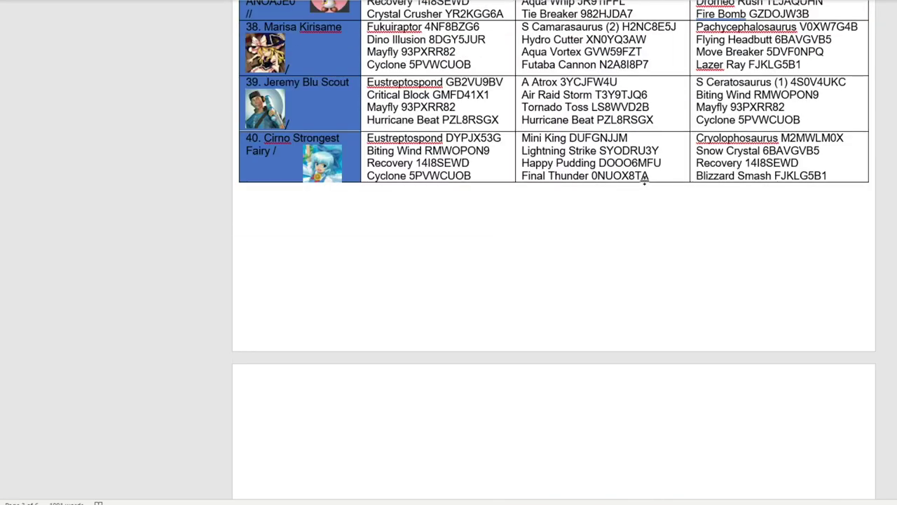
pyautogui.scroll(6, 450, 194)
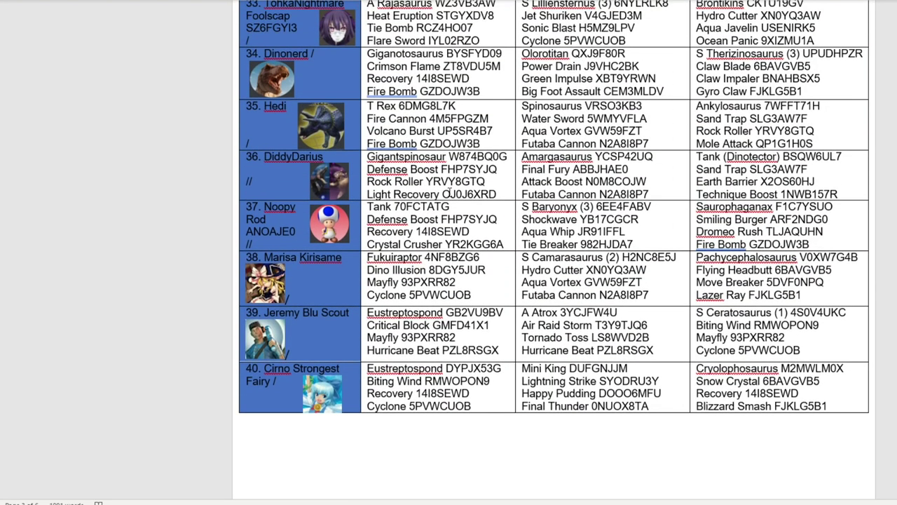
pyautogui.scroll(15, 432, 191)
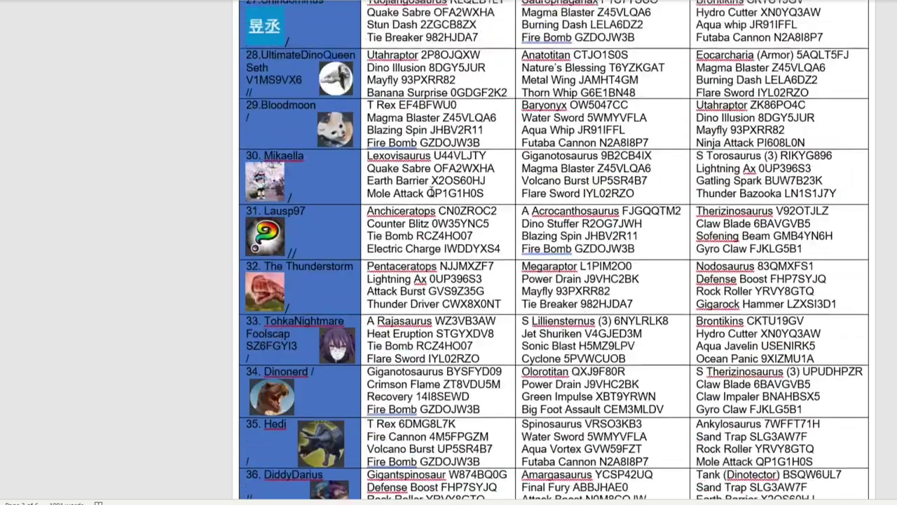
pyautogui.scroll(20, 431, 191)
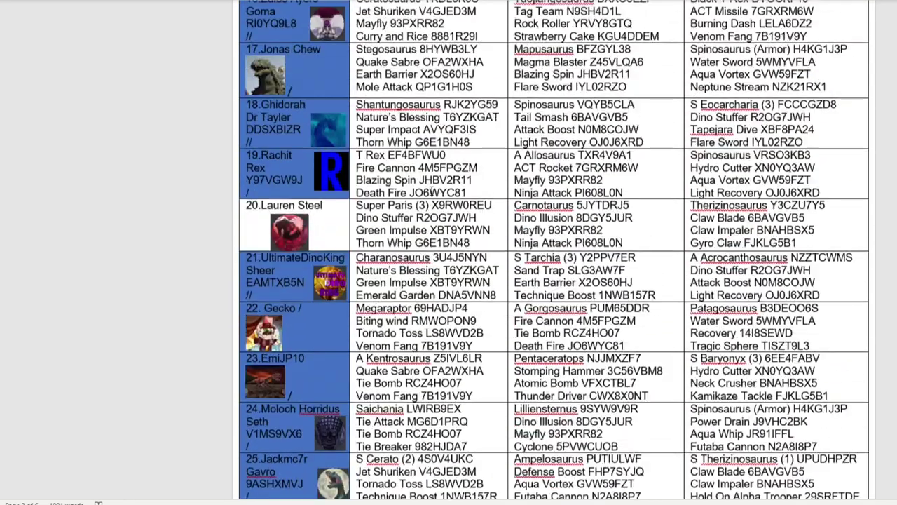
pyautogui.scroll(3, 553, 250)
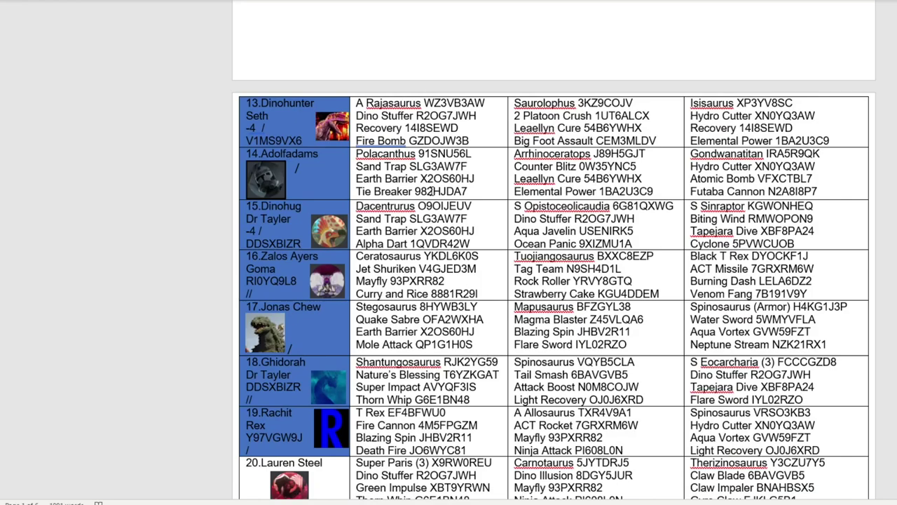
pyautogui.scroll(-5, 432, 190)
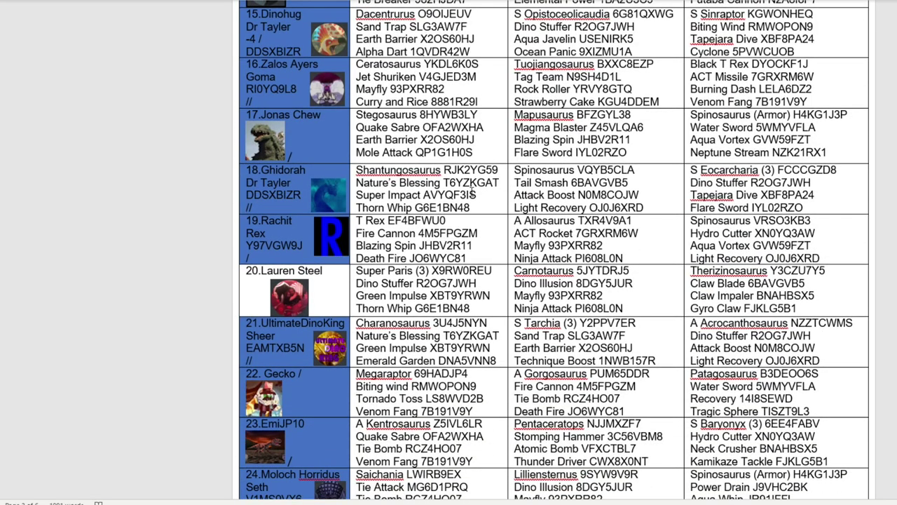
pyautogui.scroll(-20, 524, 190)
pyautogui.scroll(-8, 524, 192)
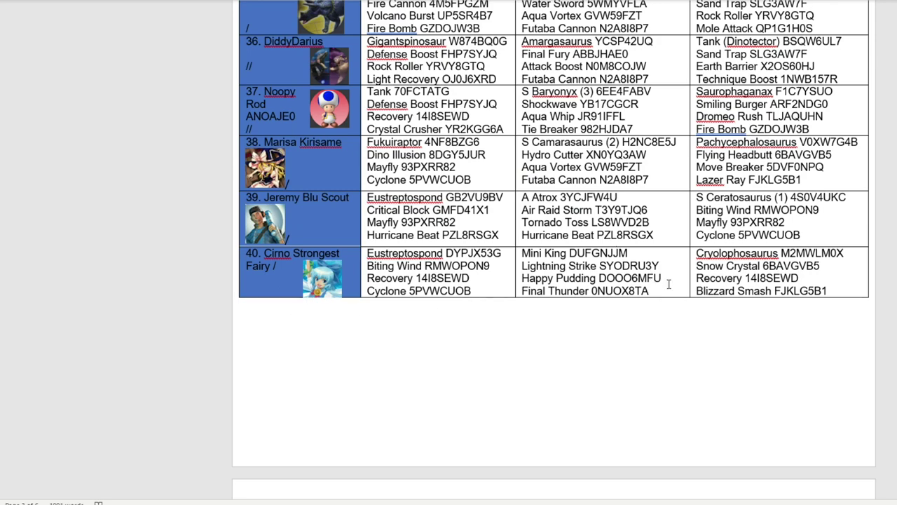
pyautogui.moveTo(652, 290); pyautogui.dragTo(643, 290)
pyautogui.moveTo(492, 289); pyautogui.dragTo(369, 254)
pyautogui.moveTo(650, 290); pyautogui.dragTo(543, 254)
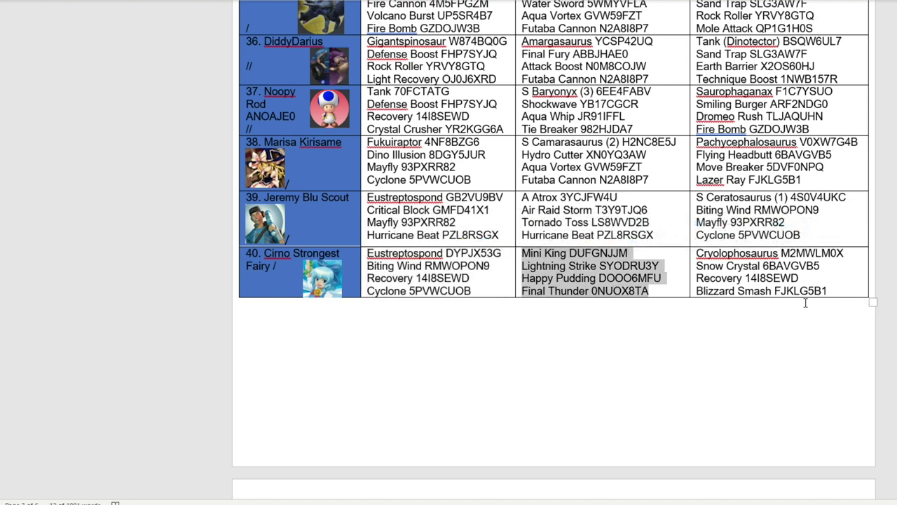
pyautogui.moveTo(834, 291); pyautogui.dragTo(698, 254)
pyautogui.click(660, 265)
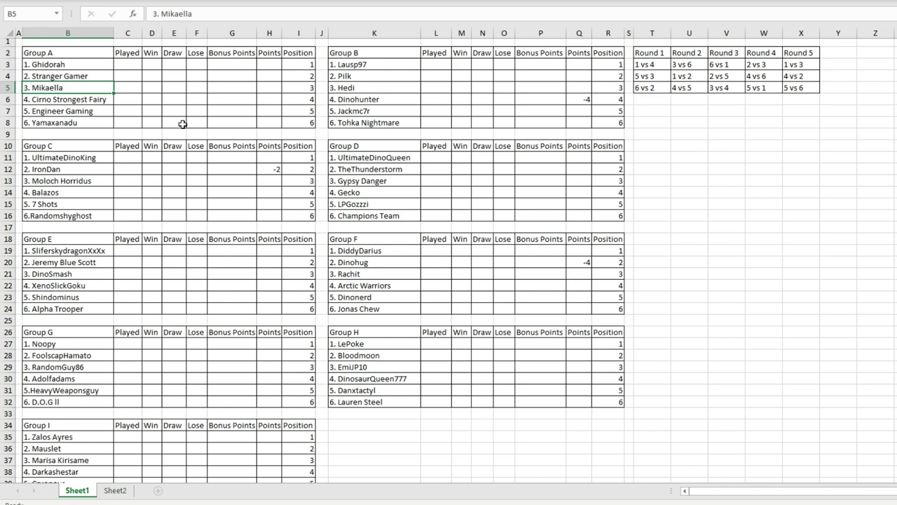
pyautogui.moveTo(92, 64)
pyautogui.mouseDown()
pyautogui.moveTo(260, 94)
pyautogui.moveTo(295, 112)
pyautogui.mouseUp()
pyautogui.click(512, 124)
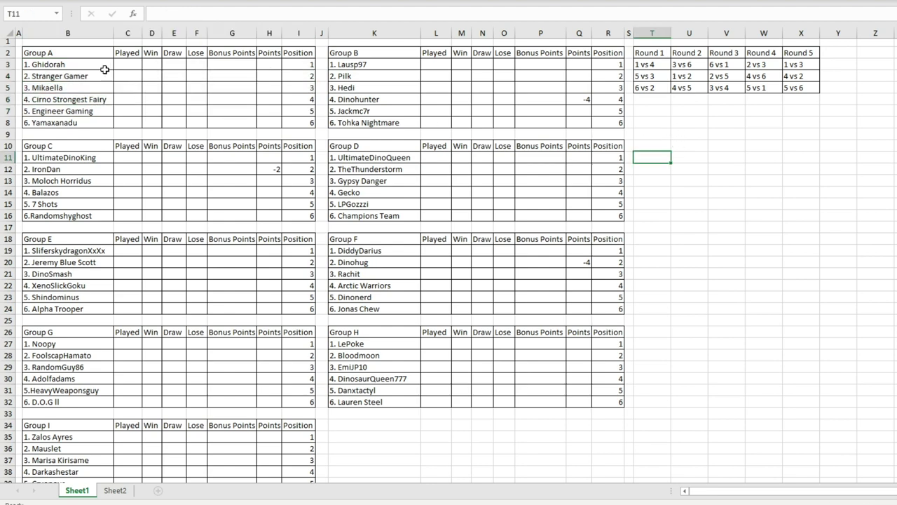
pyautogui.moveTo(92, 64); pyautogui.dragTo(100, 75)
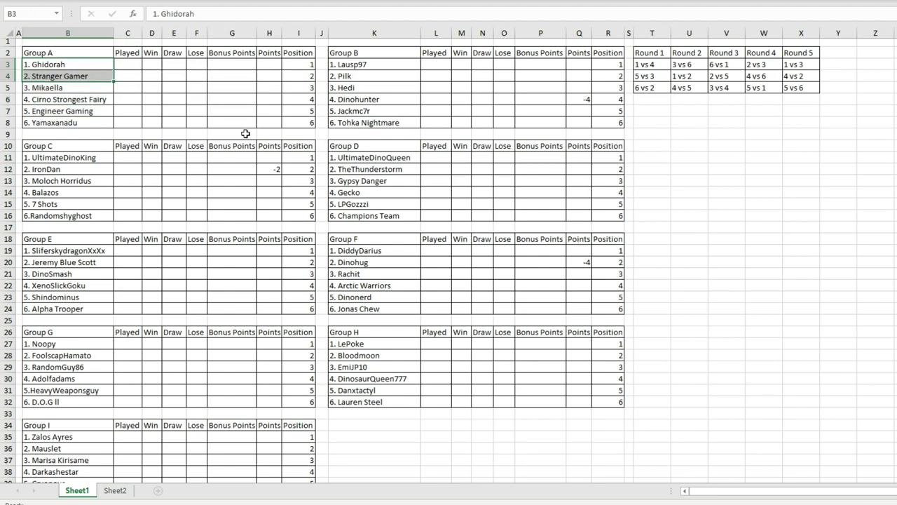
pyautogui.click(174, 76)
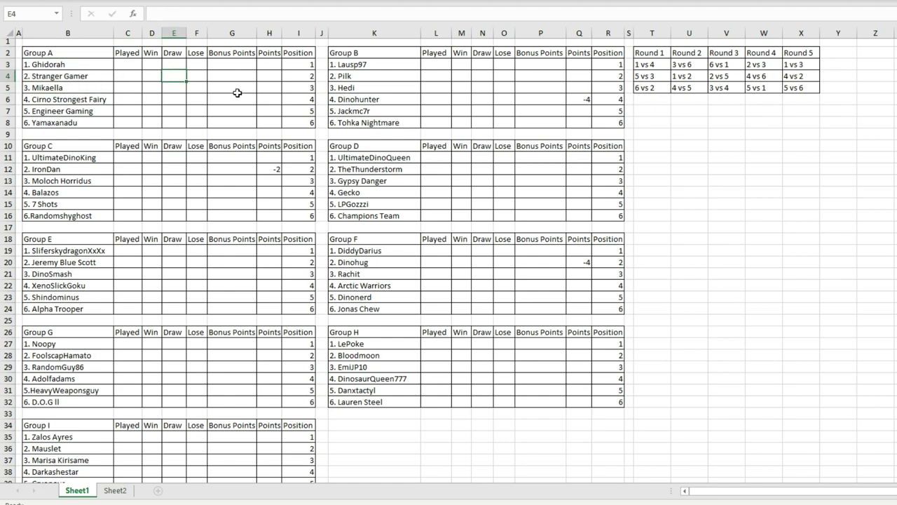
pyautogui.click(386, 66)
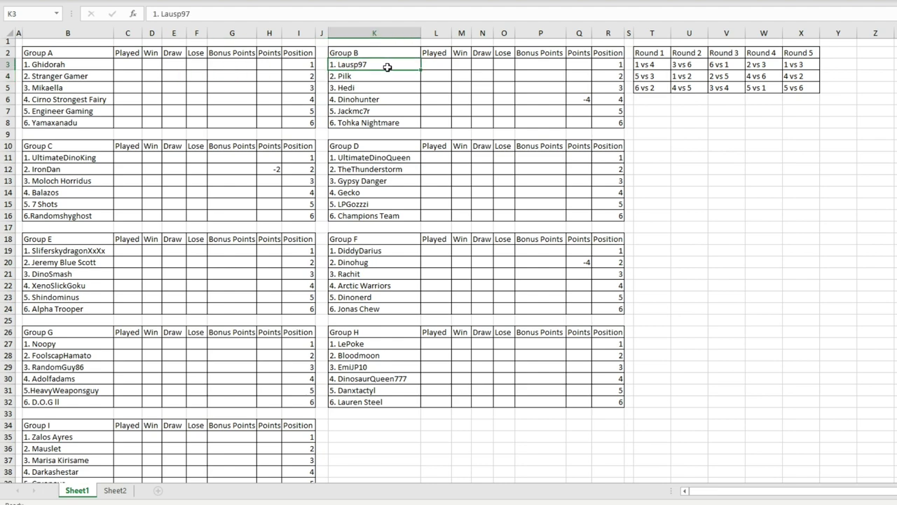
pyautogui.click(394, 123)
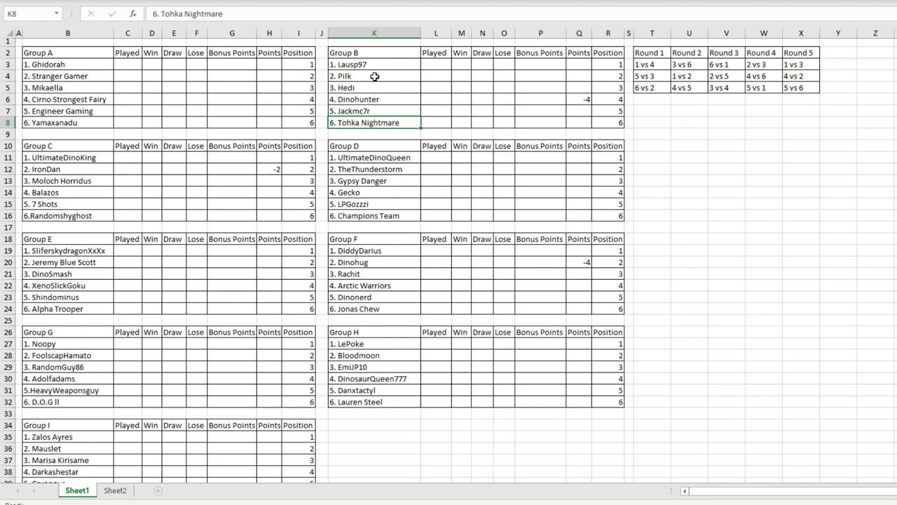
pyautogui.moveTo(375, 76)
pyautogui.mouseDown()
pyautogui.moveTo(380, 114)
pyautogui.moveTo(389, 101)
pyautogui.moveTo(370, 75)
pyautogui.mouseUp()
pyautogui.click(388, 99)
pyautogui.click(374, 111)
pyautogui.click(403, 122)
pyautogui.click(378, 111)
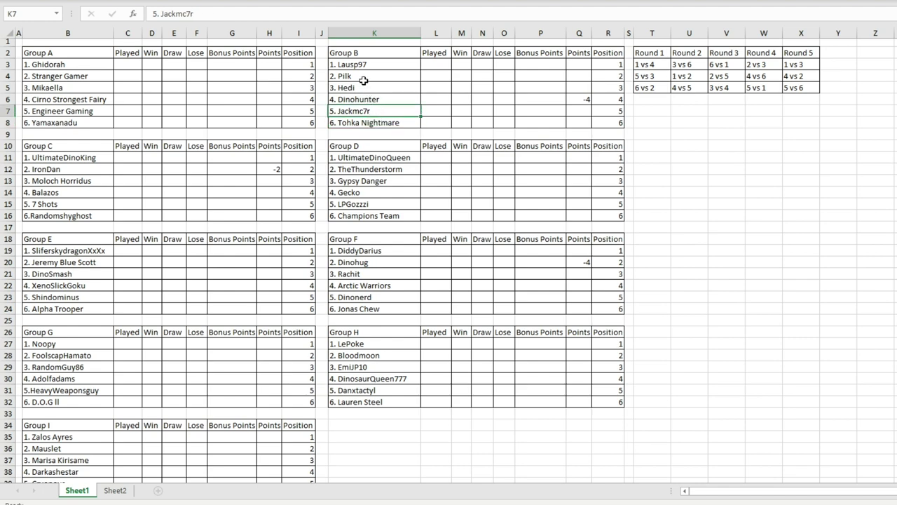